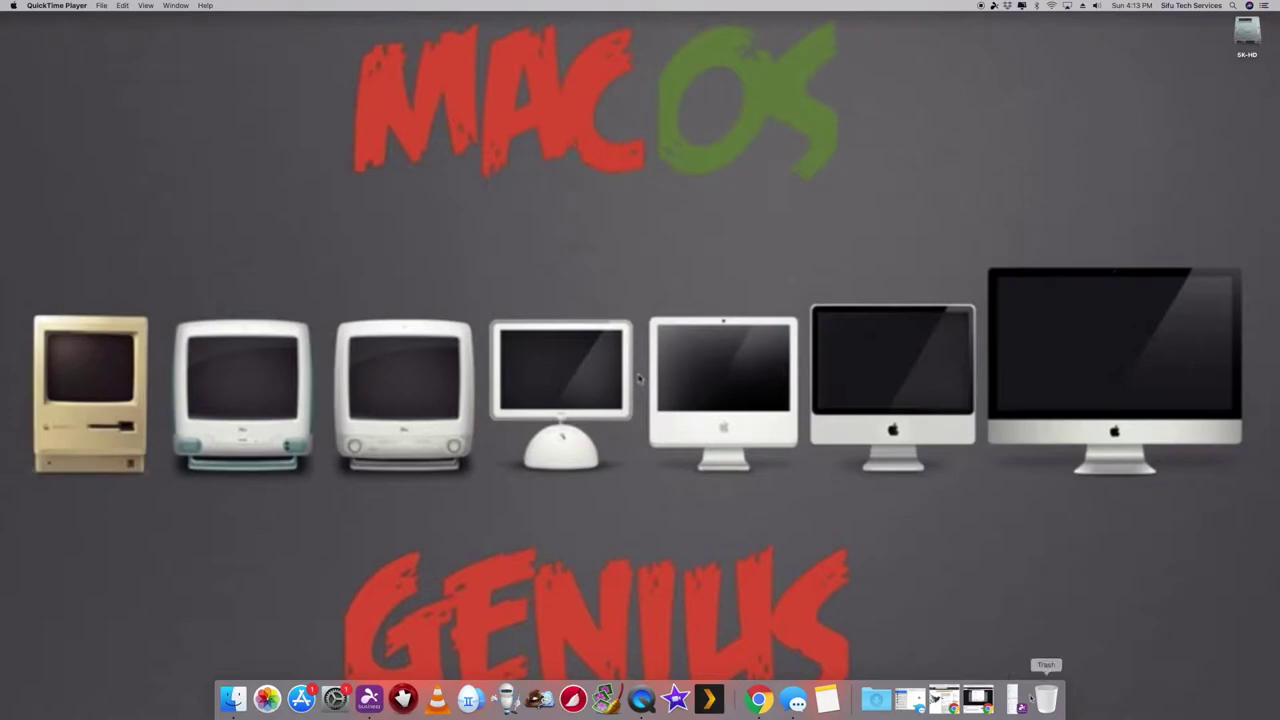
# - Start a remote session with the PlexTv-SRV server and minimize the computer list
pyautogui.click(1014, 700)
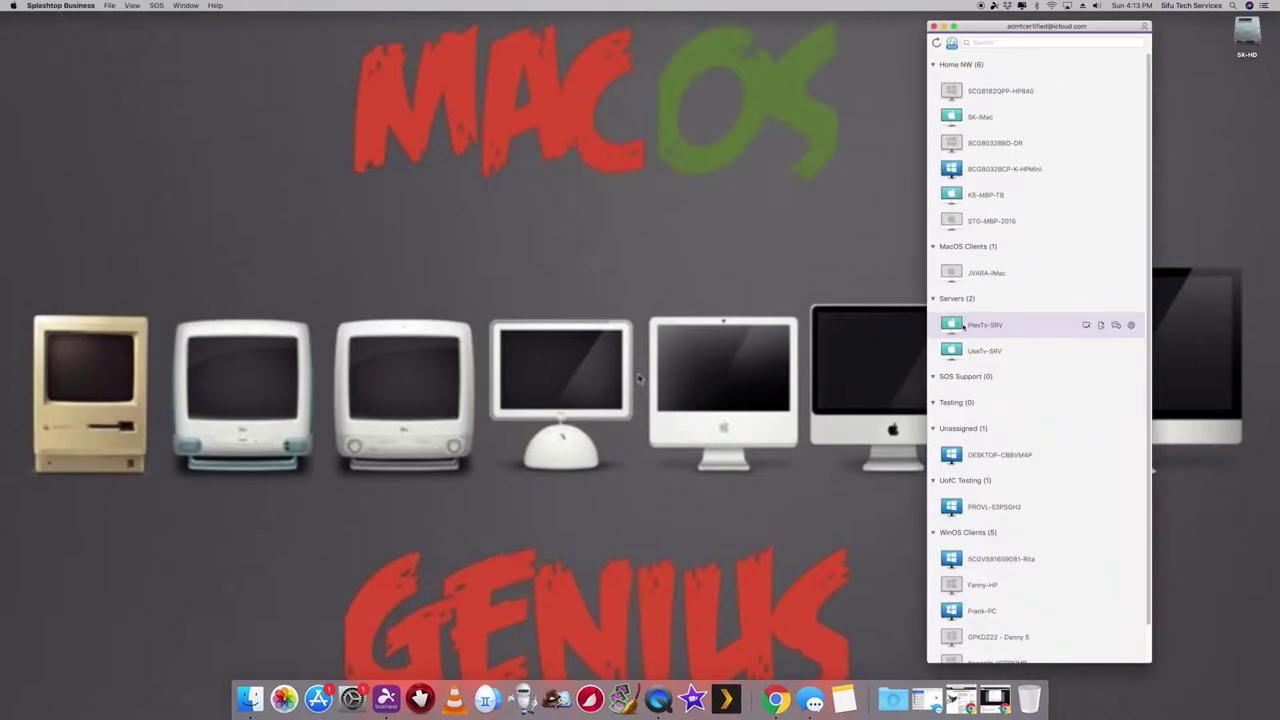
pyautogui.doubleClick(962, 326)
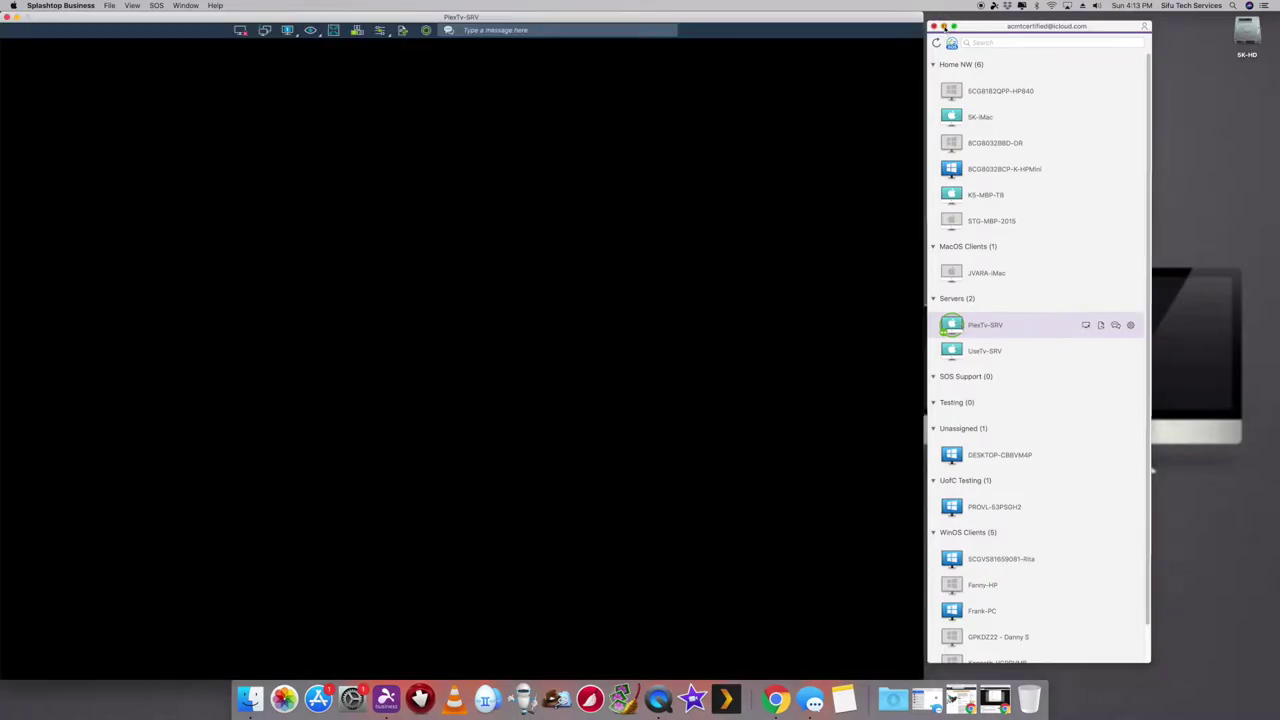
pyautogui.click(944, 27)
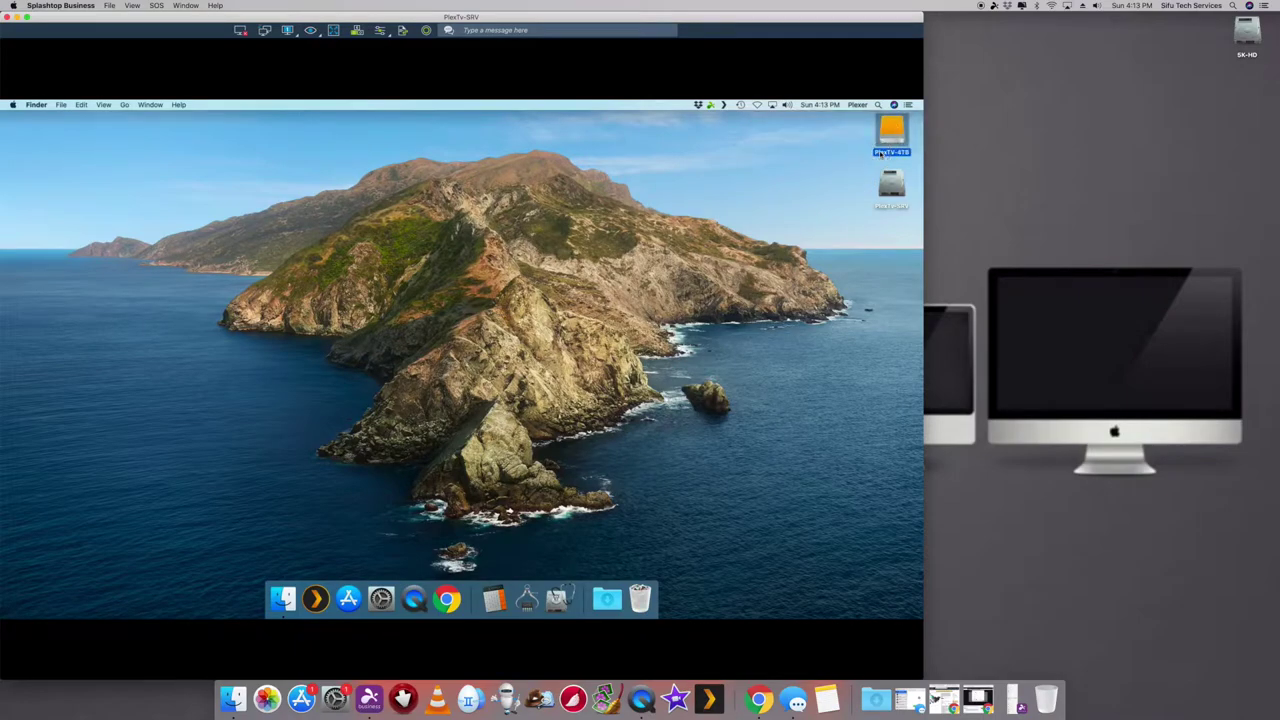
# - On the remote desktop, open the Movies folder inside Plex-LSRV on the PlexTV-4TB drive
pyautogui.doubleClick(881, 153)
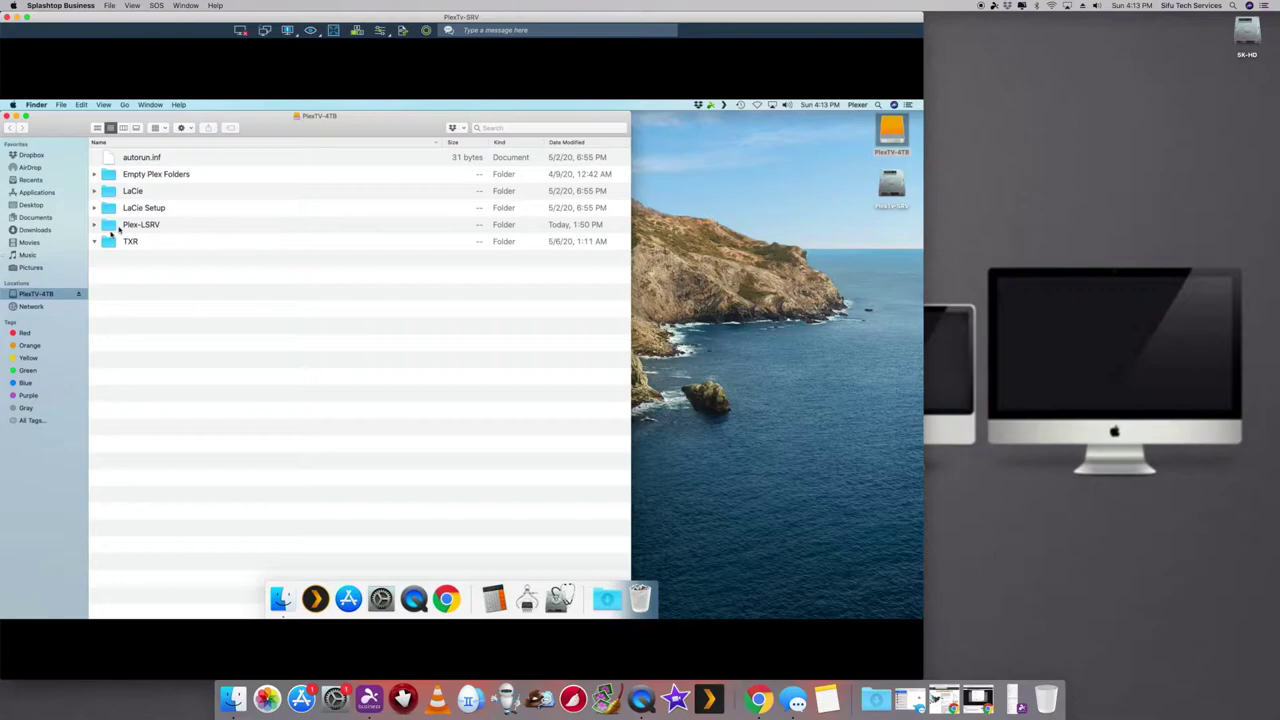
pyautogui.click(109, 226)
pyautogui.doubleClick(109, 226)
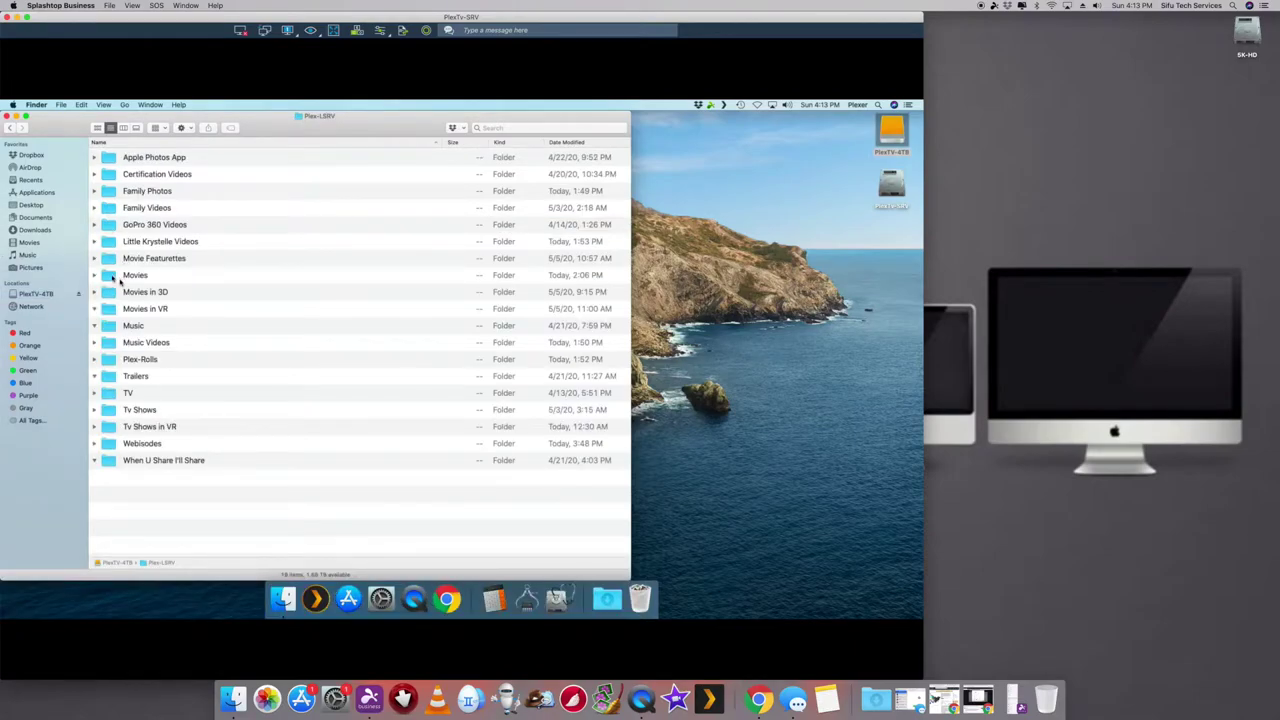
pyautogui.click(112, 276)
pyautogui.doubleClick(110, 276)
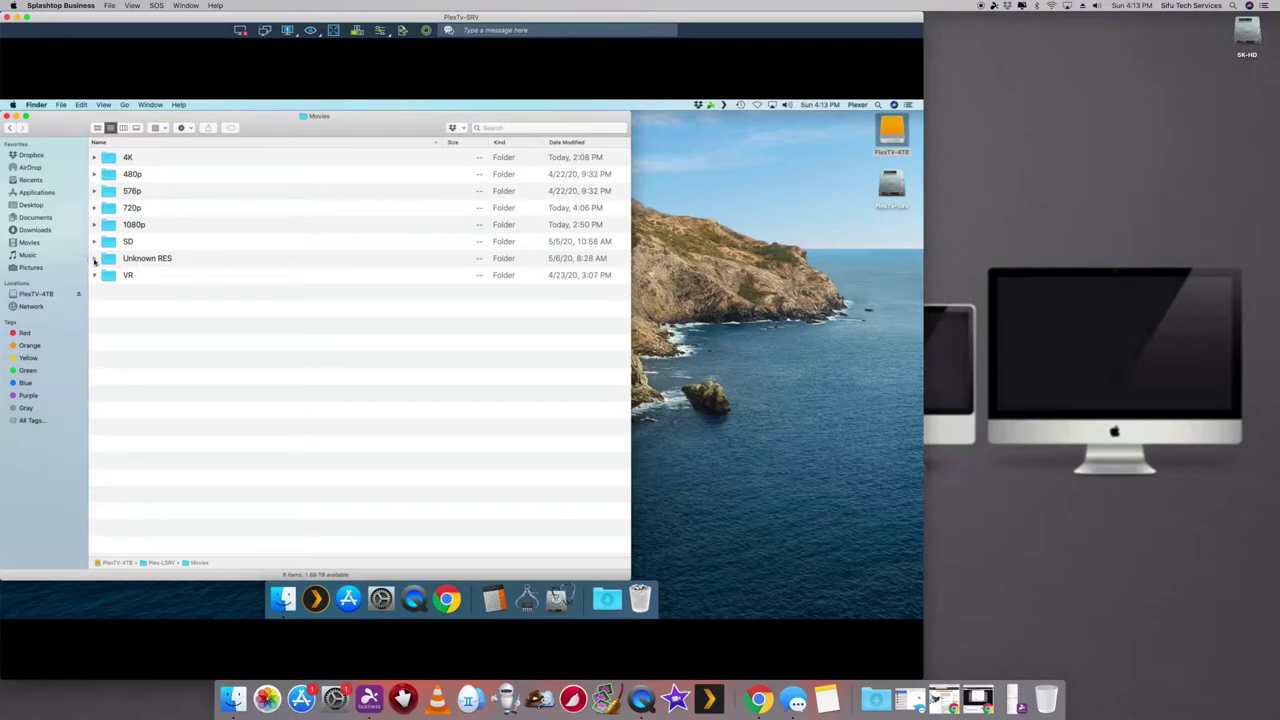
# - Open the 1080p folder inside the Movies folder
pyautogui.click(94, 258)
pyautogui.click(94, 258)
pyautogui.click(108, 225)
pyautogui.doubleClick(108, 225)
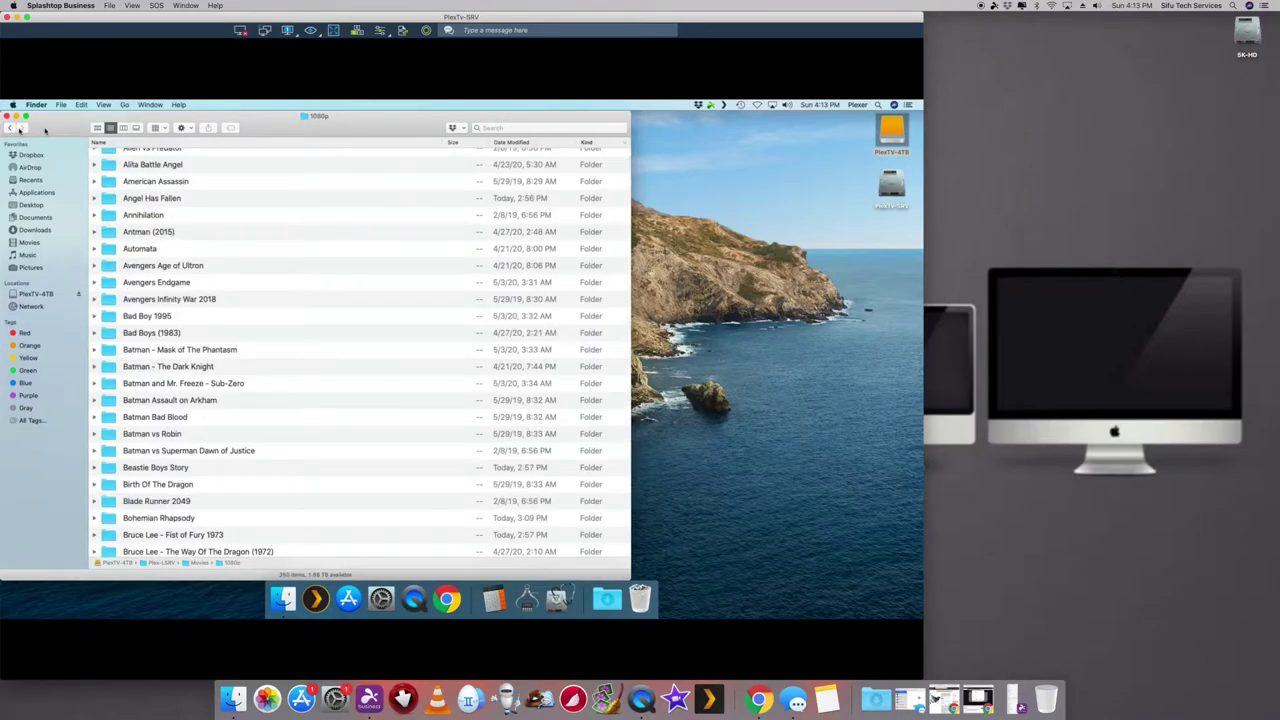
pyautogui.click(9, 127)
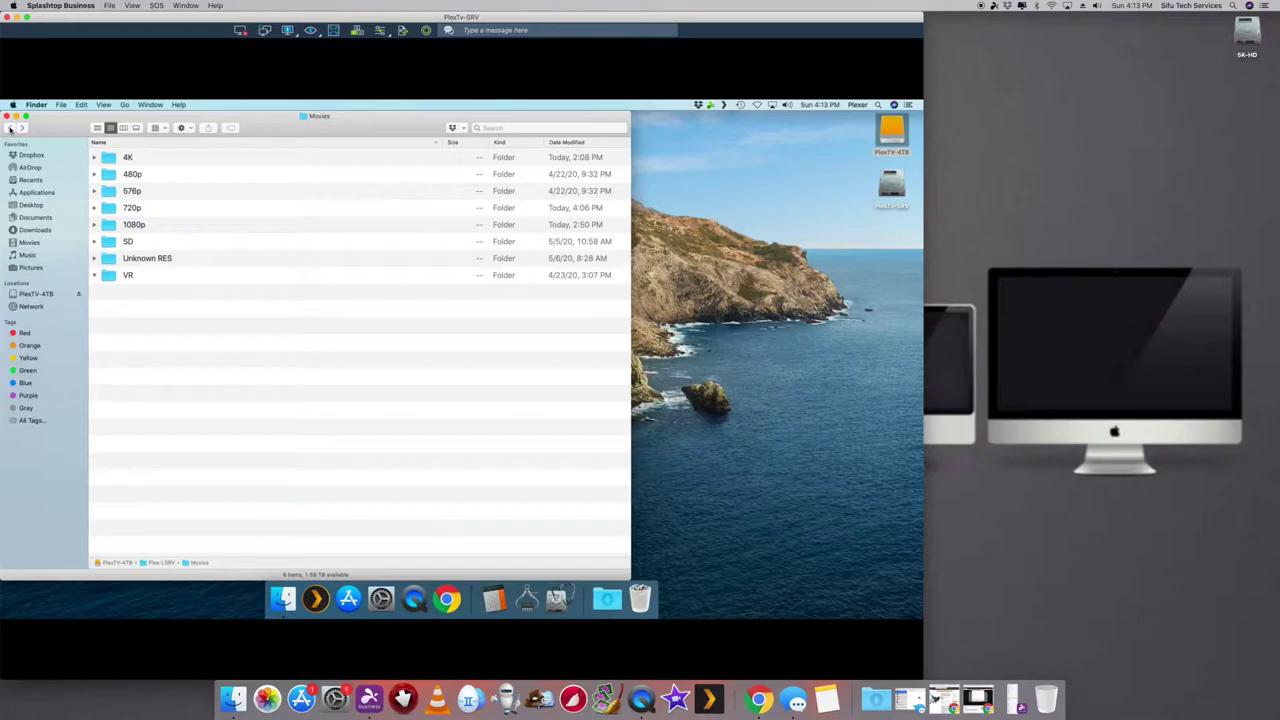
pyautogui.doubleClick(124, 226)
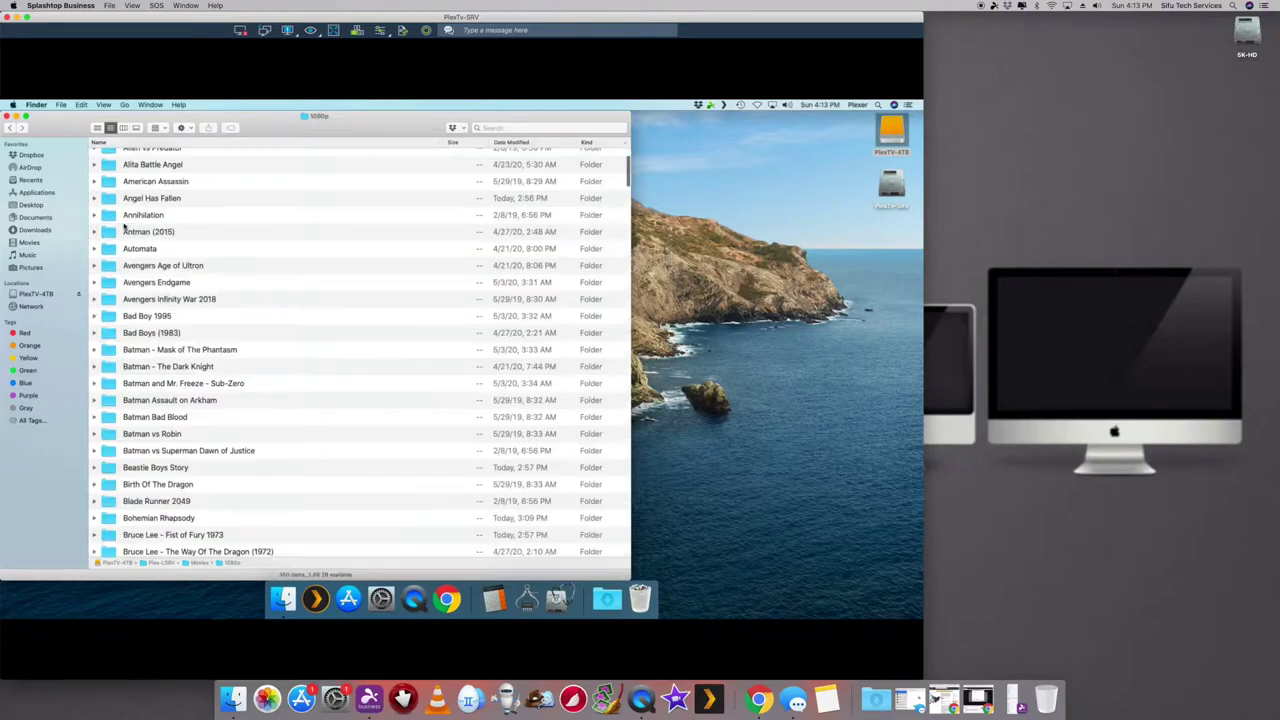
# - Look through the movie folders and loose files in 1080p, picking out the Bad Boys For Life (2020) and Bad Boys II (2003) files
pyautogui.scroll(-10, 325, 474)
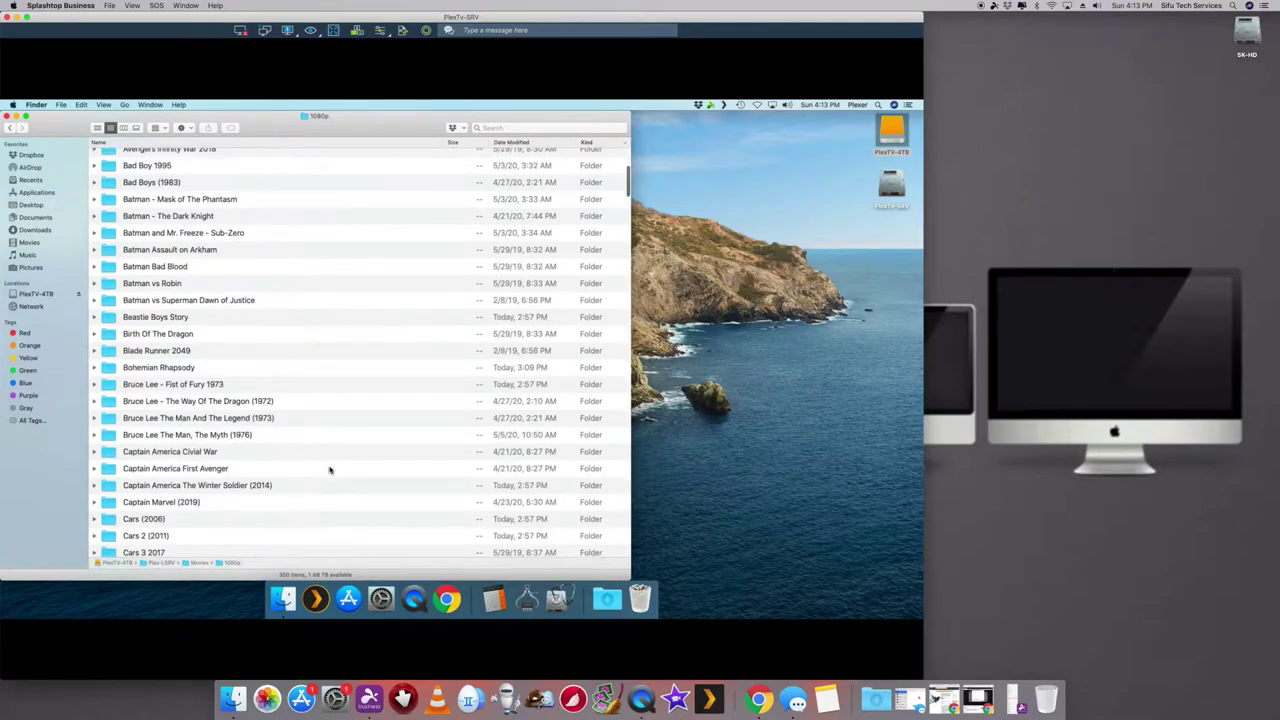
pyautogui.scroll(-15, 330, 471)
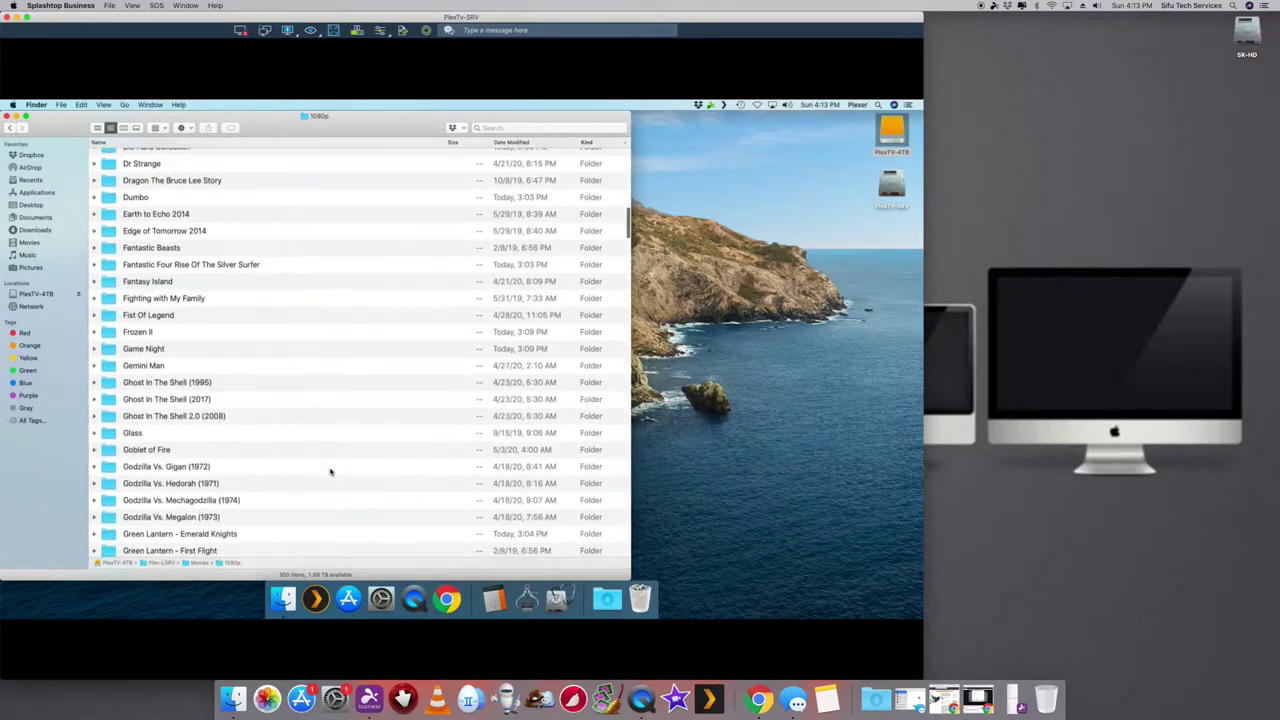
pyautogui.scroll(-15, 330, 471)
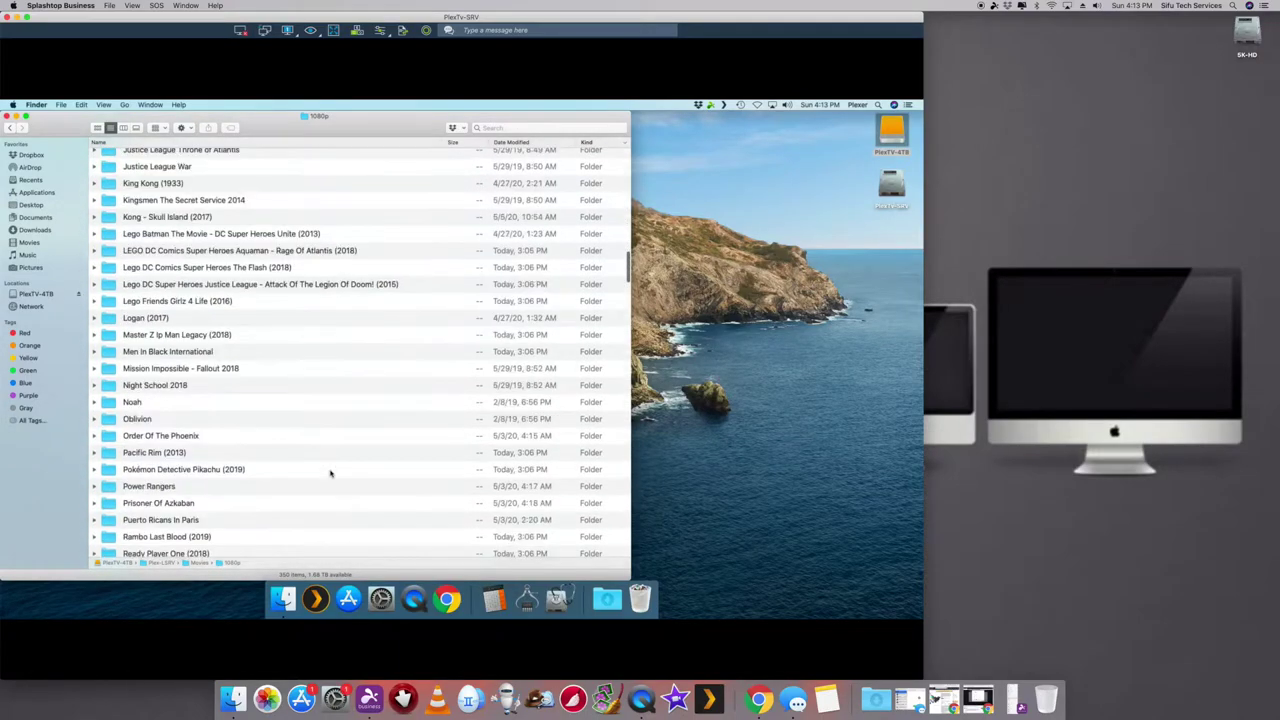
pyautogui.scroll(-20, 330, 473)
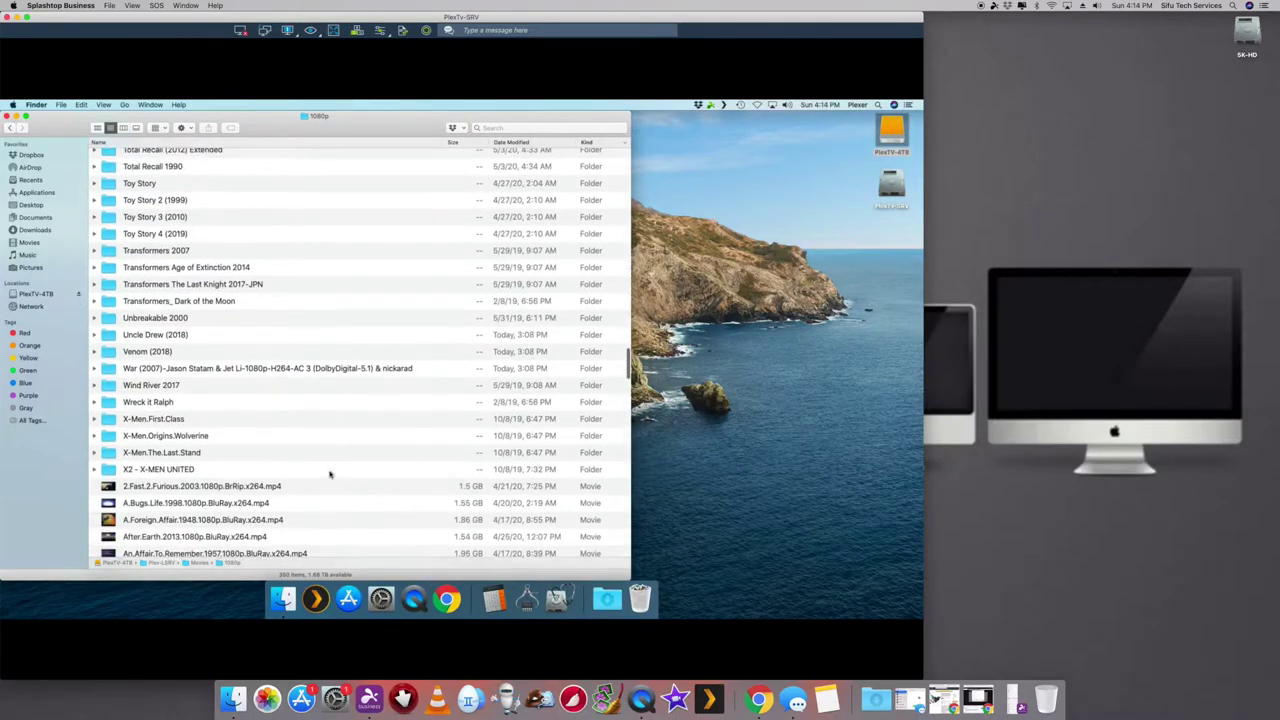
pyautogui.scroll(-10, 330, 473)
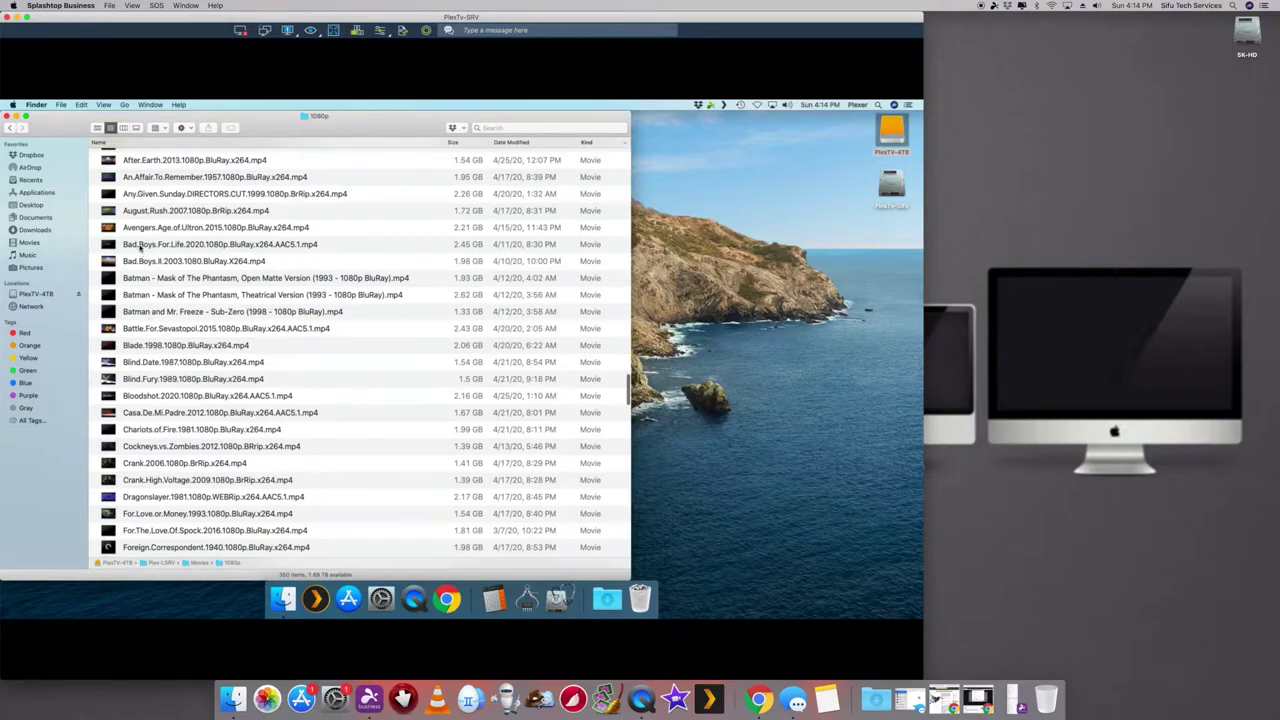
pyautogui.click(140, 246)
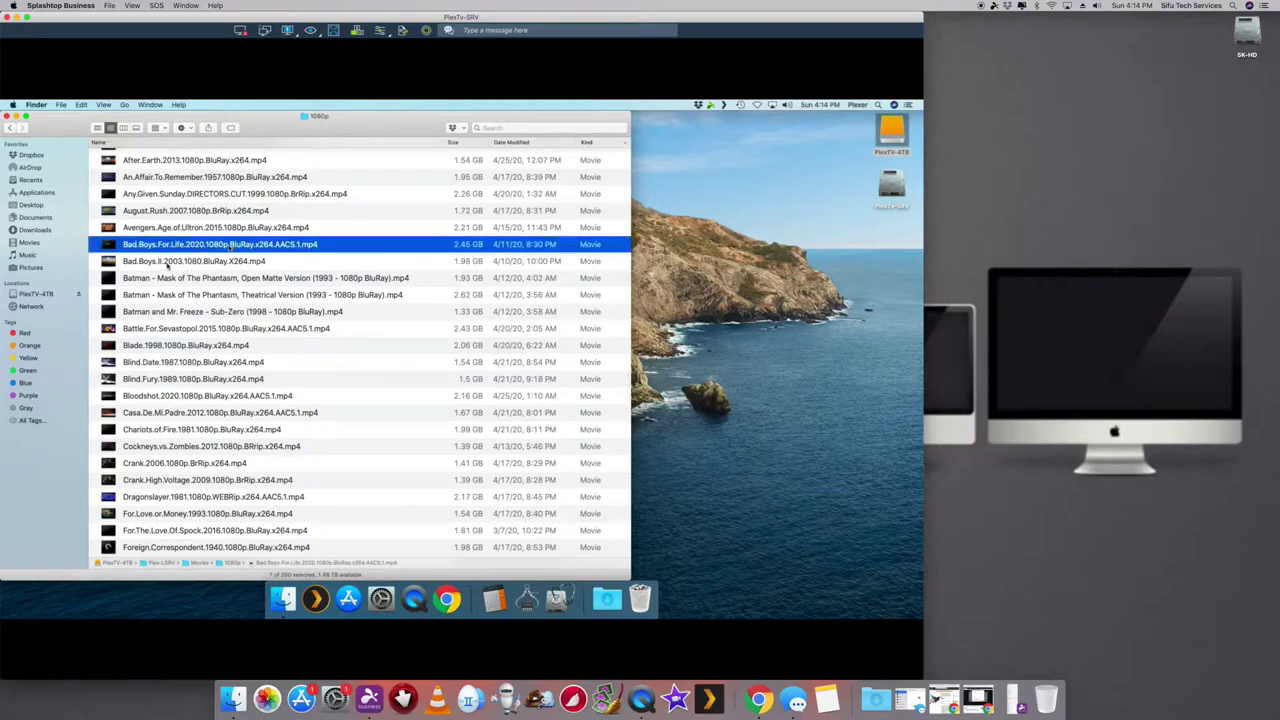
pyautogui.click(146, 263)
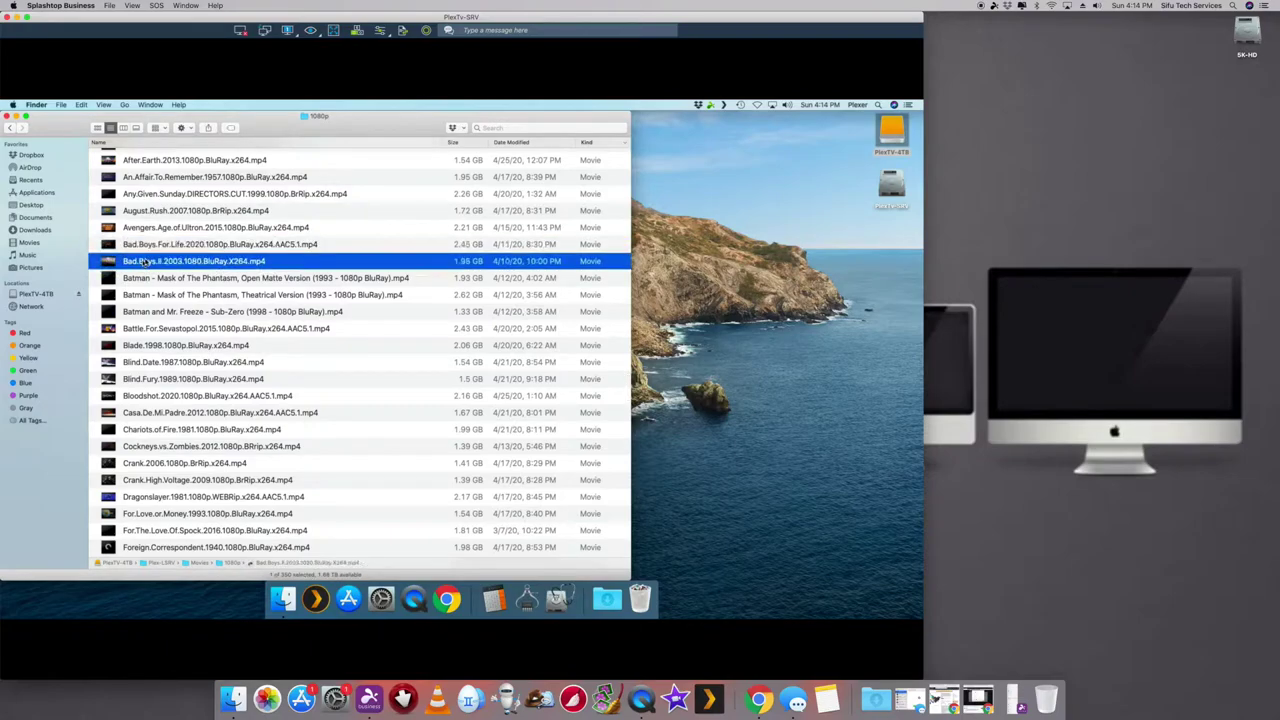
pyautogui.click(208, 245)
pyautogui.click(162, 263)
# - Minimize the remote session, switch to Plex and move its window toward the middle of the desktop
pyautogui.click(16, 19)
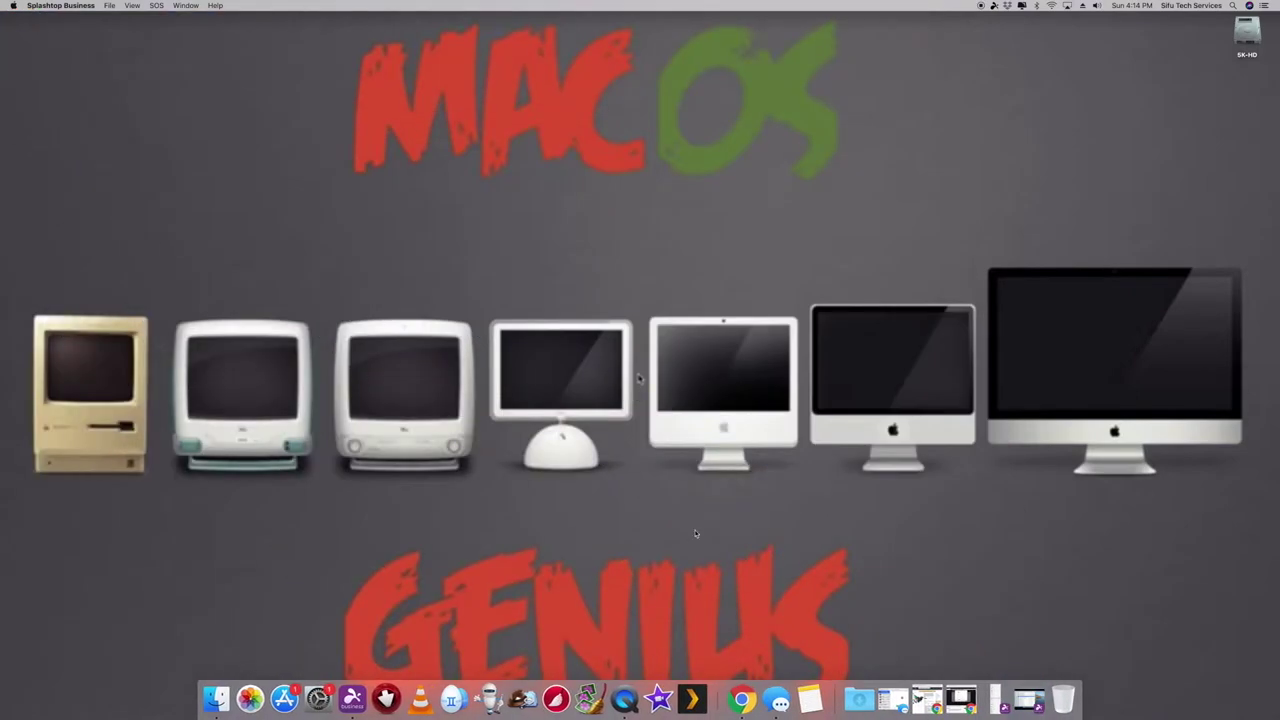
pyautogui.click(692, 698)
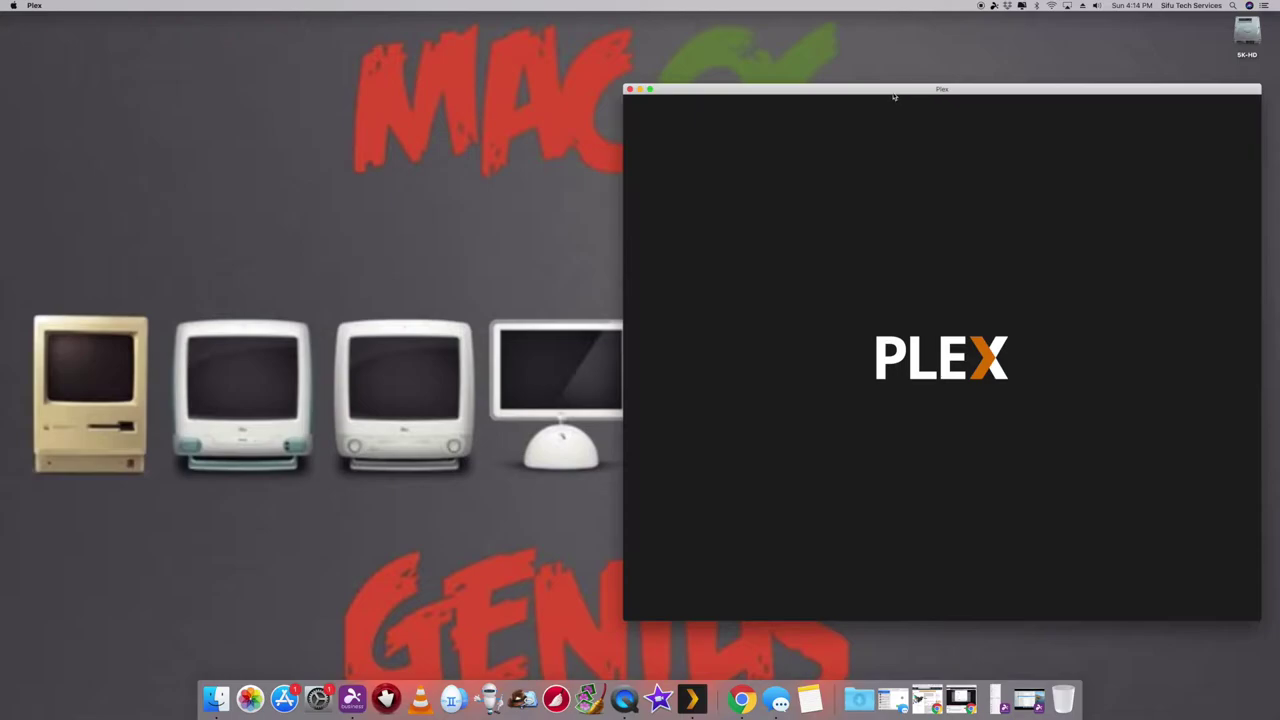
pyautogui.moveTo(894, 94); pyautogui.dragTo(471, 58)
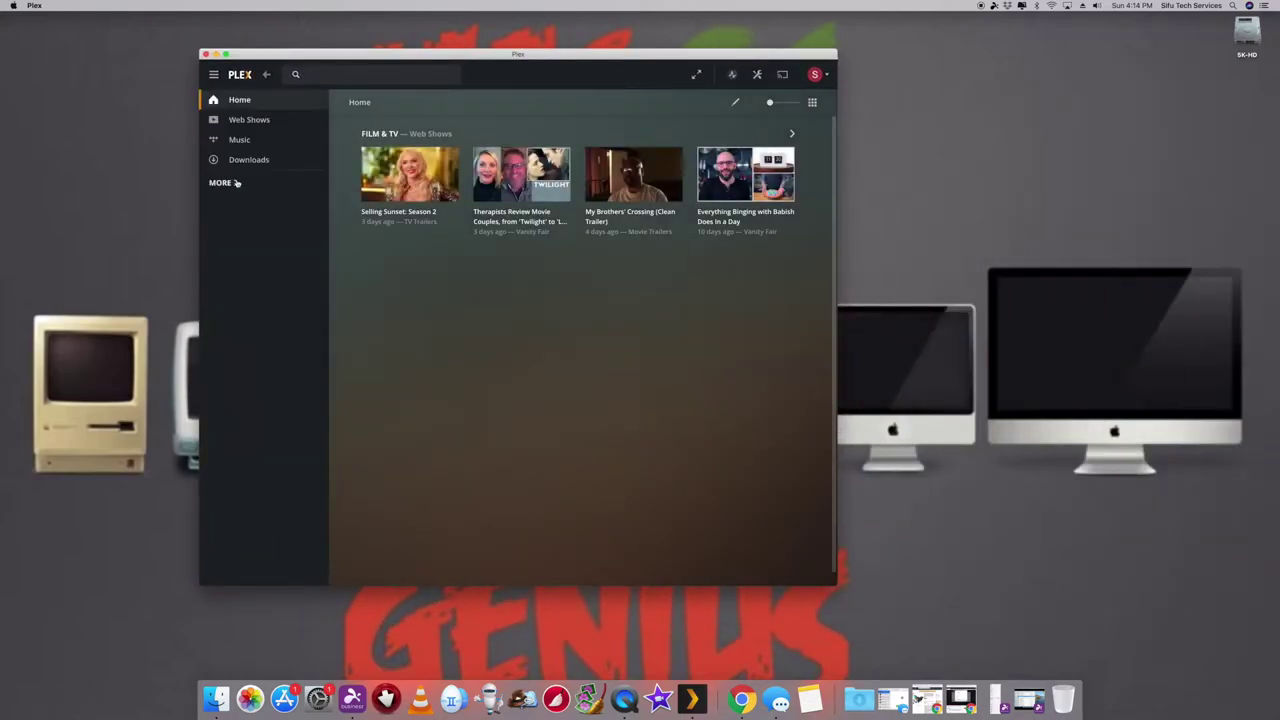
# - Open the Movies library of SIFU-VORTEX-SRV and move the Plex window to the desktop's right half
pyautogui.click(236, 184)
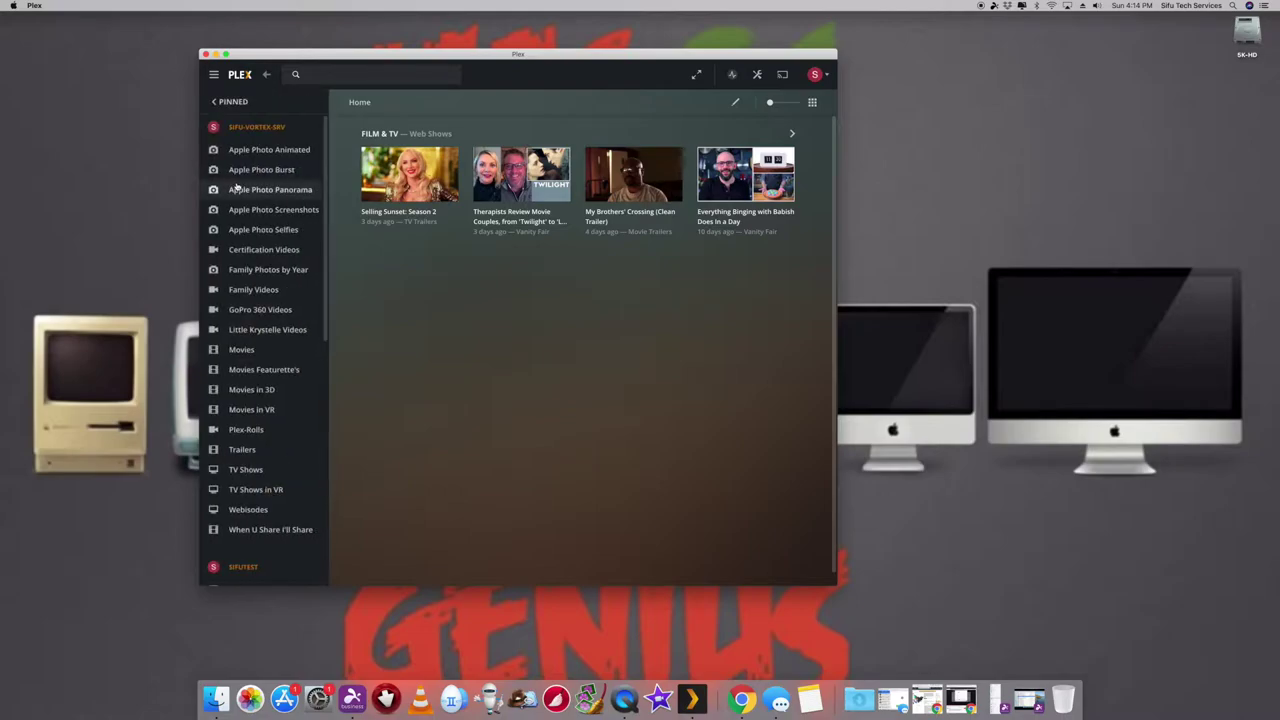
pyautogui.click(244, 349)
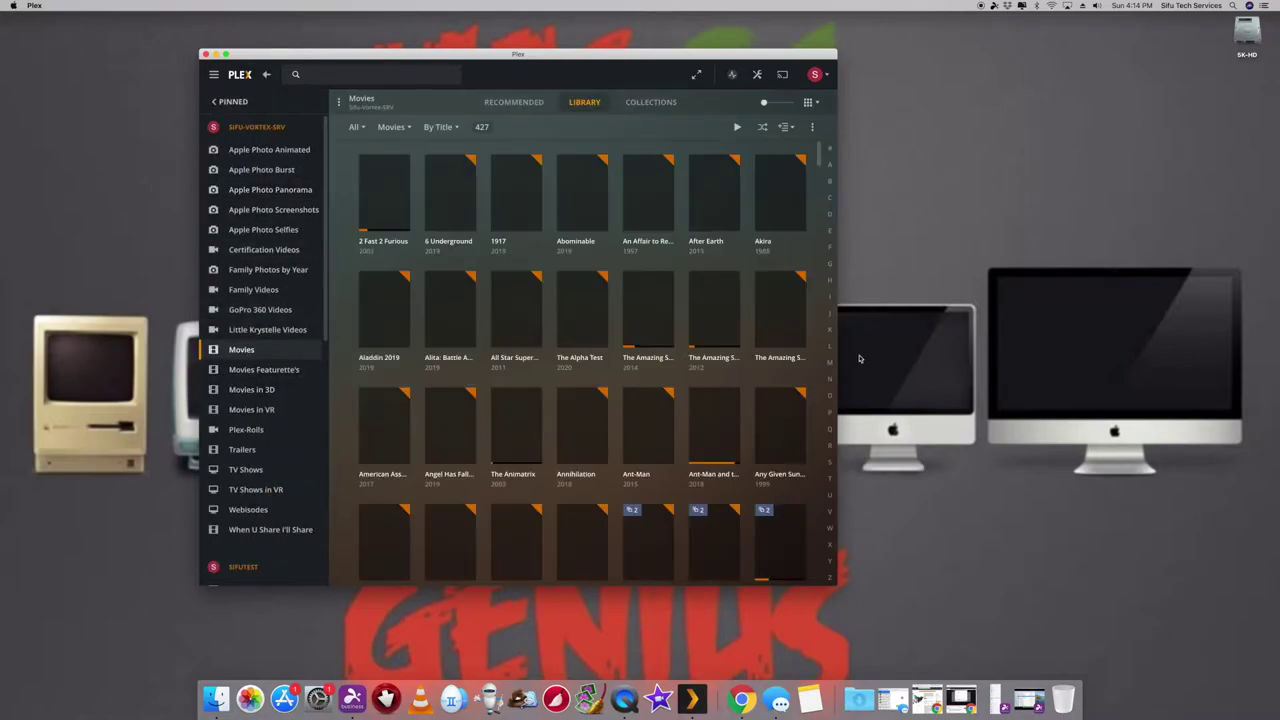
pyautogui.moveTo(745, 57); pyautogui.dragTo(1188, 63)
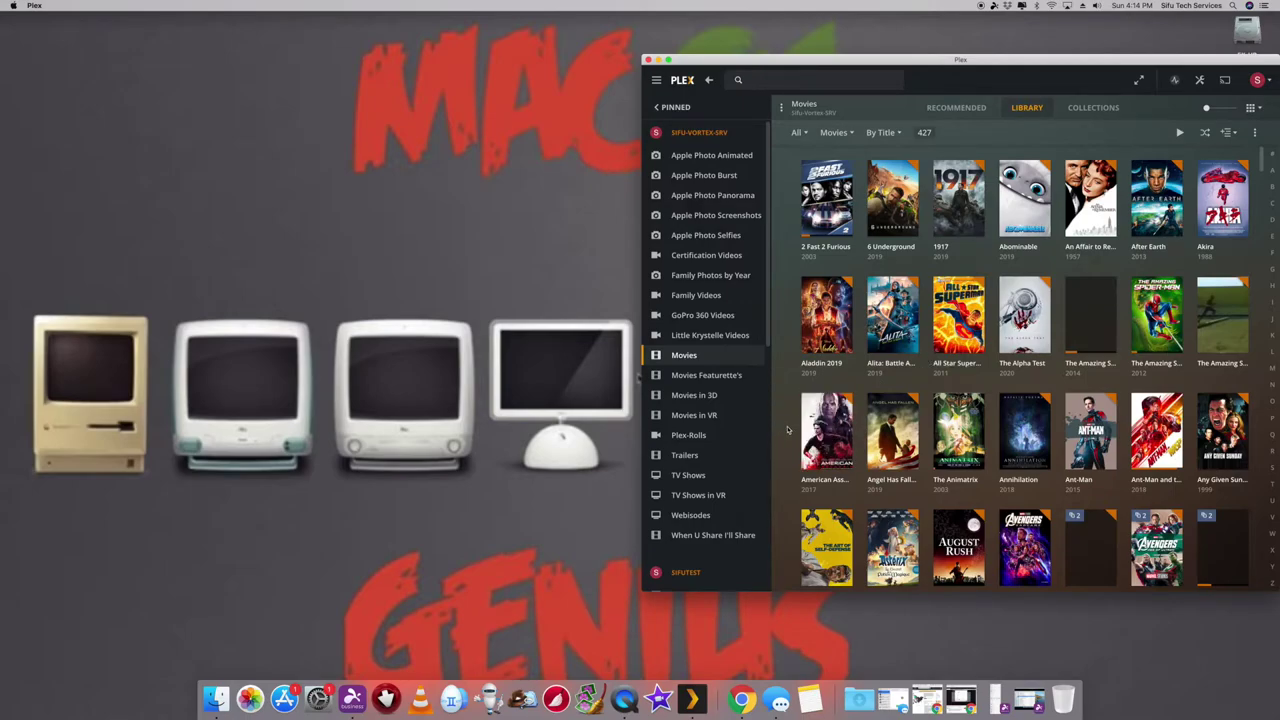
# - View the available play versions of the 2018 Avengers Infinity War movie, then close the list
pyautogui.scroll(-3, 787, 430)
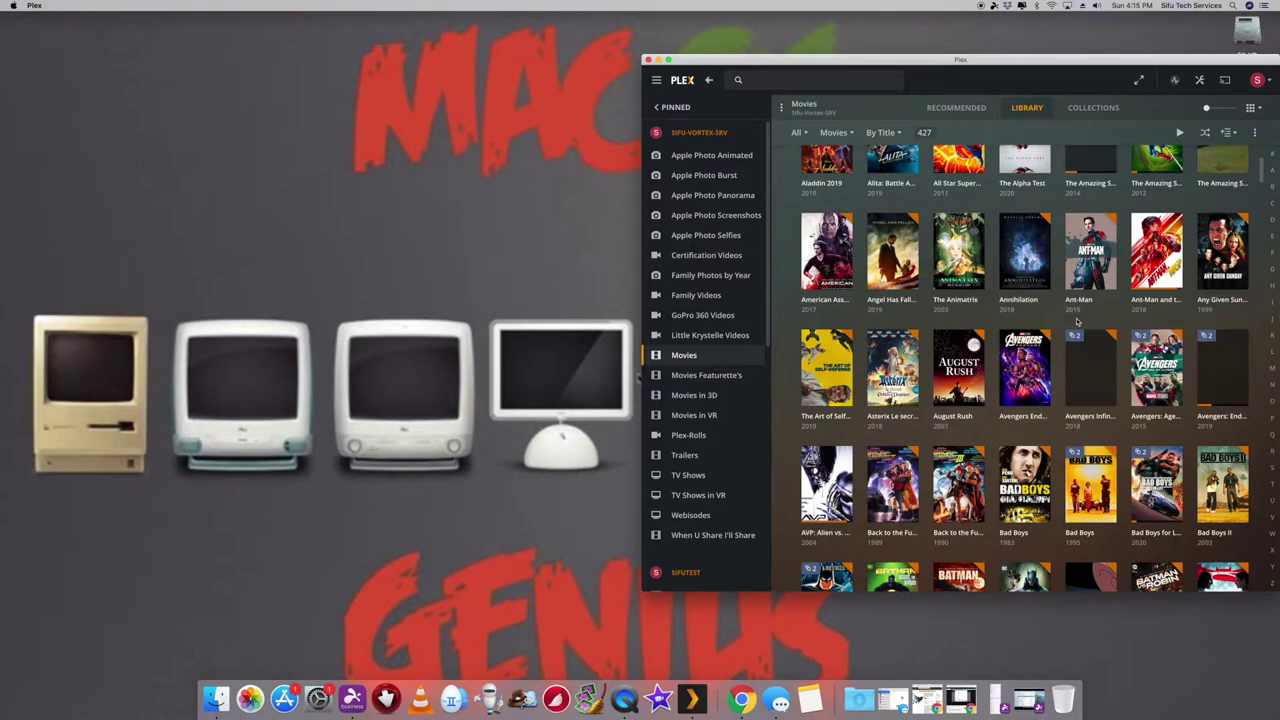
pyautogui.moveTo(1086, 350)
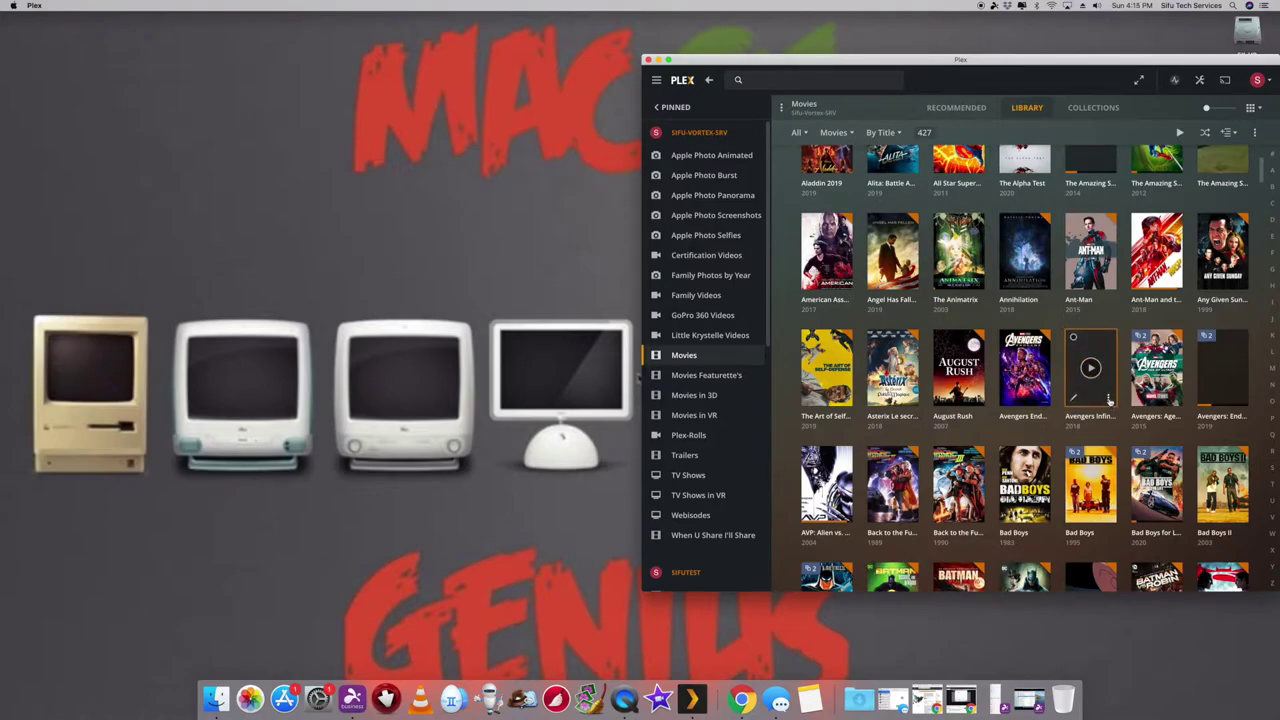
pyautogui.click(1109, 399)
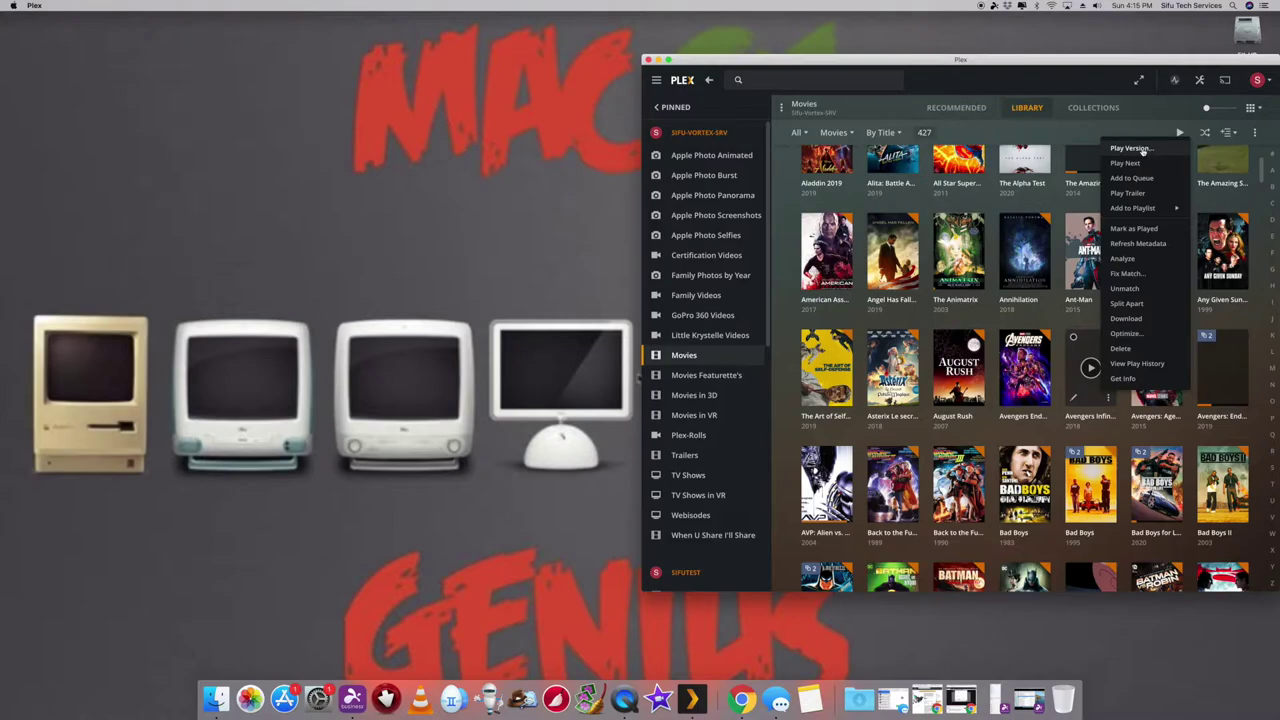
pyautogui.click(1143, 150)
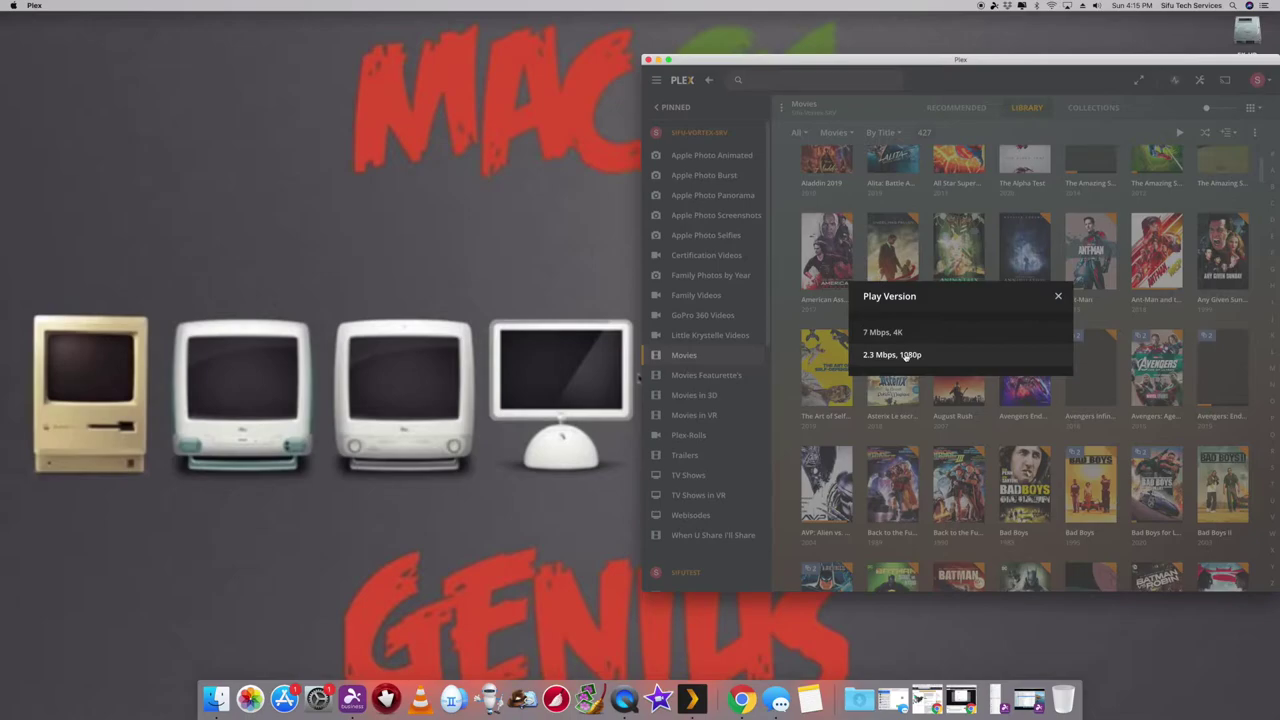
pyautogui.click(1058, 296)
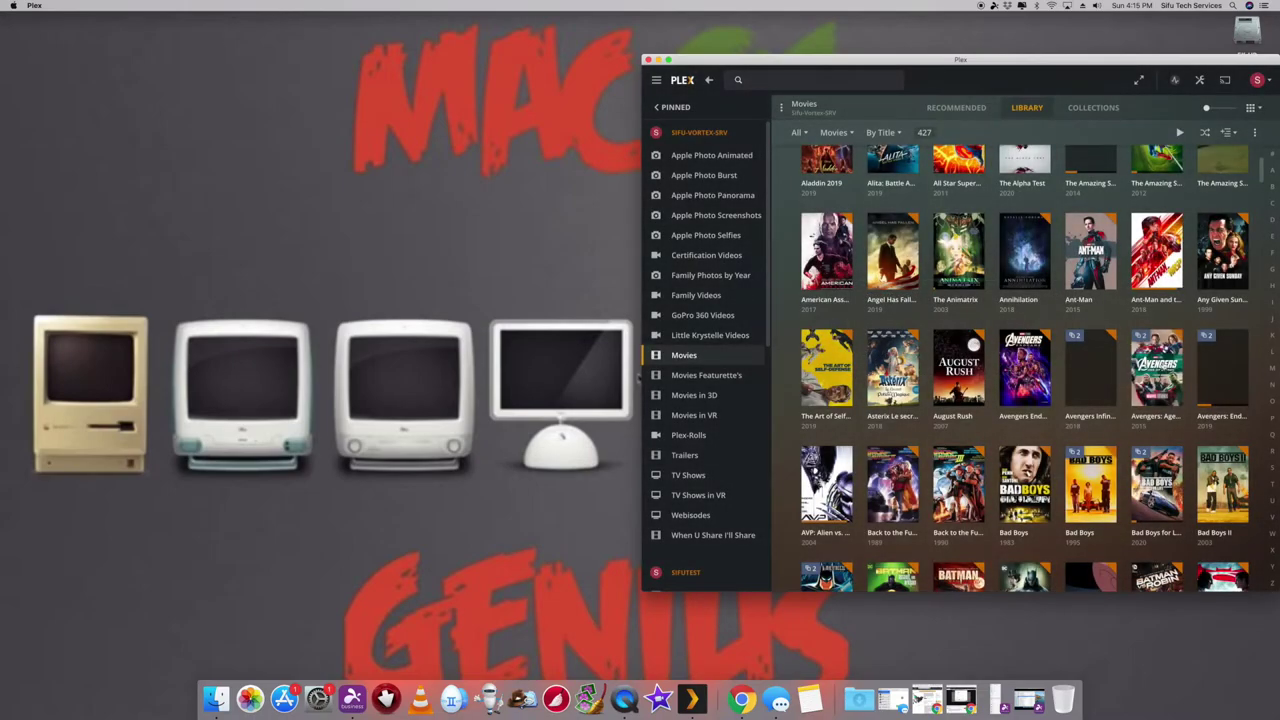
# - Bring up the available play versions of the 1995 Bad Boys movie
pyautogui.scroll(-3, 1130, 373)
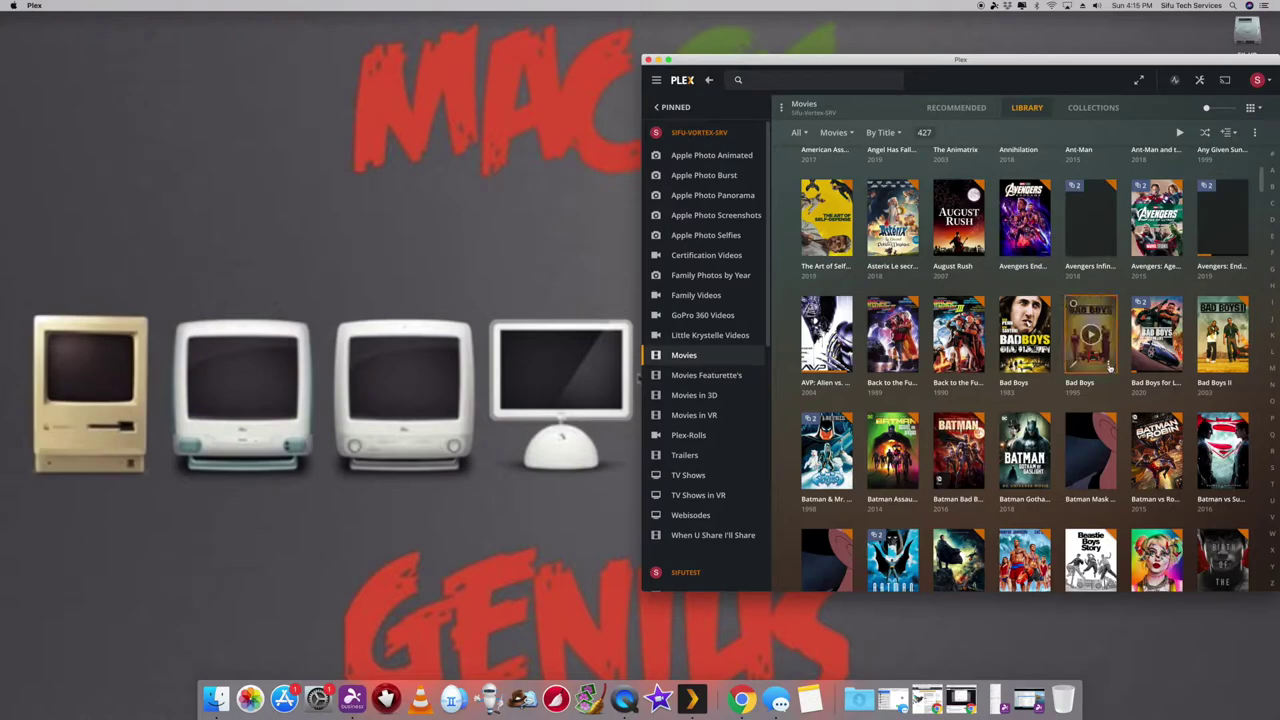
pyautogui.click(1108, 366)
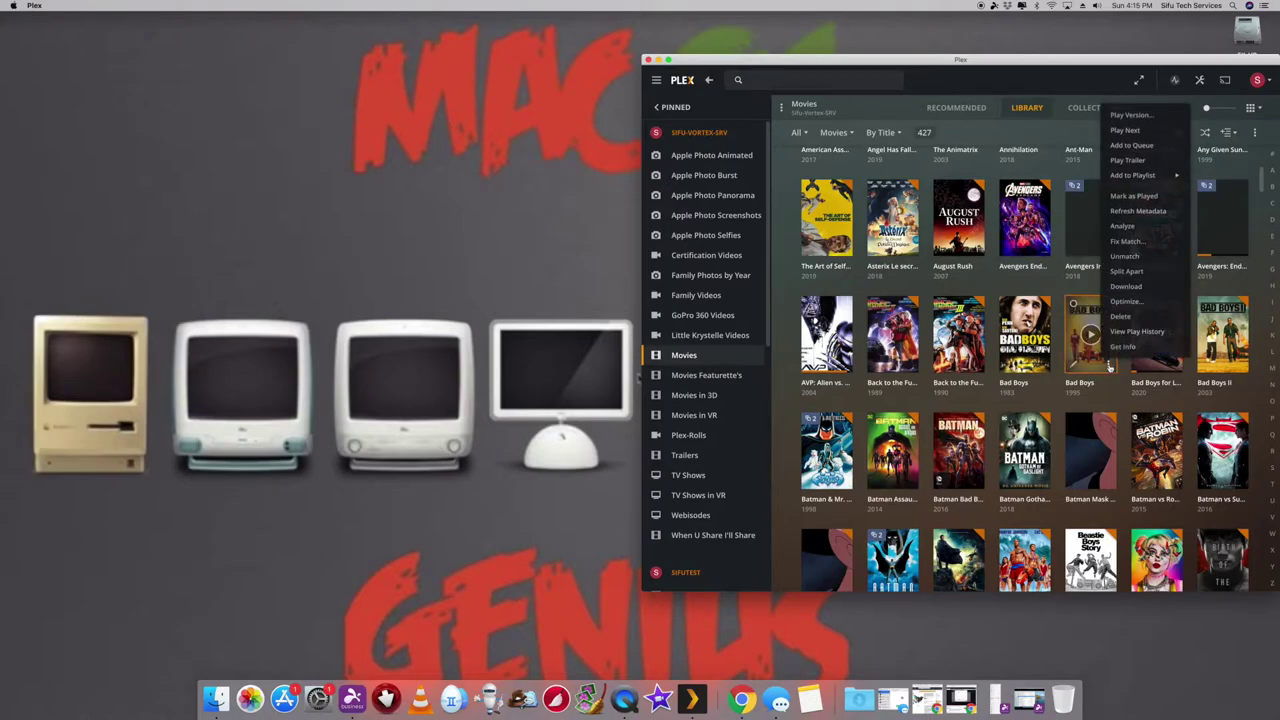
pyautogui.click(1137, 115)
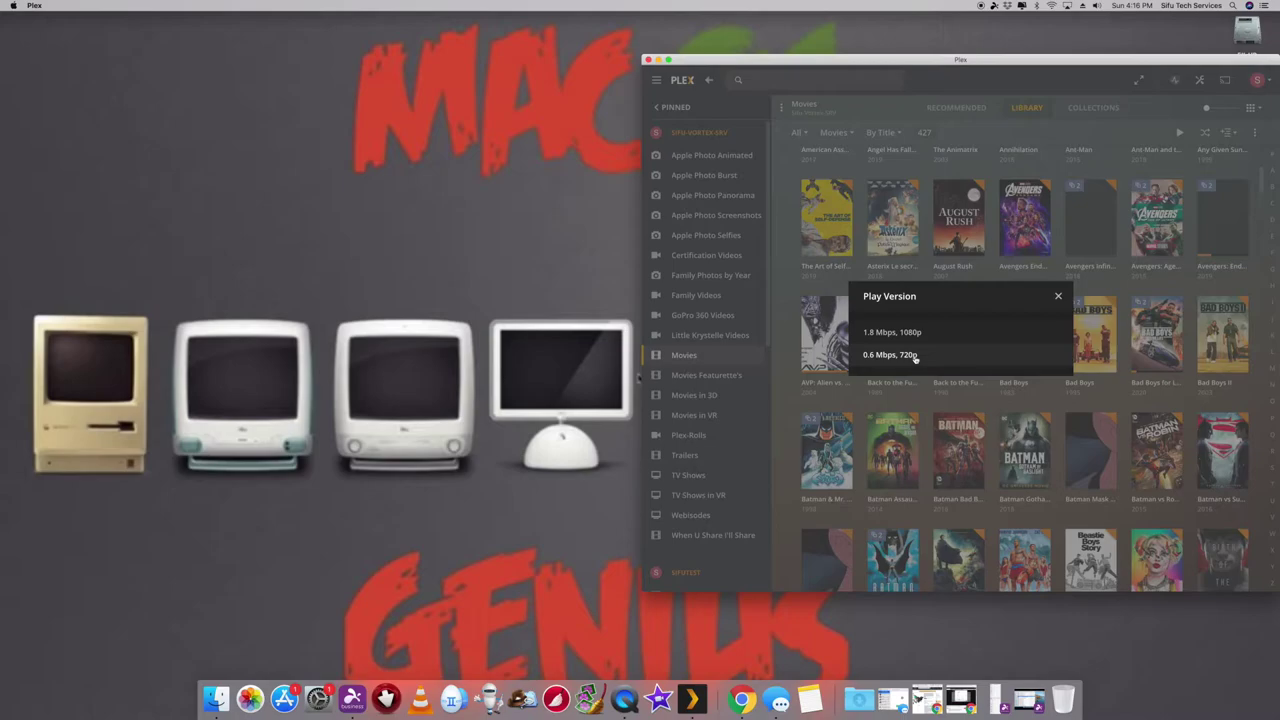
# - Switch back to the PlexTv-SRV remote session and return from the 1080p folder to the Movies folder
pyautogui.click(489, 578)
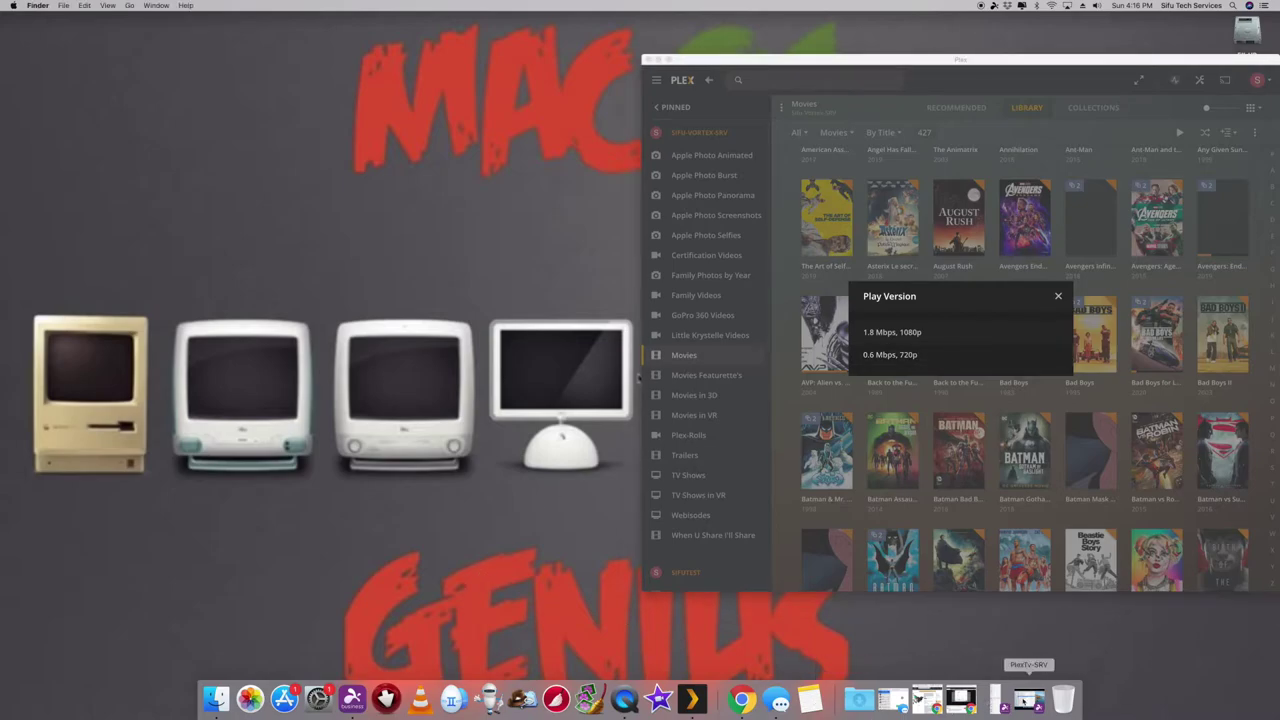
pyautogui.click(1029, 700)
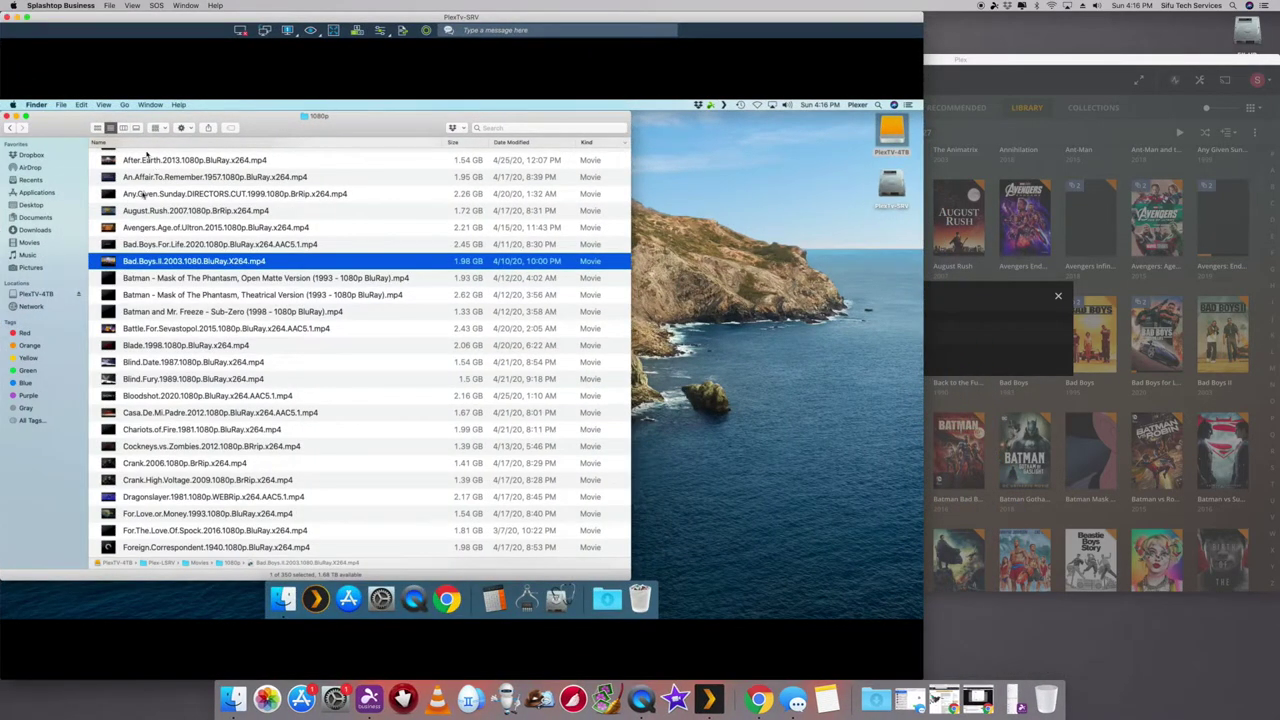
pyautogui.click(9, 127)
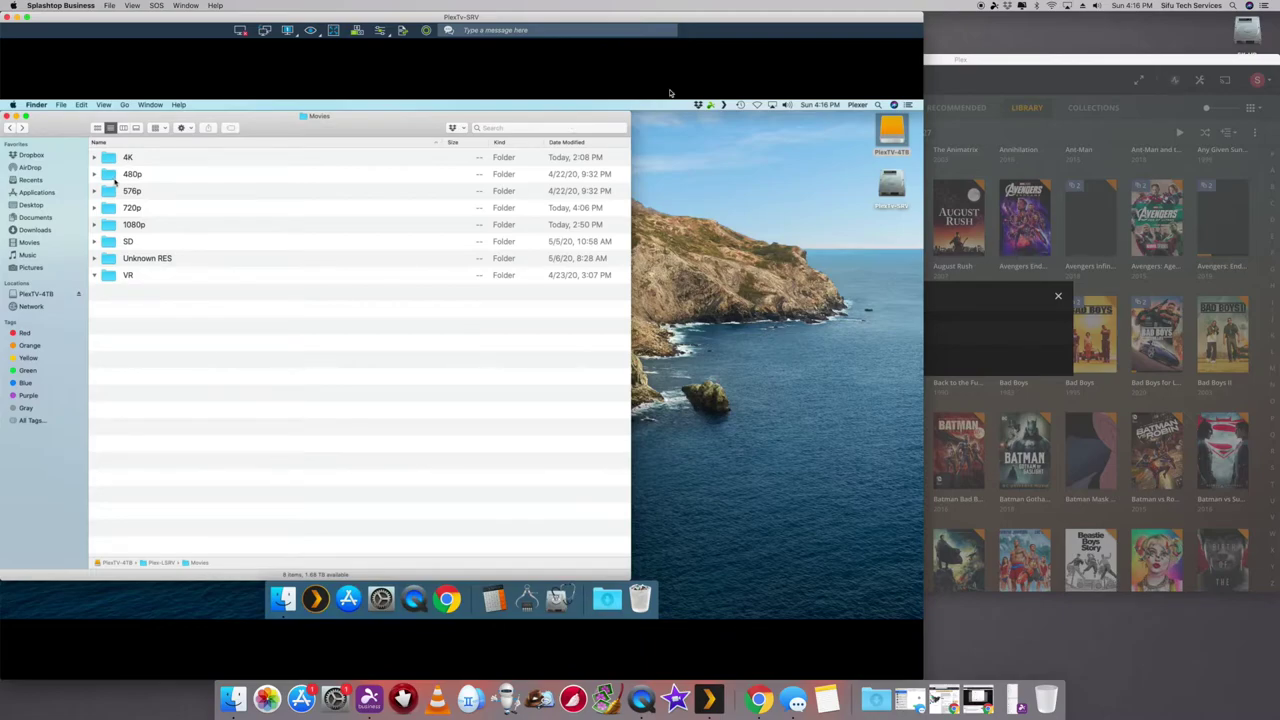
pyautogui.click(935, 63)
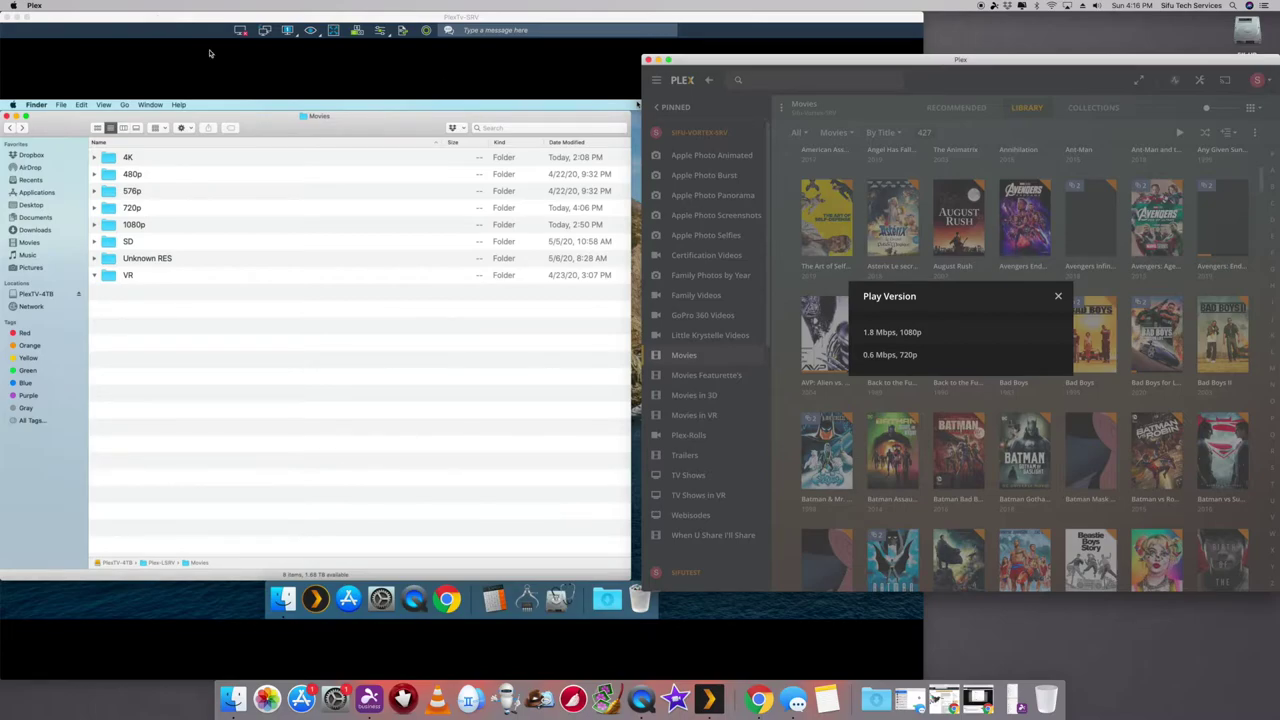
pyautogui.click(152, 25)
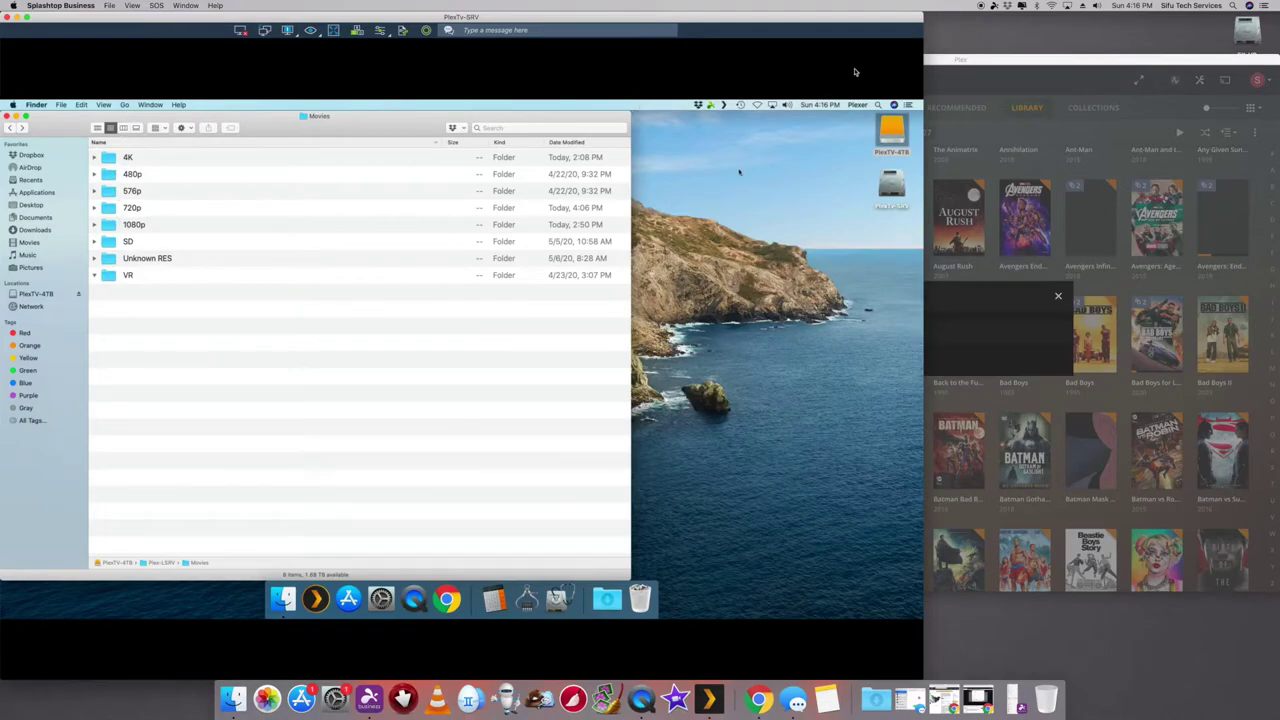
# - Move the Plex window further right so its Play Version list shows beside the remote session, and return to the remote session
pyautogui.click(958, 62)
pyautogui.moveTo(911, 63); pyautogui.dragTo(1074, 62)
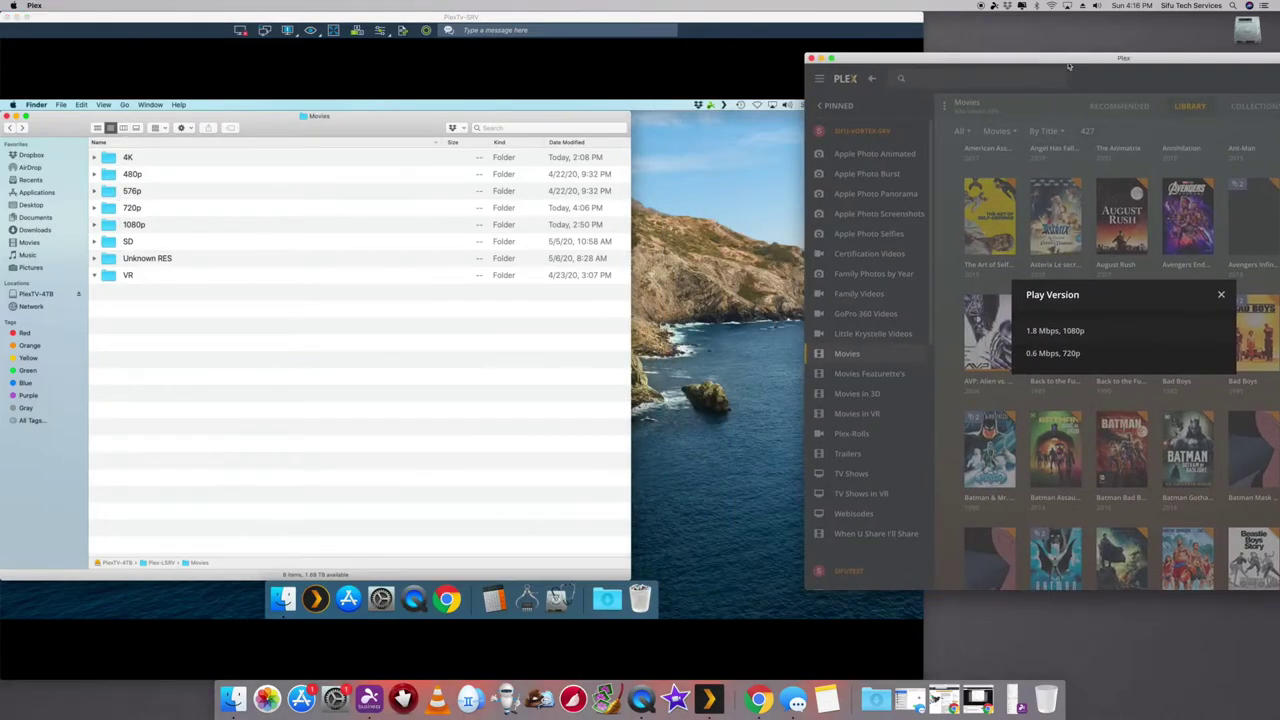
pyautogui.click(146, 67)
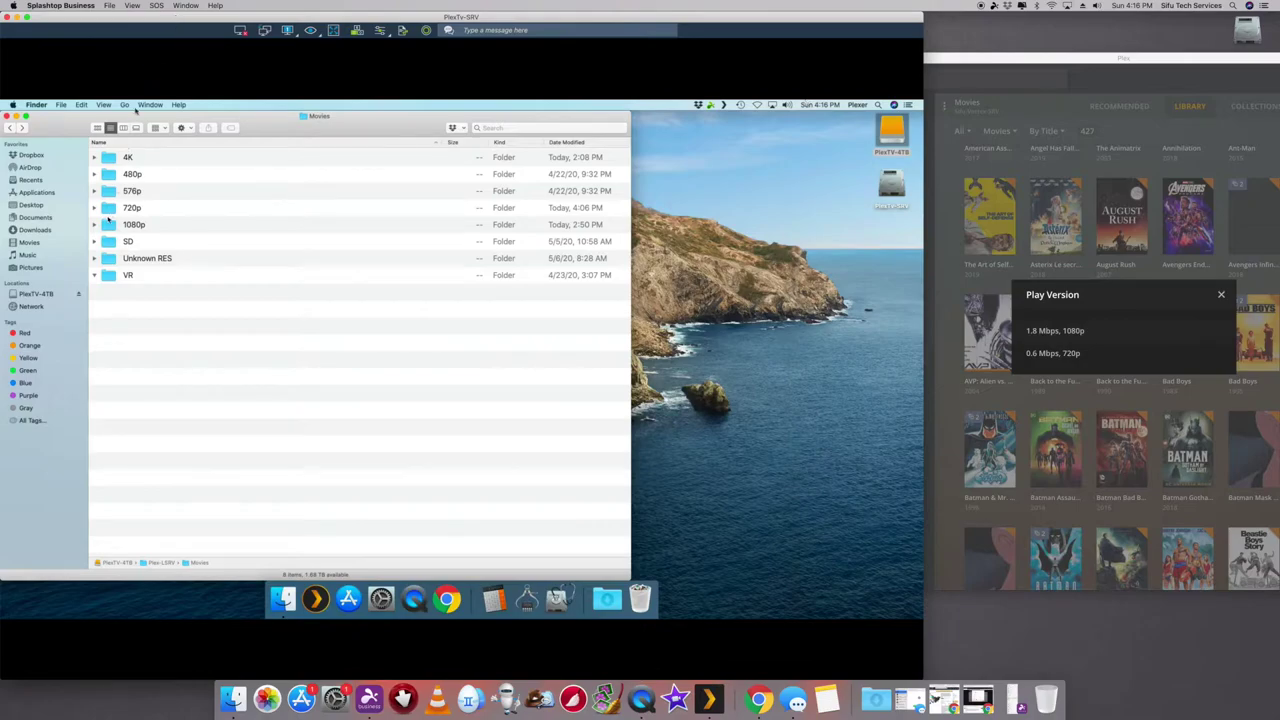
# - Open the 720p folder on the remote server and look through its movie folders
pyautogui.click(107, 210)
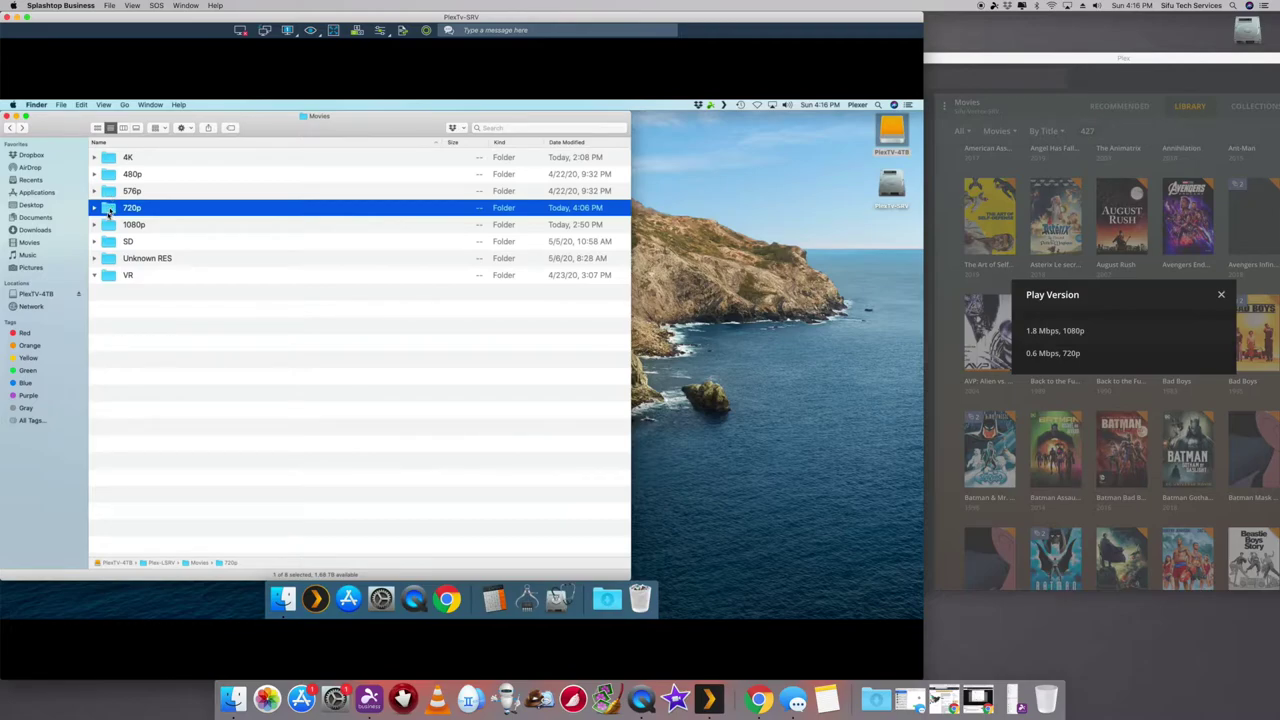
pyautogui.doubleClick(110, 208)
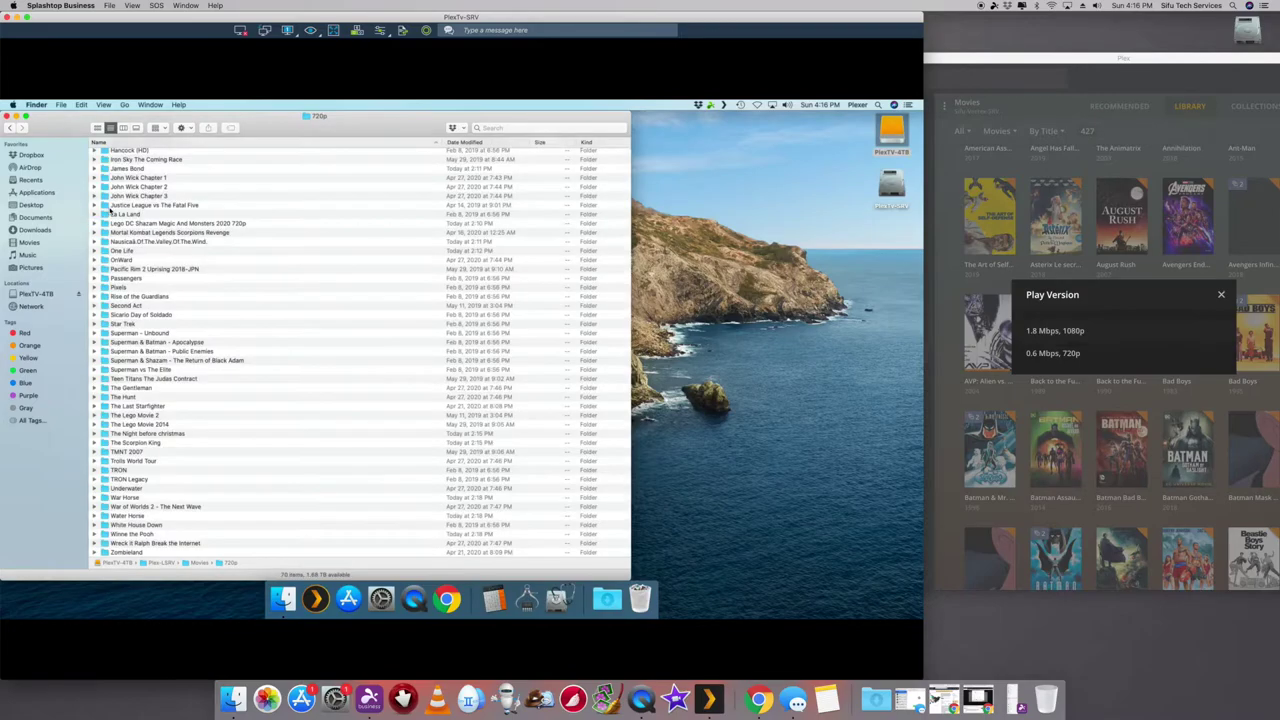
pyautogui.click(157, 223)
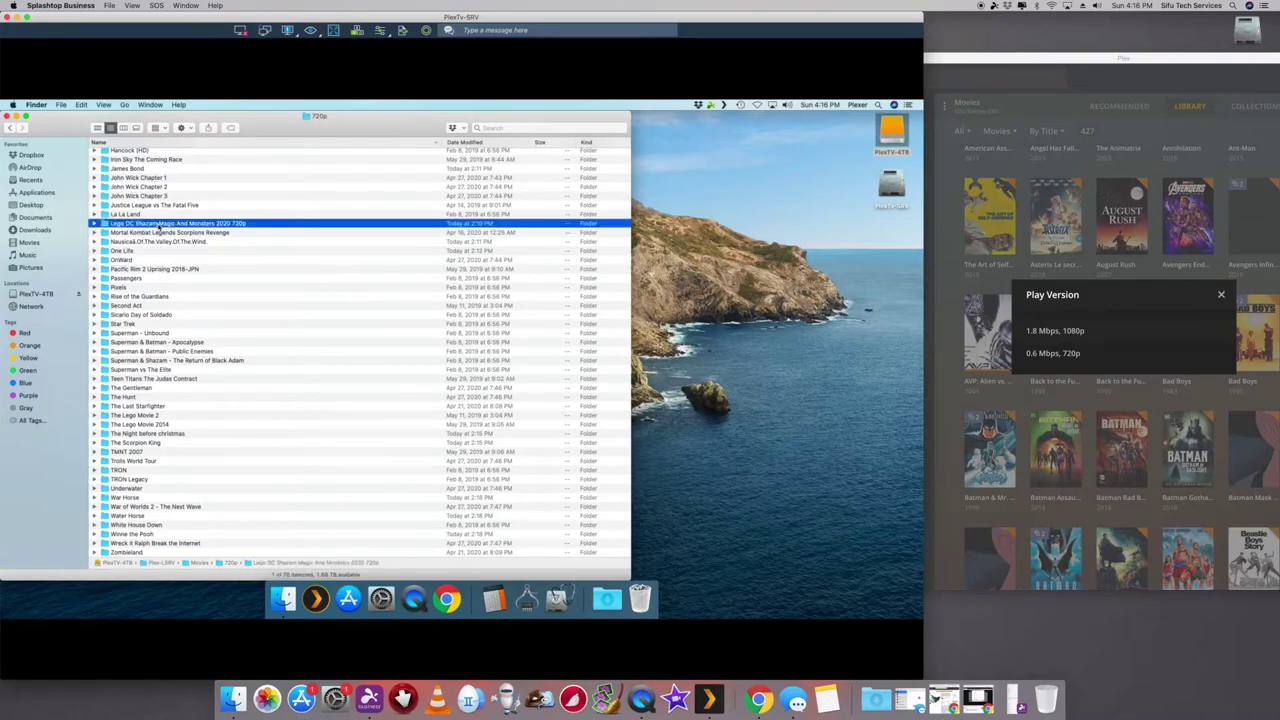
pyautogui.scroll(6, 157, 228)
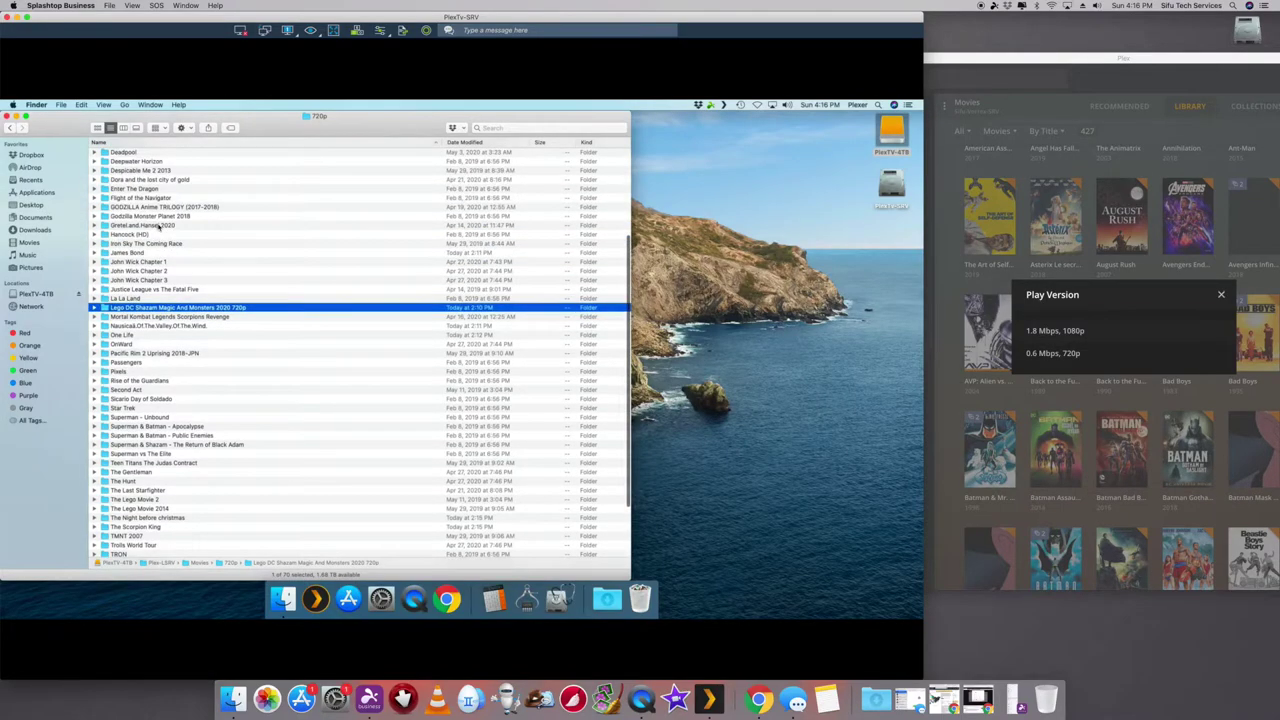
pyautogui.scroll(2, 157, 228)
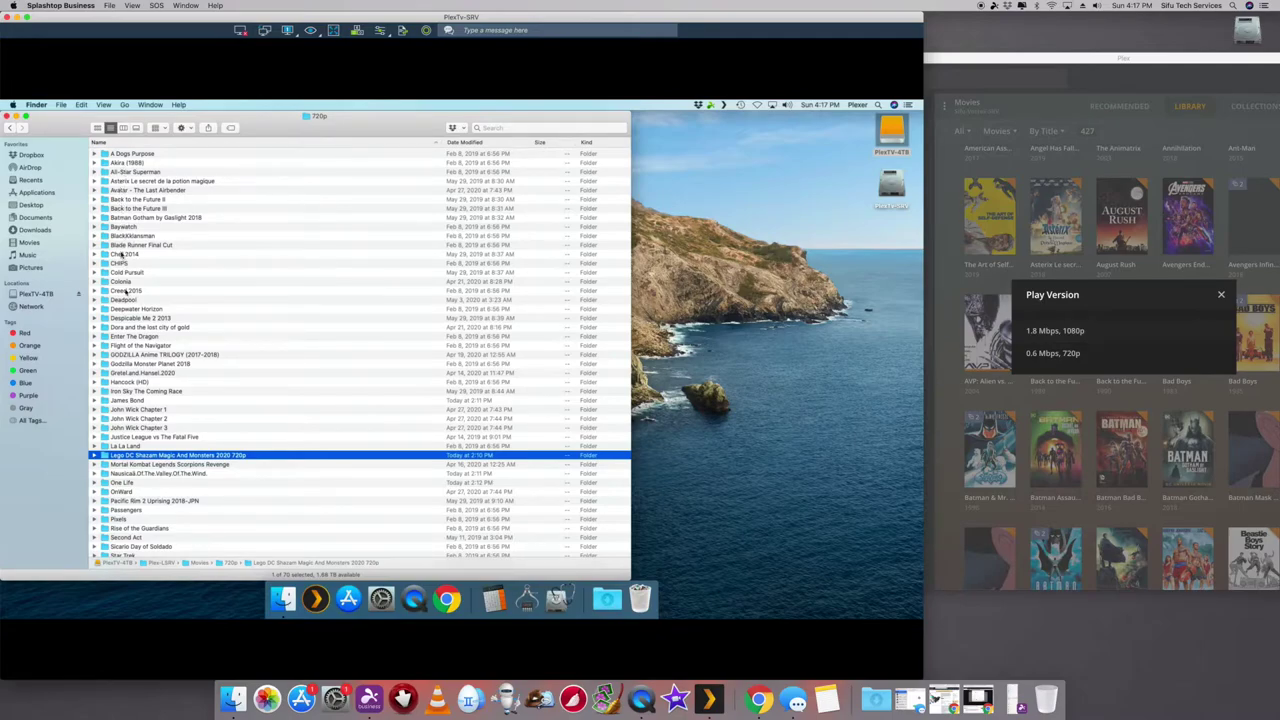
pyautogui.scroll(-10, 136, 372)
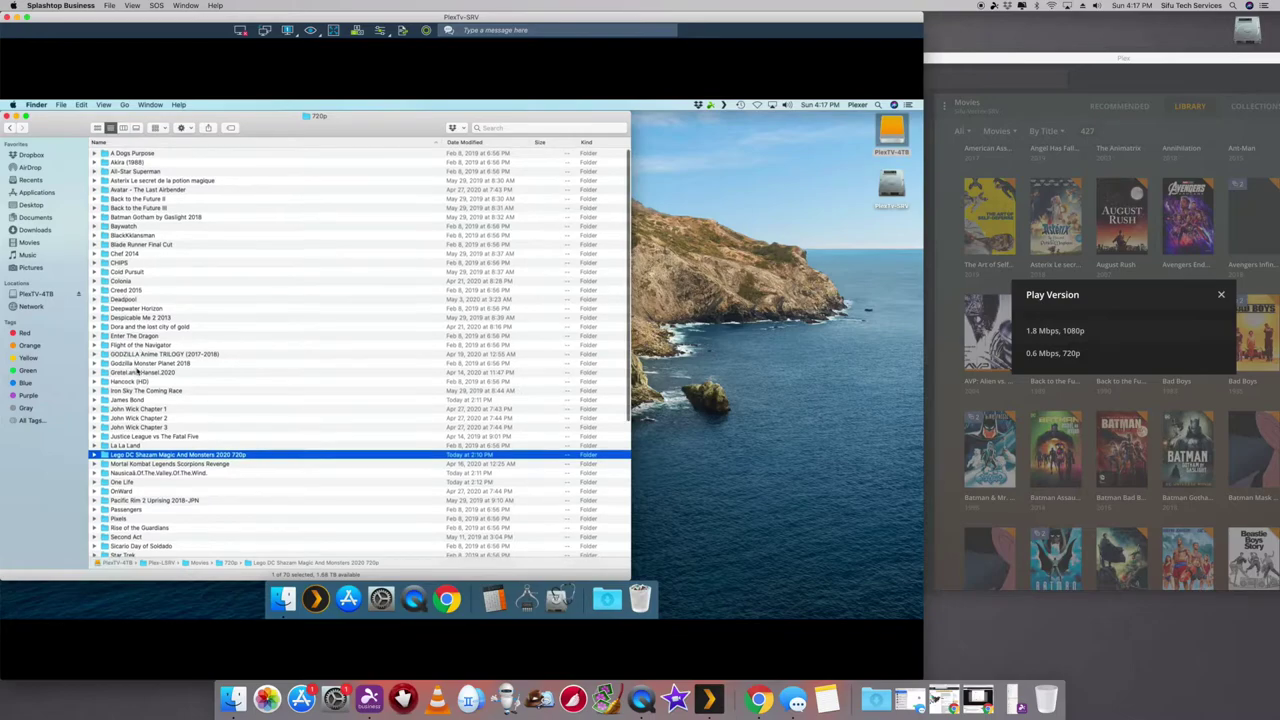
pyautogui.scroll(-1, 137, 369)
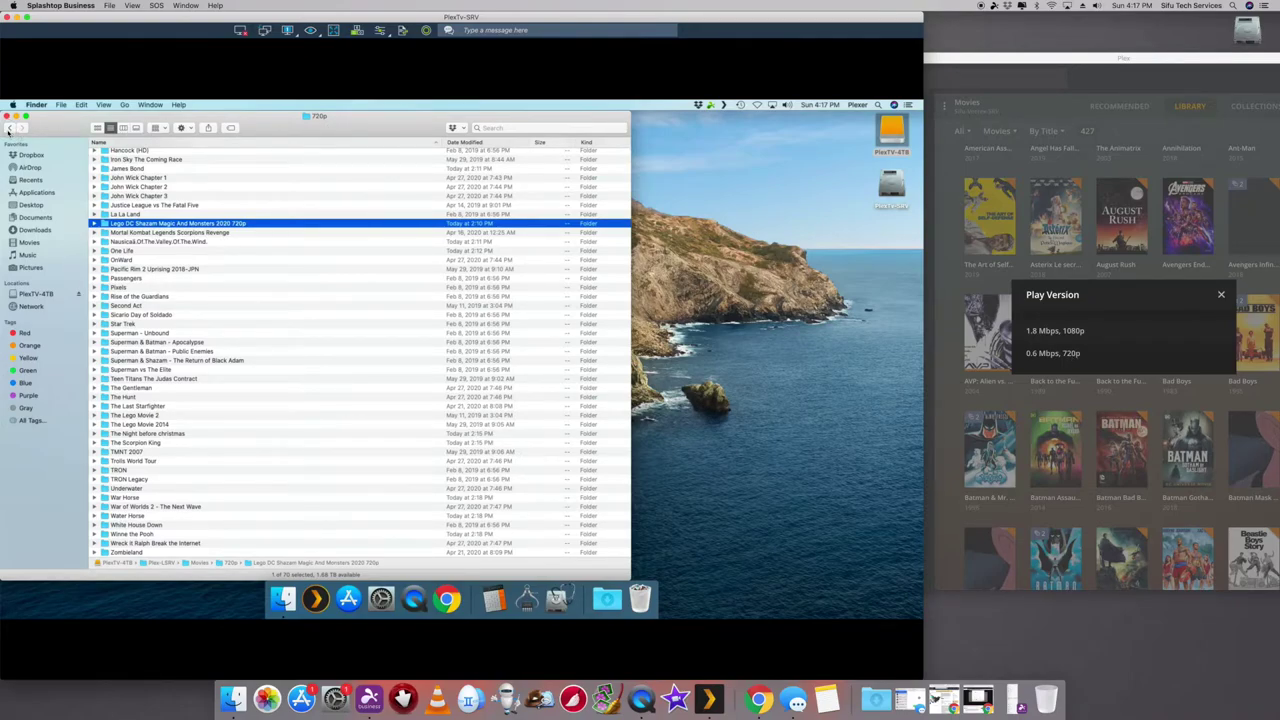
# - Go back to the Movies folder, open the 1080p folder and locate the Bad Boys II and Bad Boys For Life files
pyautogui.click(9, 128)
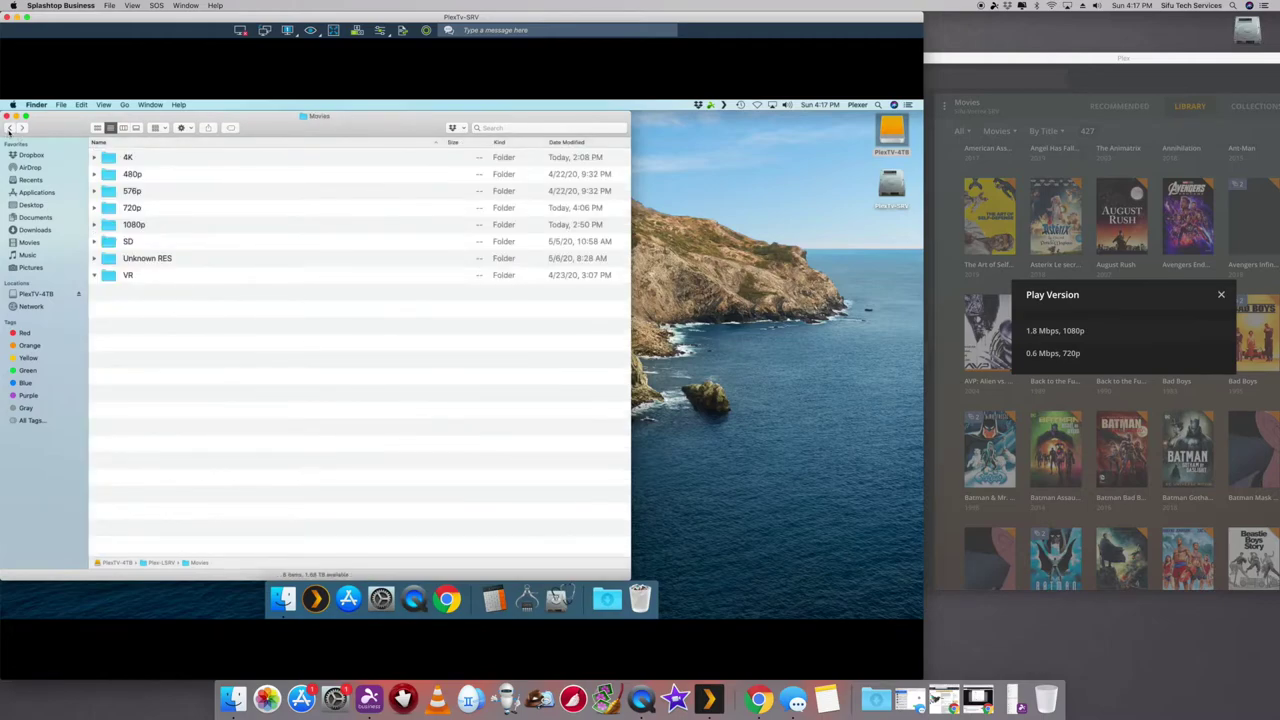
pyautogui.click(113, 226)
pyautogui.doubleClick(113, 226)
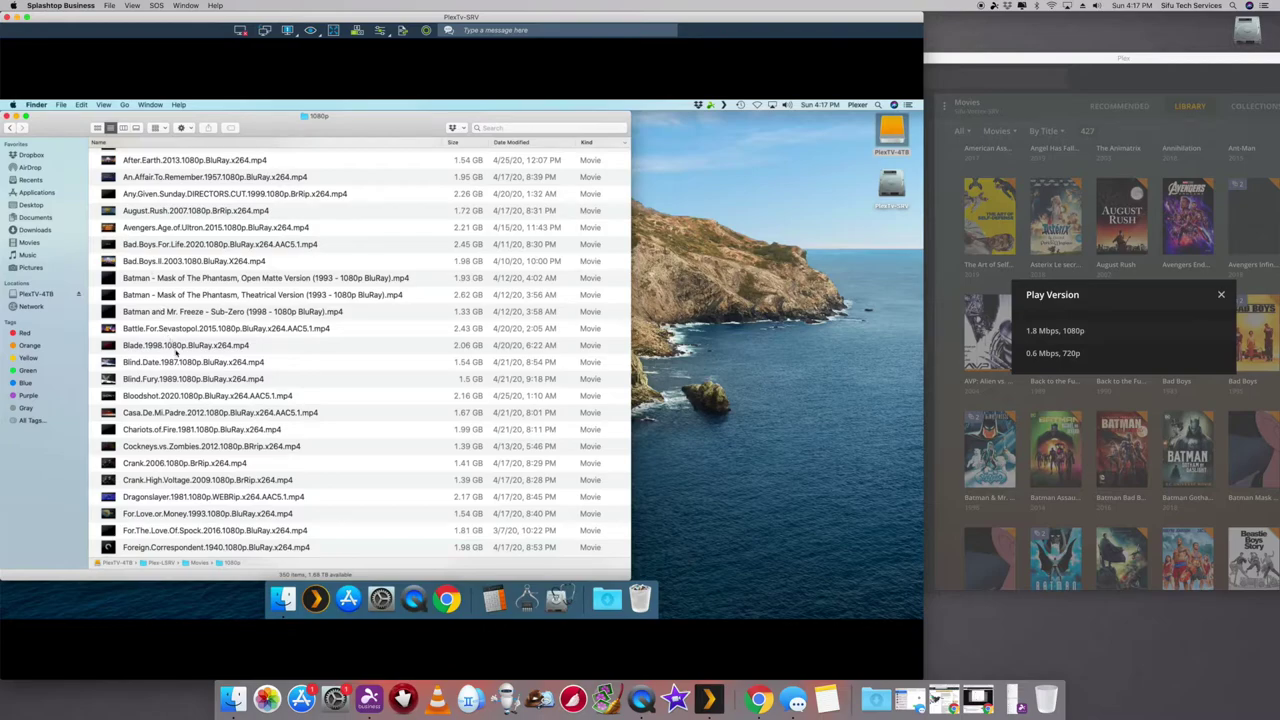
pyautogui.click(155, 263)
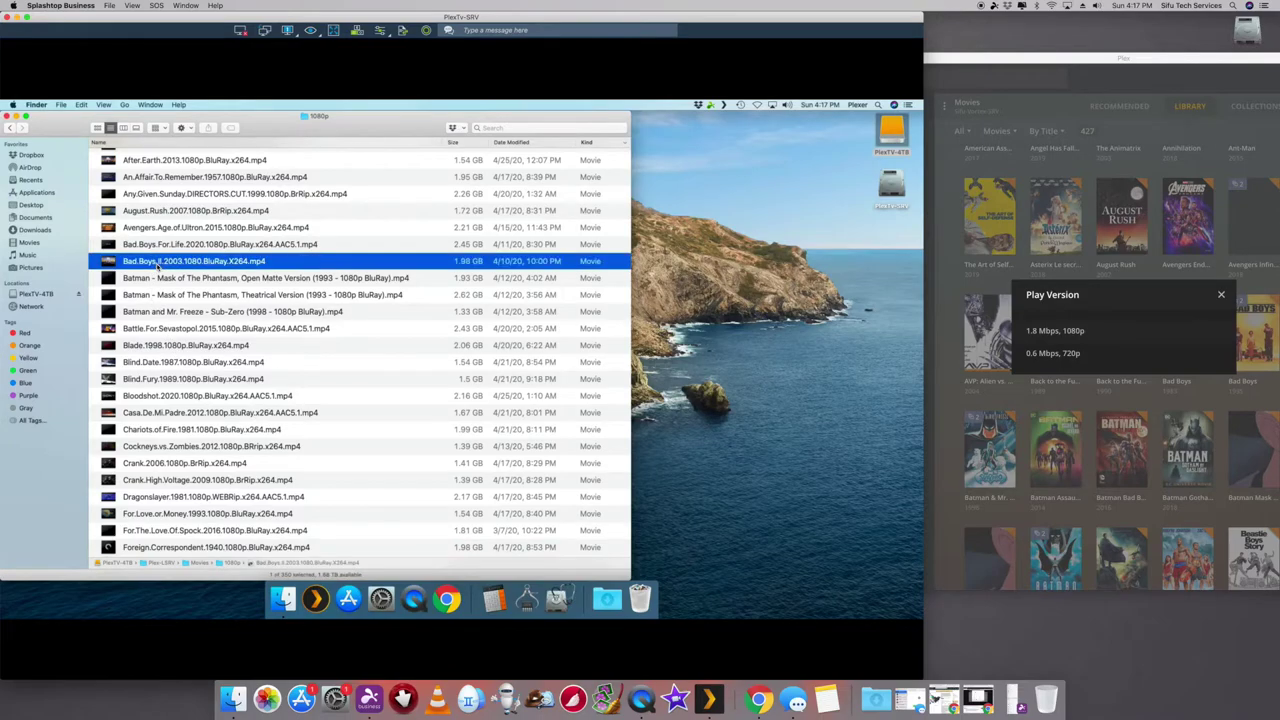
pyautogui.click(187, 246)
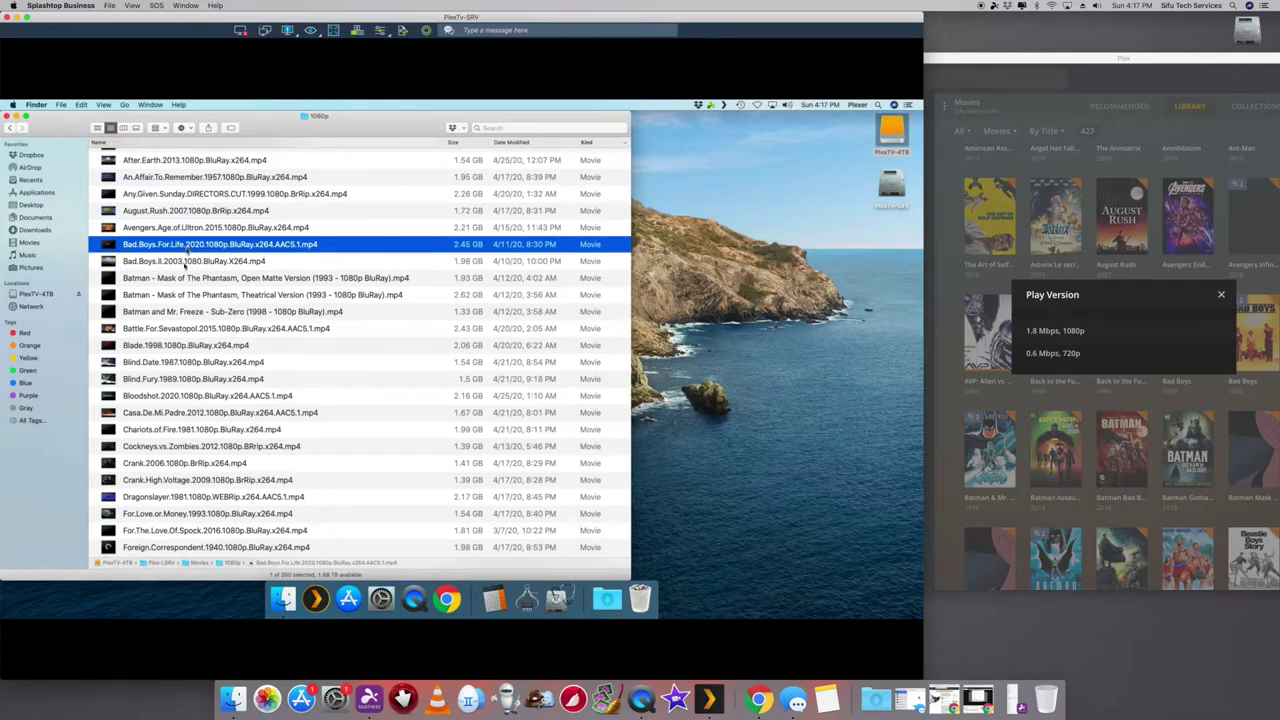
# - Find the Bad Boys (1983) and Bad Boy 1995 folders within 1080p and expand both to show their movie files
pyautogui.scroll(15, 198, 335)
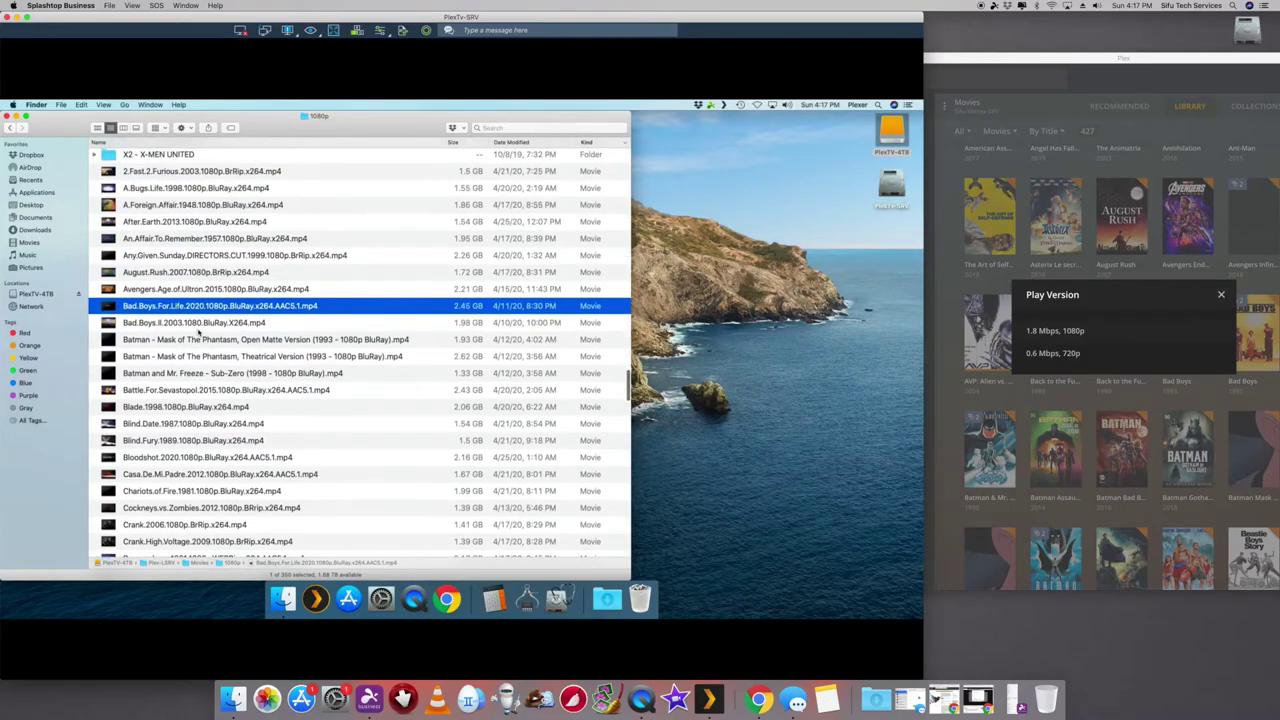
pyautogui.scroll(15, 198, 335)
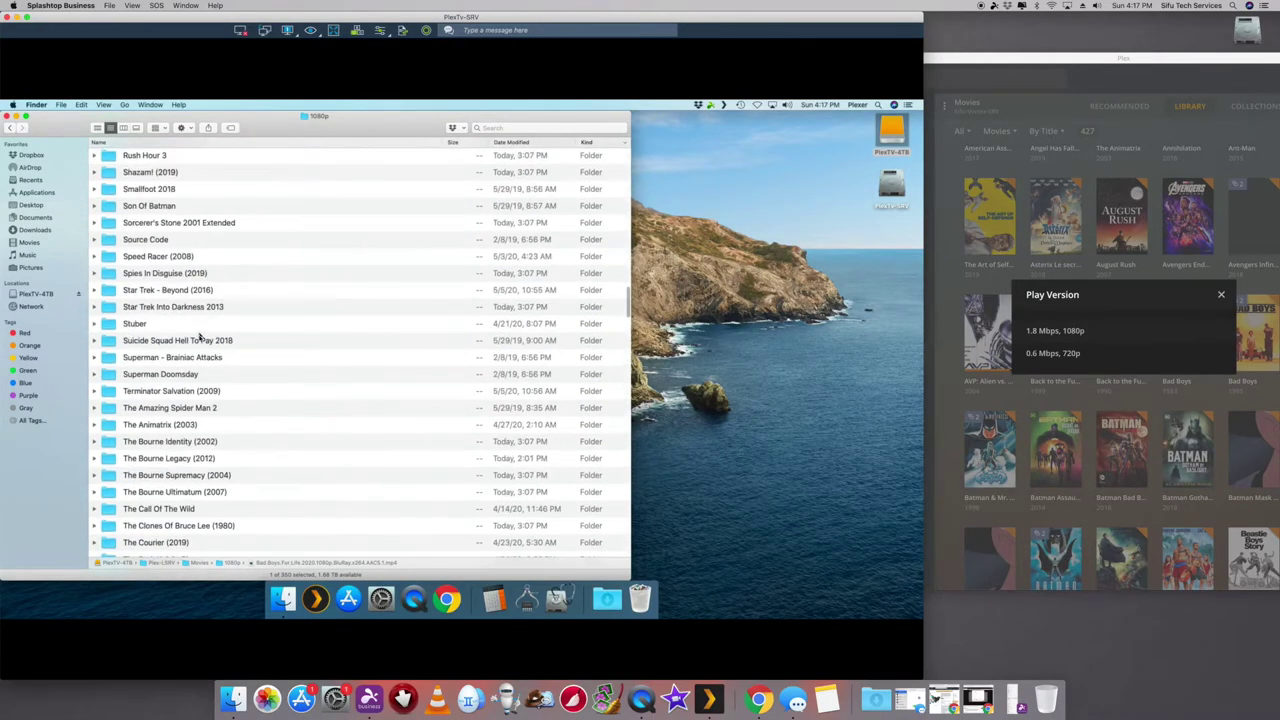
pyautogui.scroll(-3, 200, 337)
pyautogui.scroll(10, 198, 338)
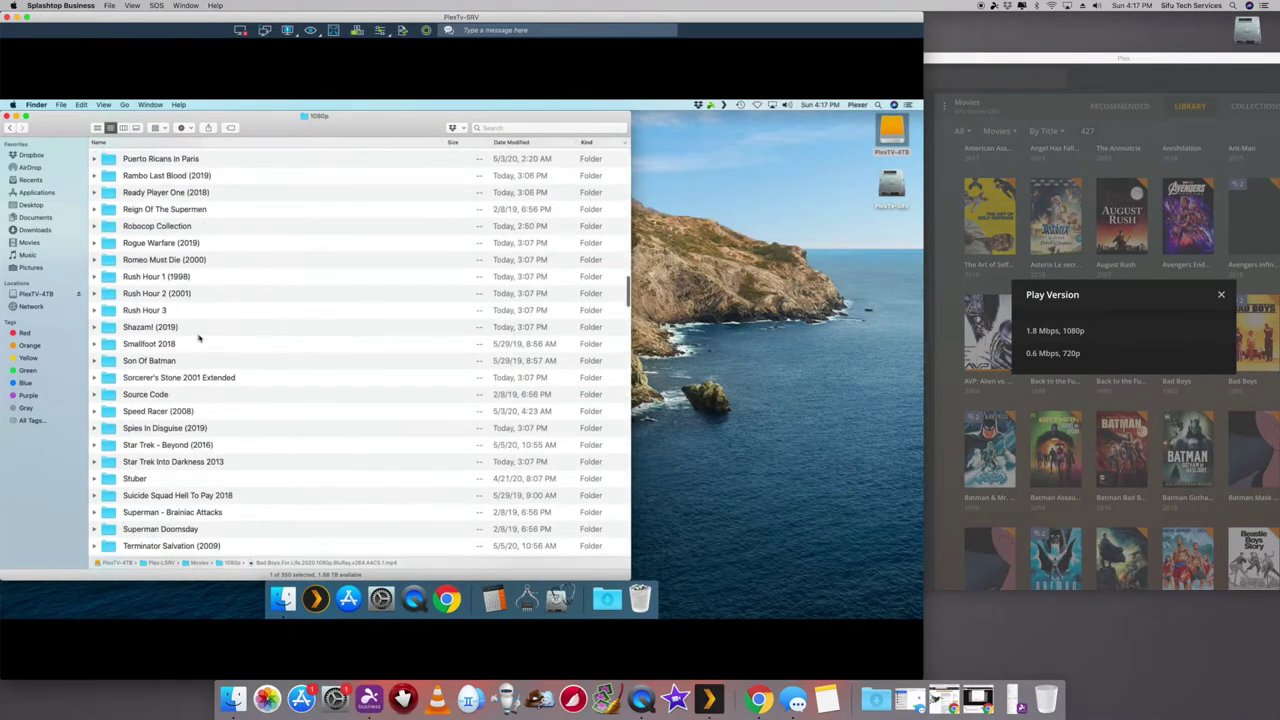
pyautogui.scroll(15, 198, 337)
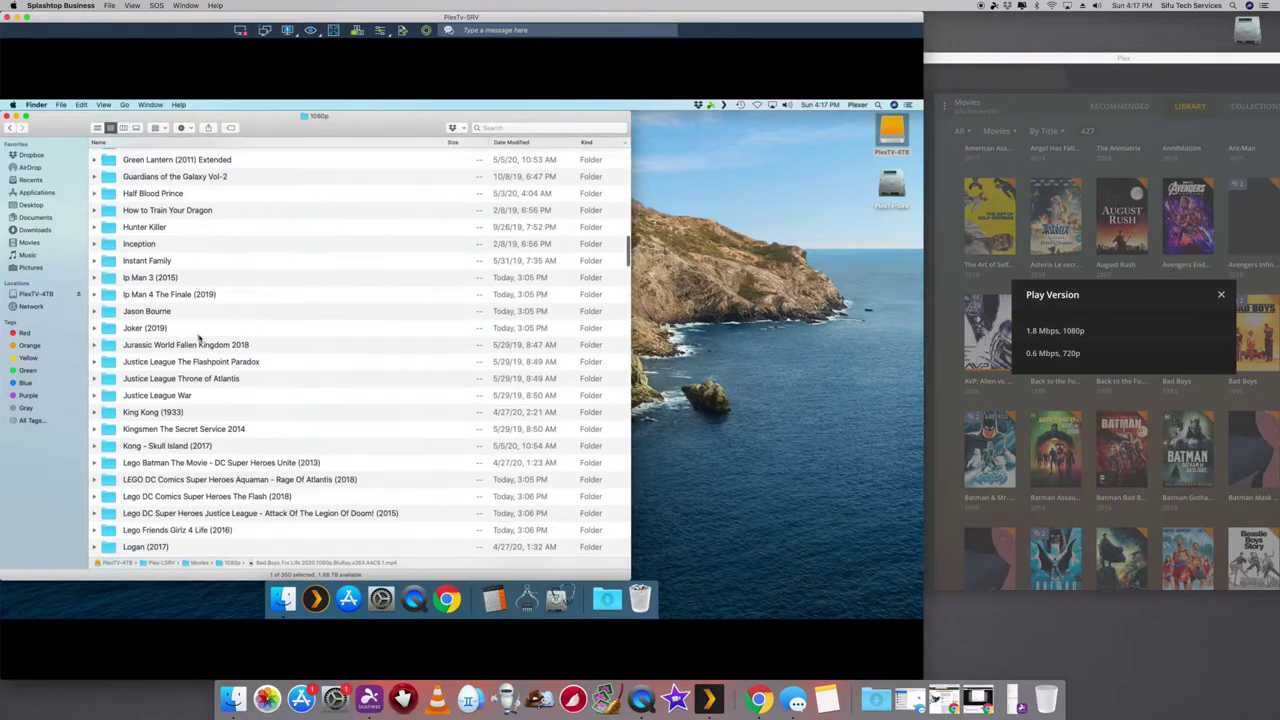
pyautogui.scroll(8, 198, 337)
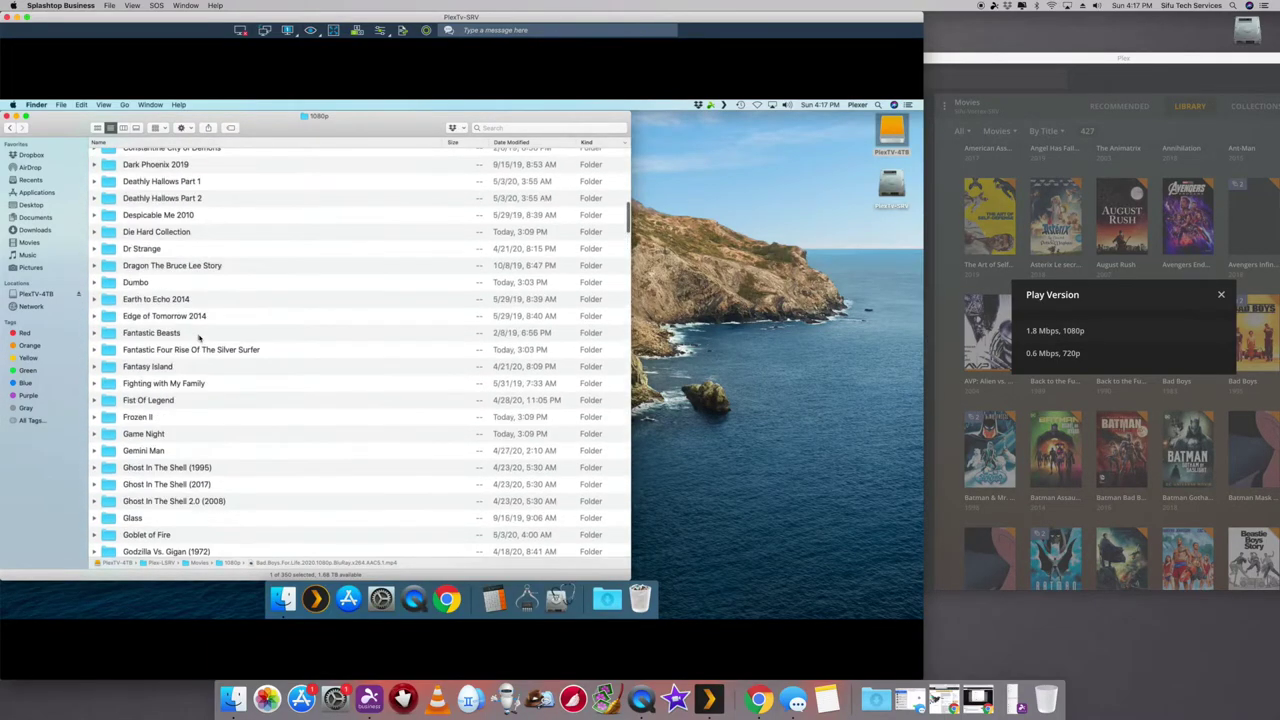
pyautogui.scroll(6, 198, 337)
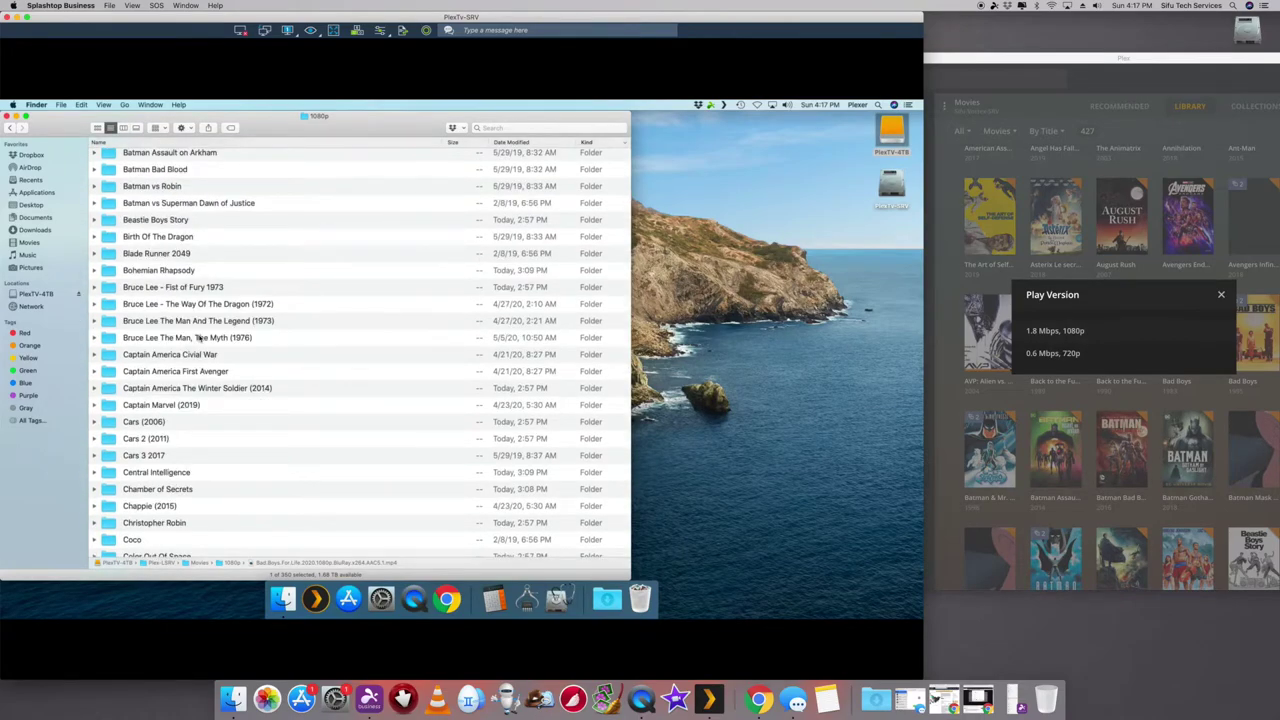
pyautogui.scroll(3, 198, 337)
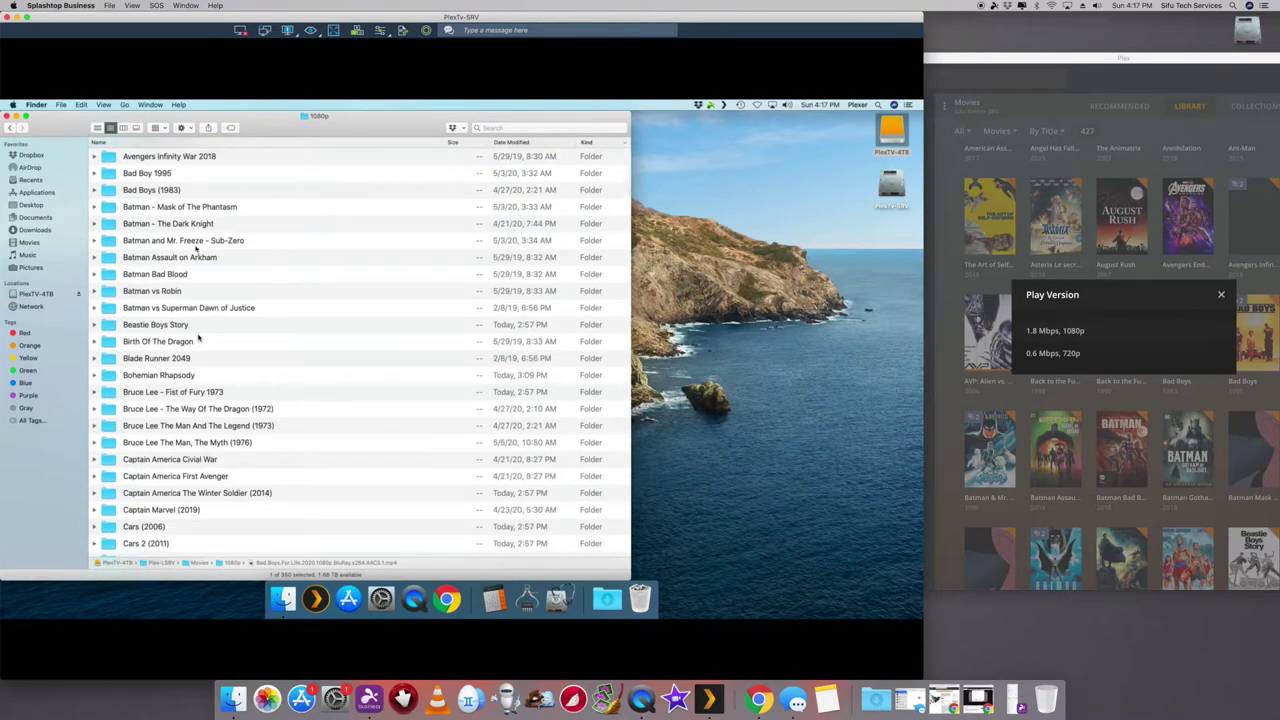
pyautogui.click(172, 192)
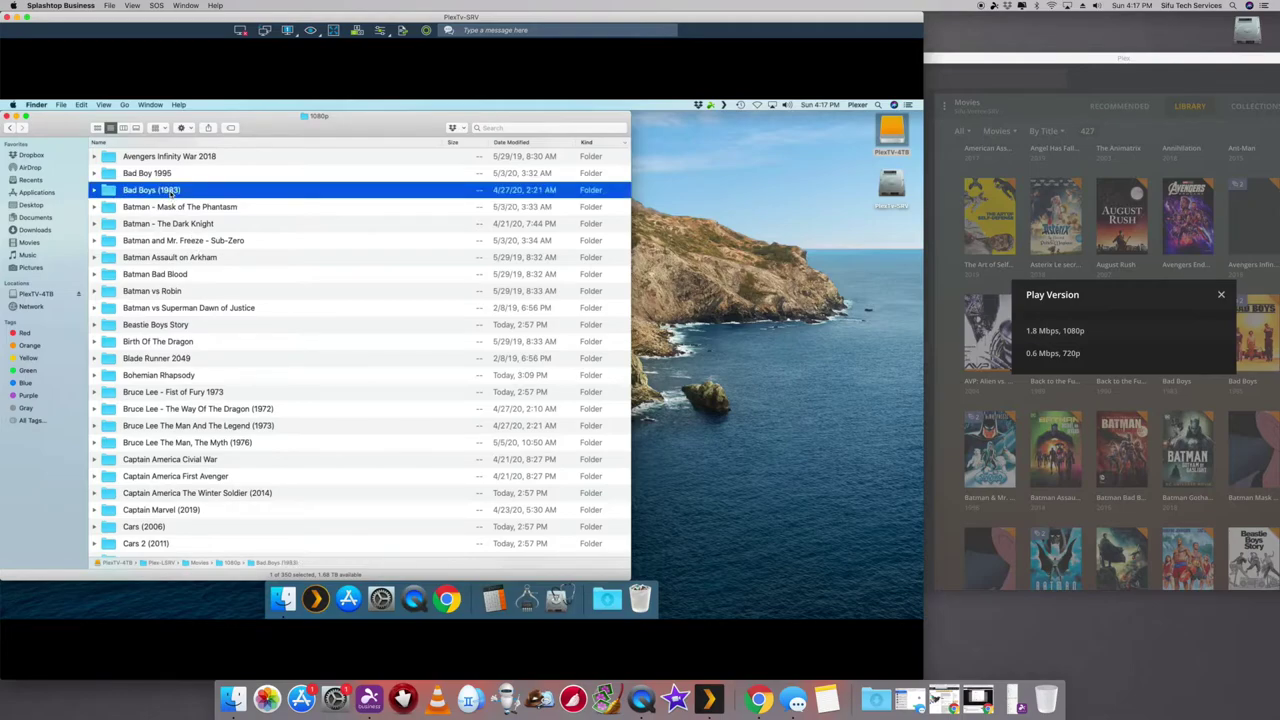
pyautogui.click(94, 189)
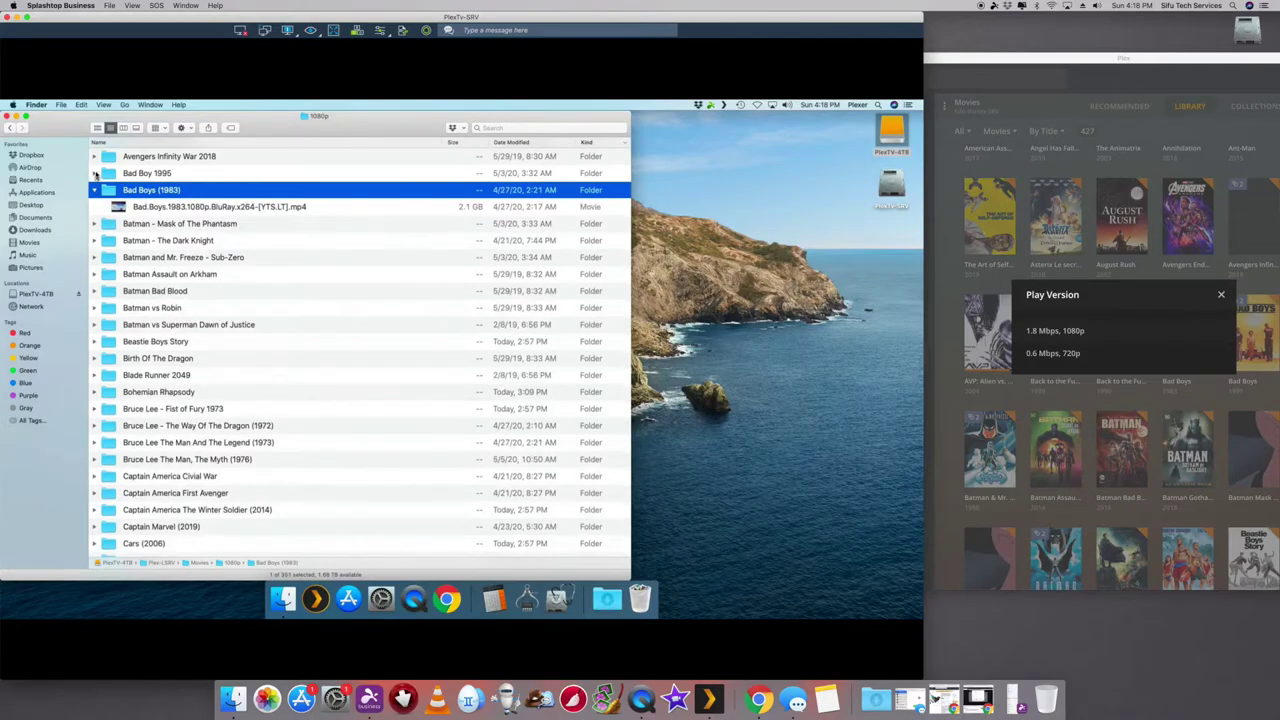
pyautogui.click(95, 174)
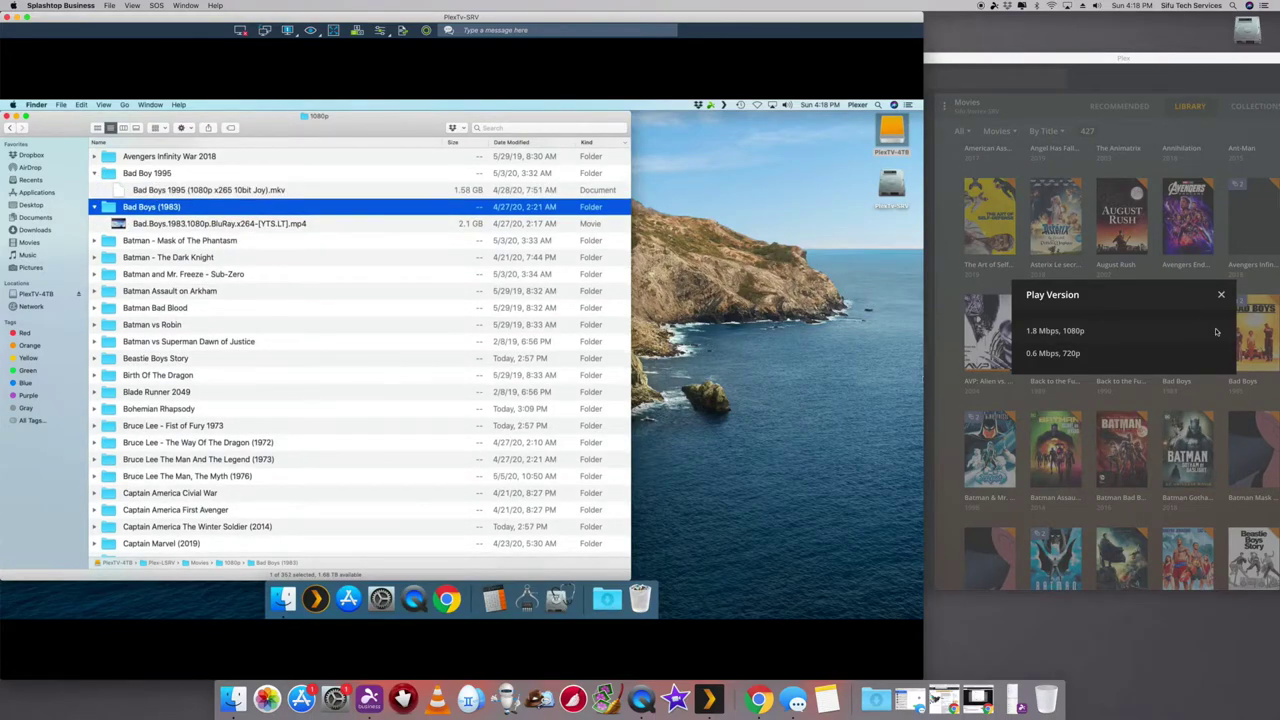
# - Close the Play Version list in Plex and move the Plex window back left so the whole movie grid shows
pyautogui.click(1221, 297)
pyautogui.click(1221, 297)
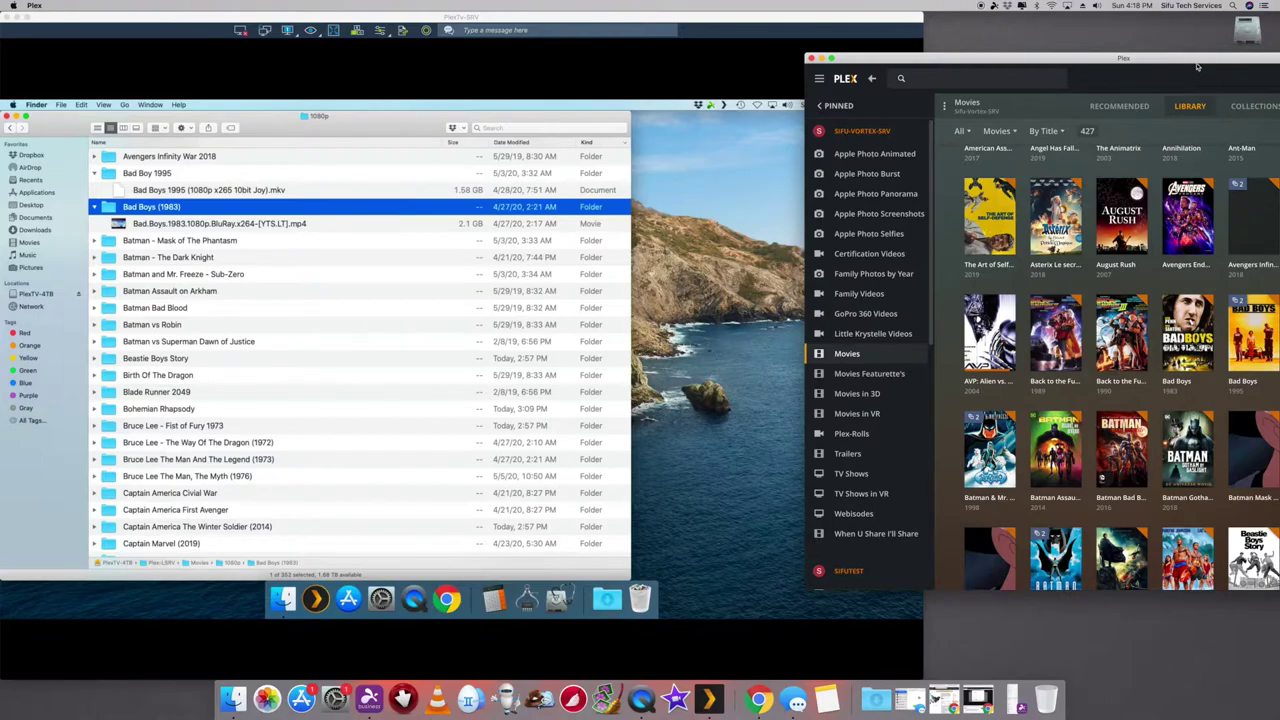
pyautogui.moveTo(1197, 62); pyautogui.dragTo(1050, 63)
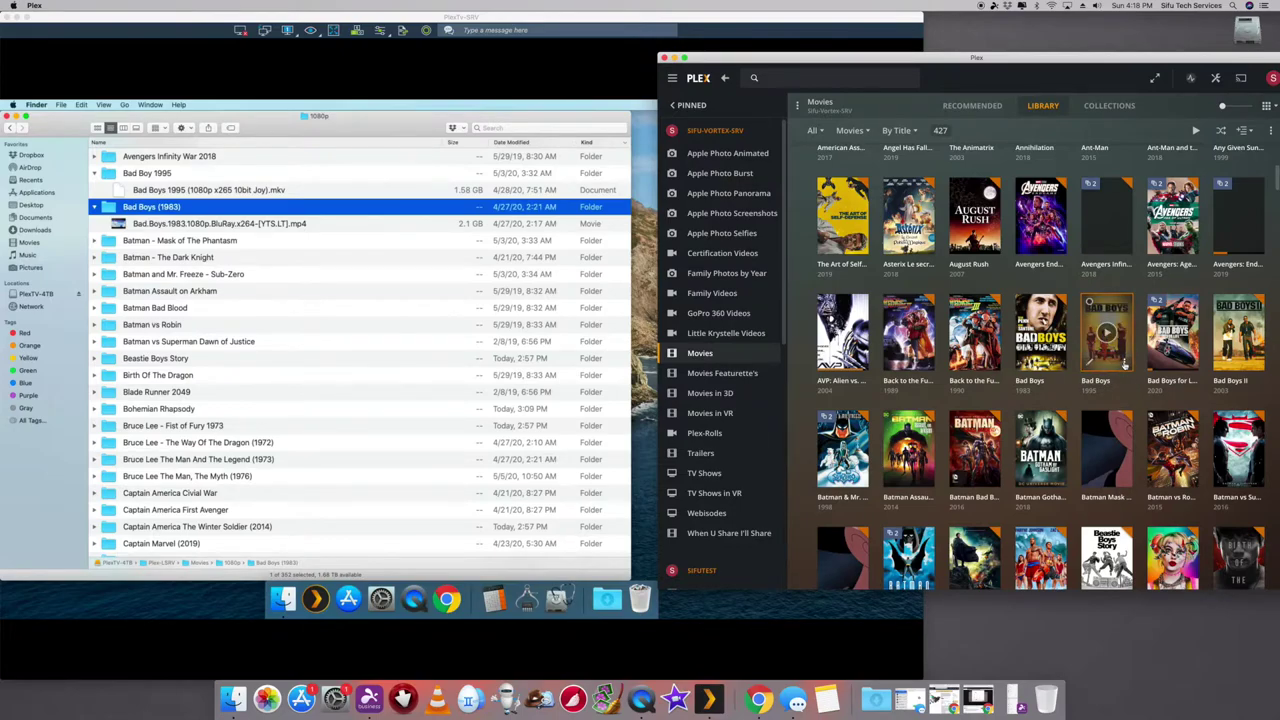
# - Split apart the 1995 Bad Boys movie in the Plex Movies library and confirm the split
pyautogui.click(1125, 364)
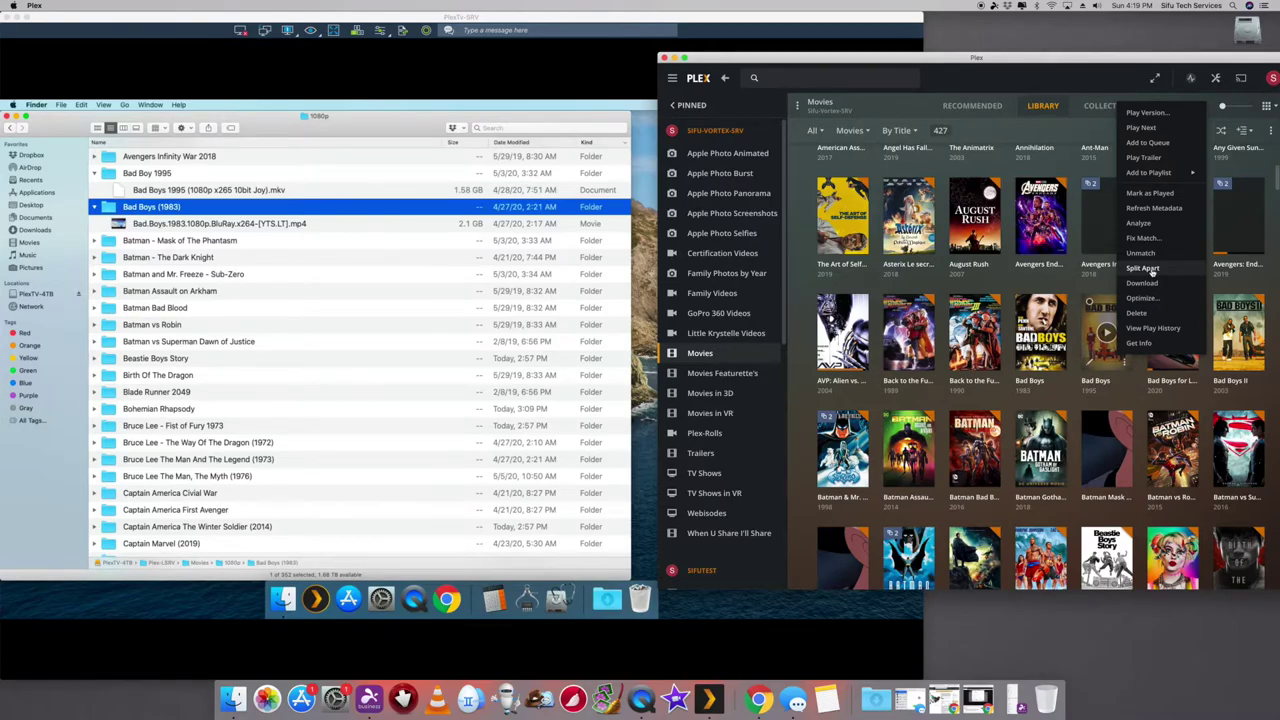
pyautogui.click(1143, 268)
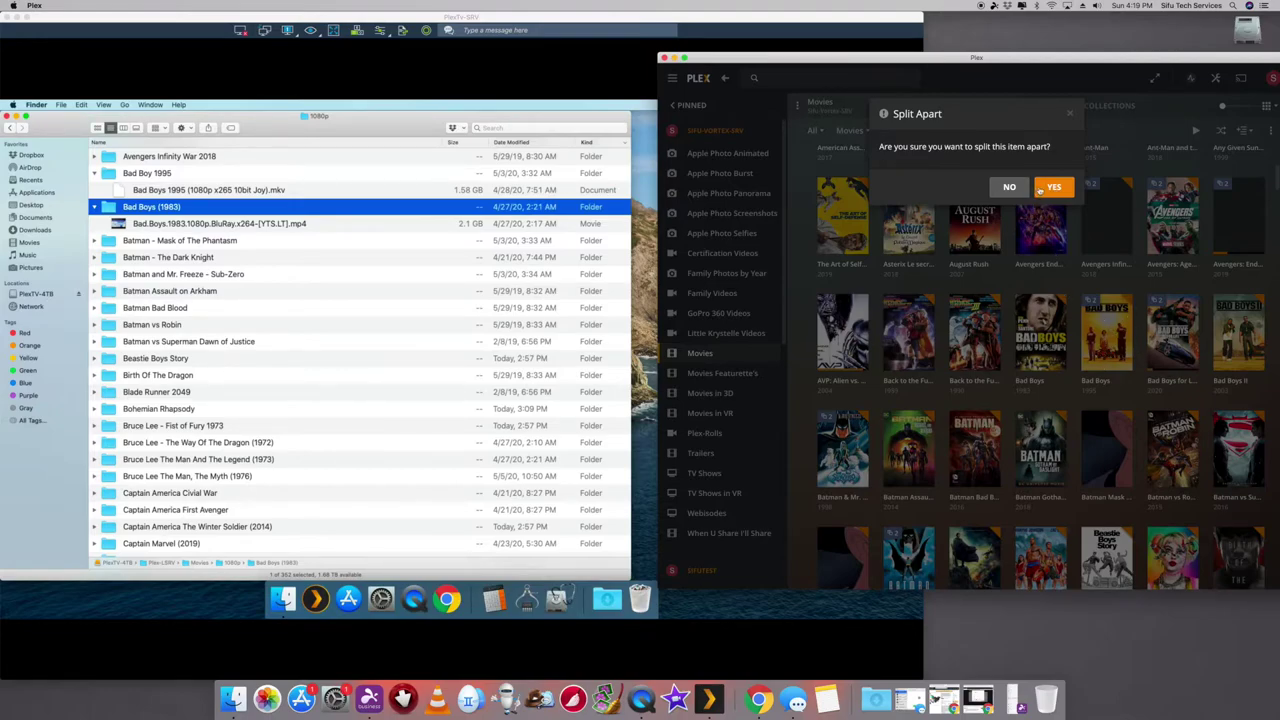
pyautogui.click(1045, 189)
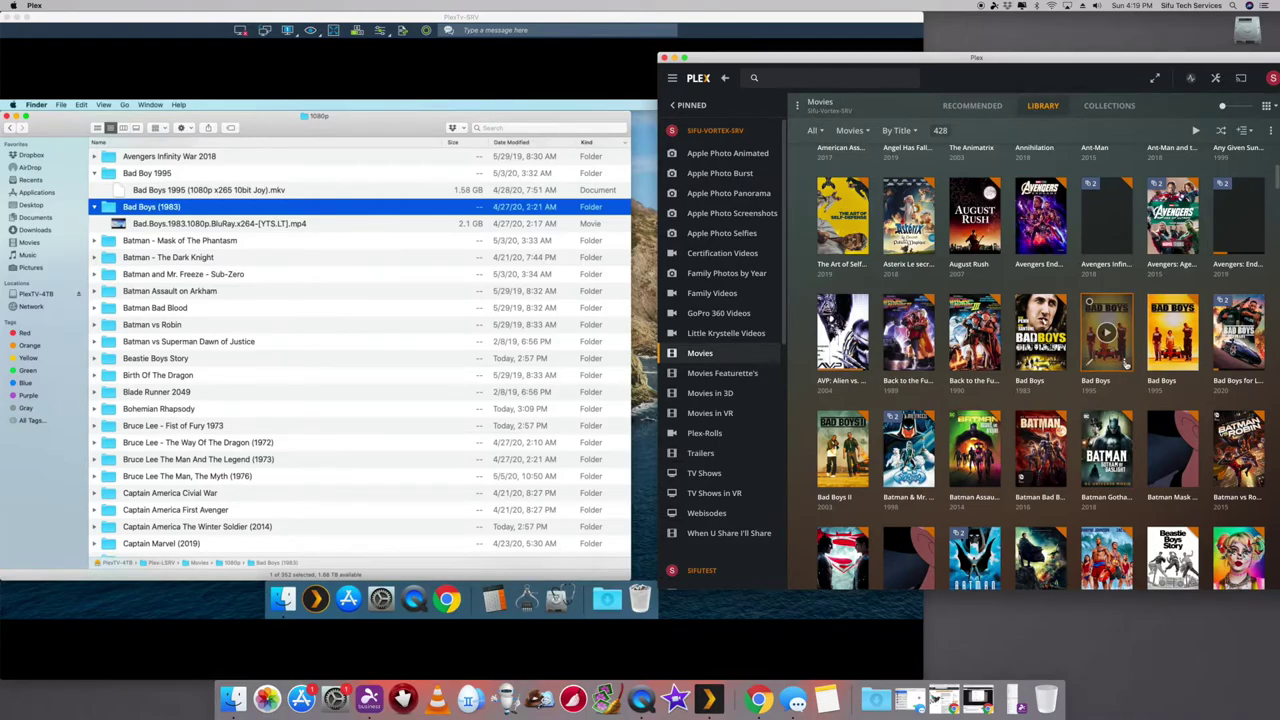
# - View the media info of the first 1995 Bad Boys entry, compare its file path with the server folder, check its video resolution, and close it
pyautogui.click(1125, 364)
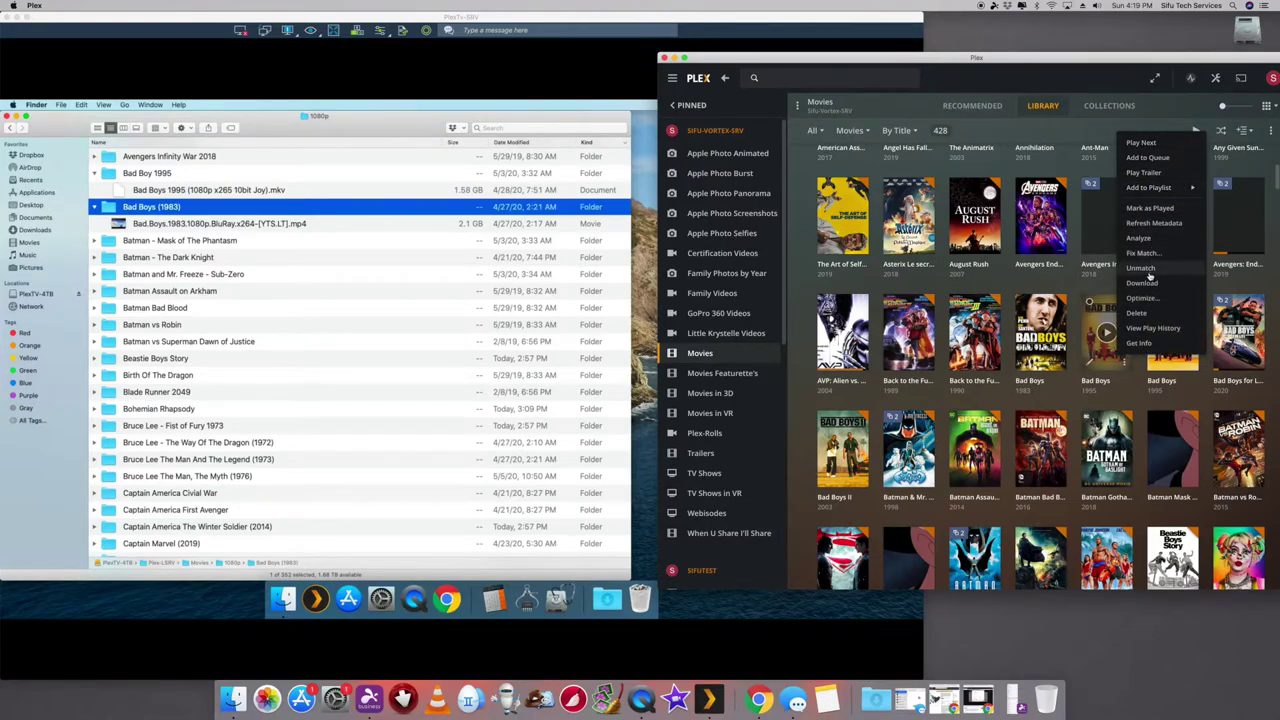
pyautogui.click(1140, 343)
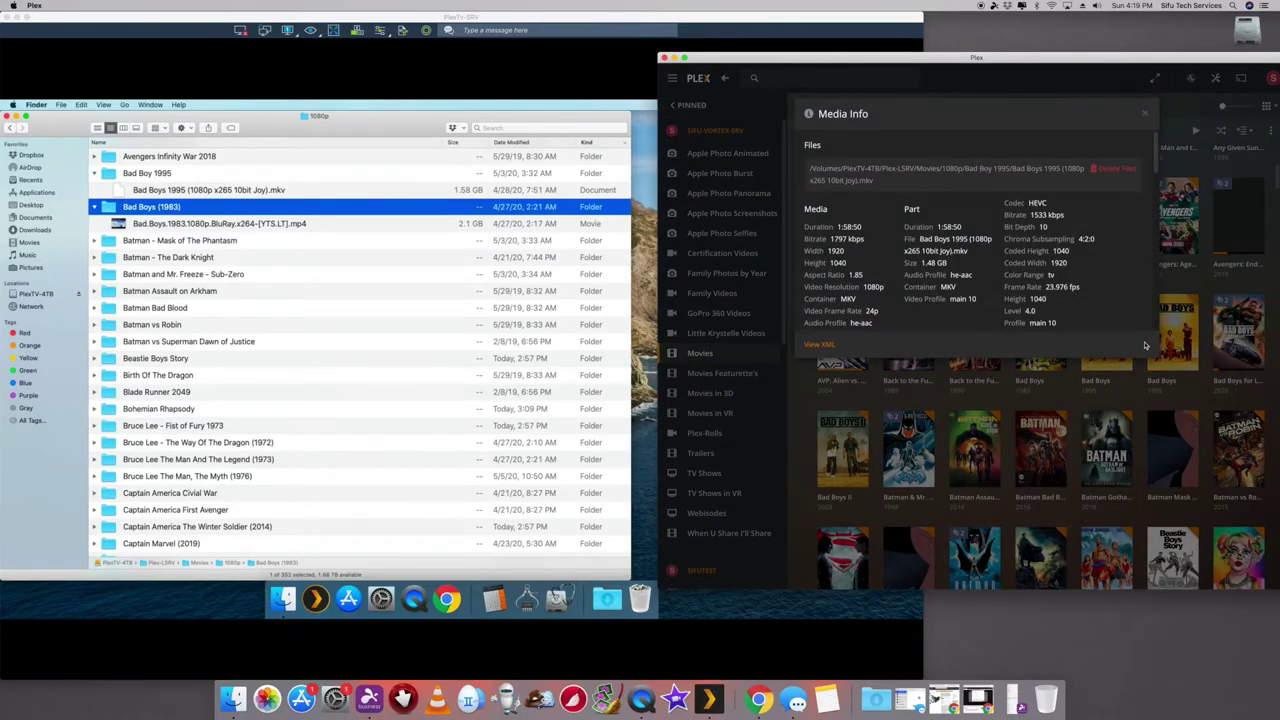
pyautogui.moveTo(816, 168); pyautogui.dragTo(1036, 170)
pyautogui.click(948, 170)
pyautogui.click(170, 180)
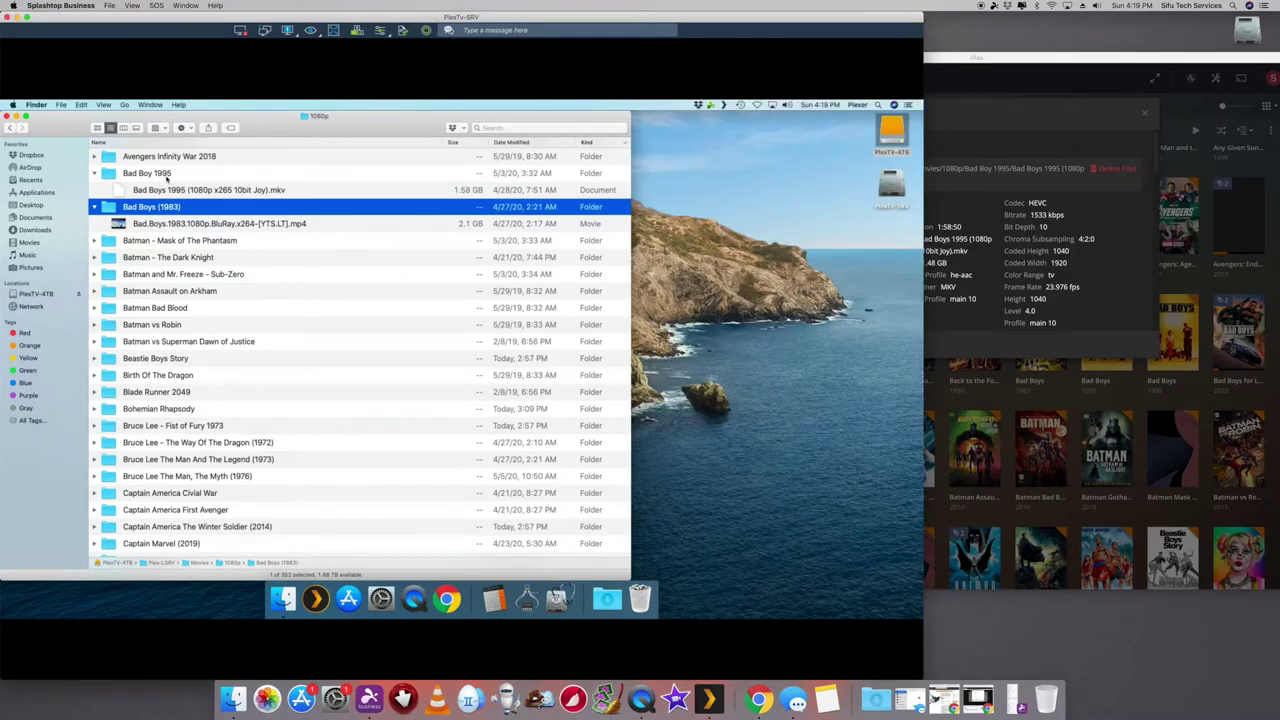
pyautogui.click(994, 110)
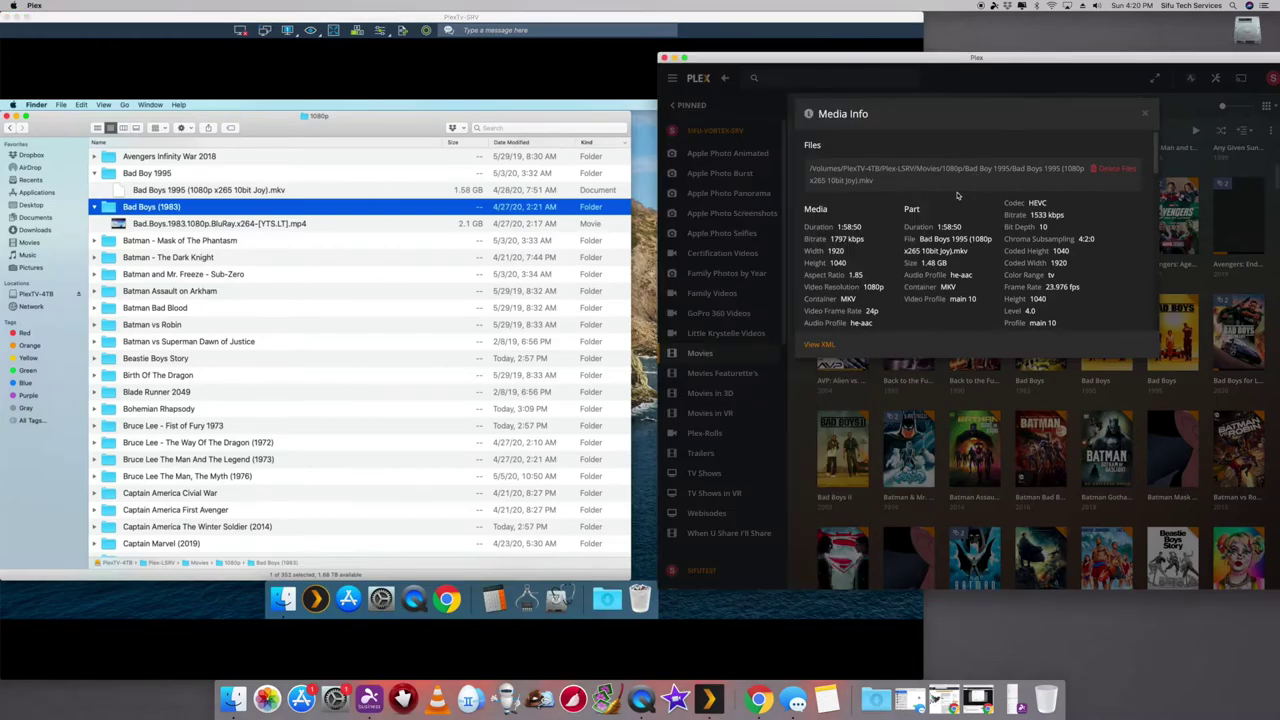
pyautogui.moveTo(890, 288); pyautogui.dragTo(810, 287)
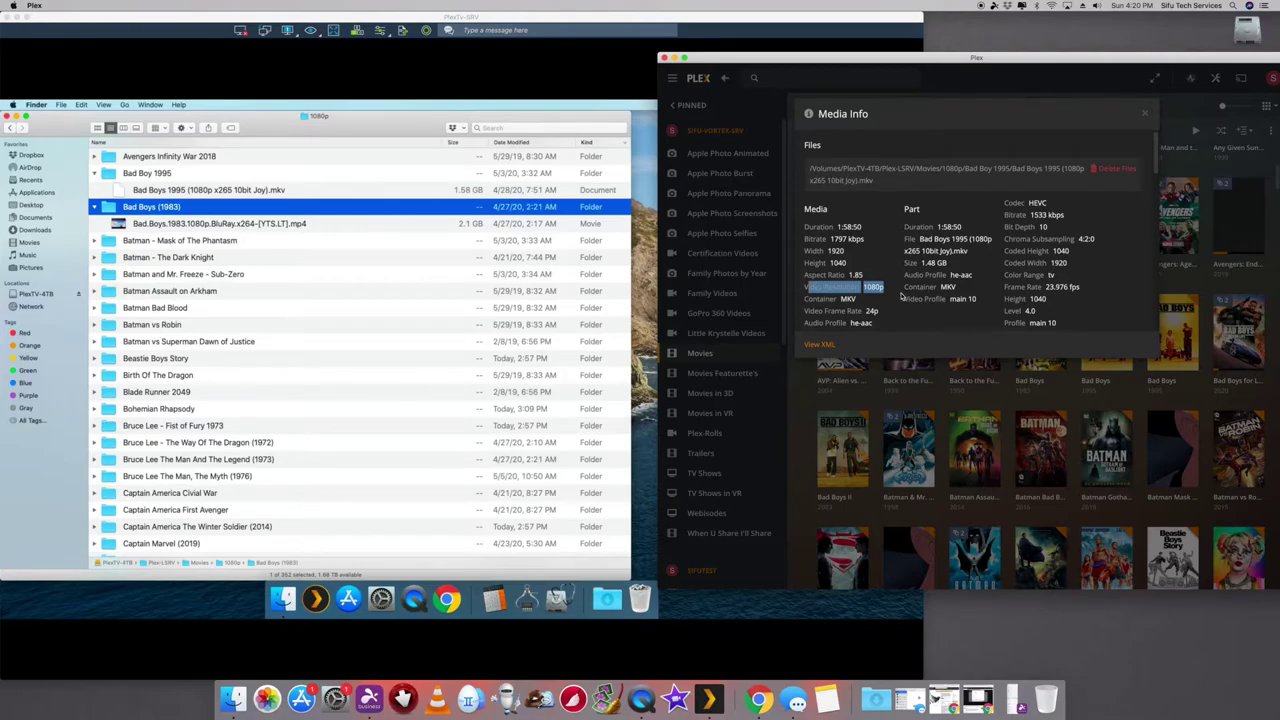
pyautogui.click(1146, 116)
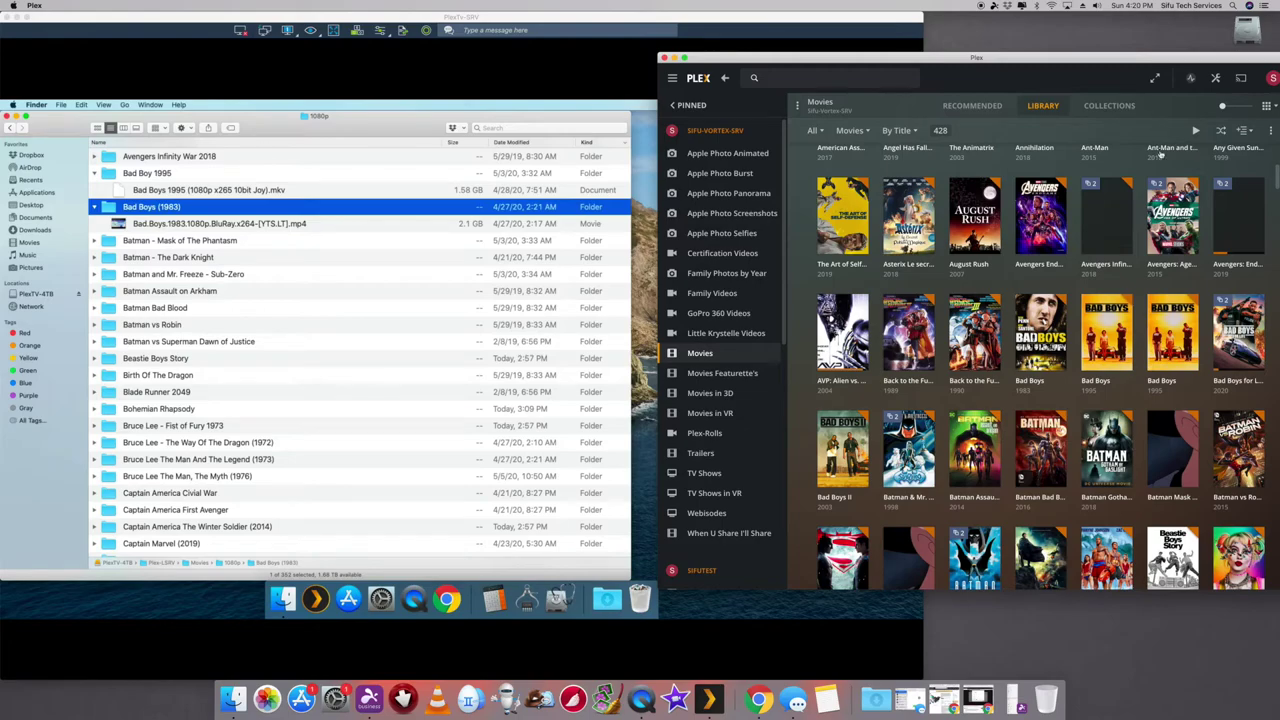
# - View the media info of the second 1995 Bad Boys entry and highlight the folder part of its file path
pyautogui.click(1192, 365)
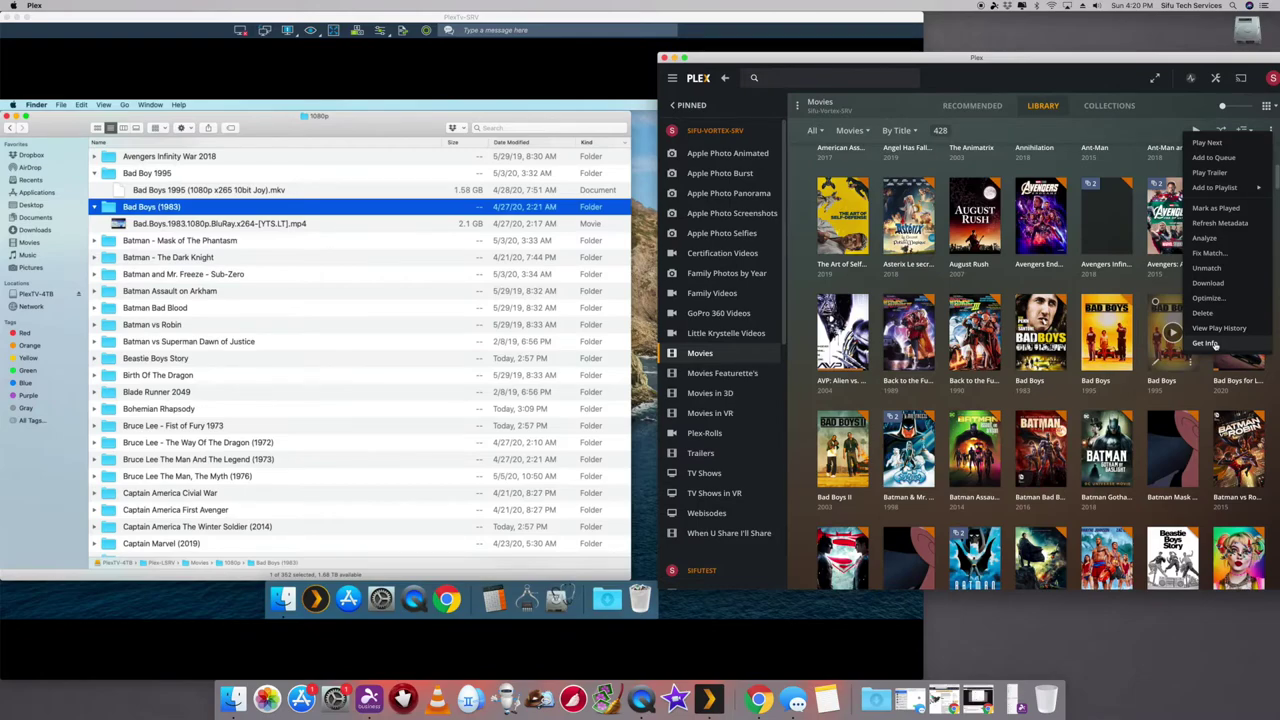
pyautogui.click(1215, 344)
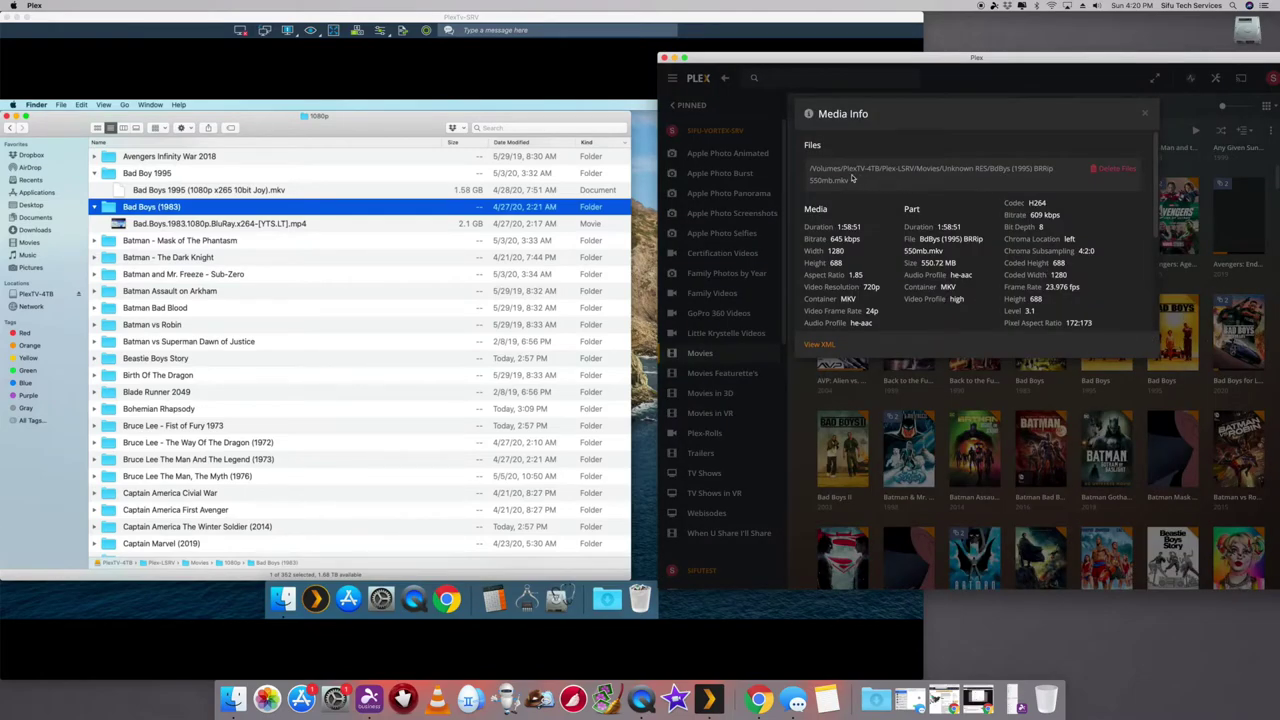
pyautogui.moveTo(821, 167); pyautogui.dragTo(1004, 166)
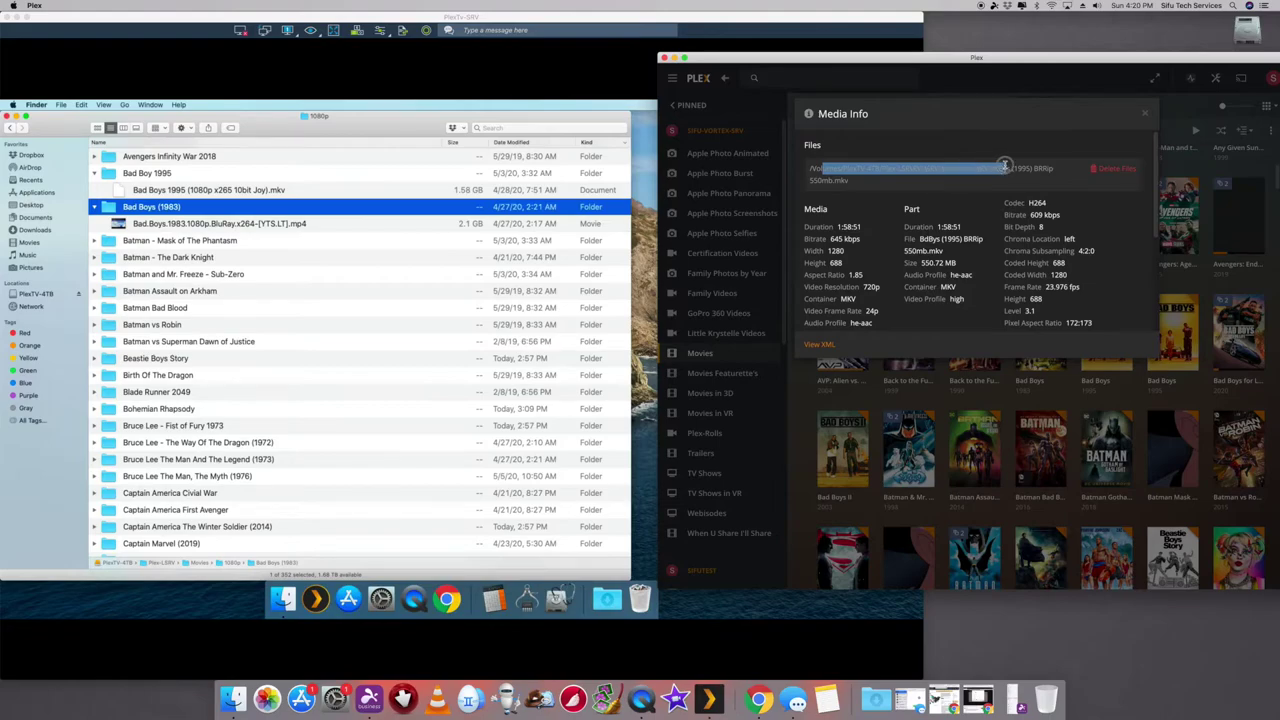
pyautogui.click(909, 168)
pyautogui.moveTo(852, 168); pyautogui.dragTo(988, 168)
pyautogui.click(957, 170)
# - Return to the server's Movies folder, expand Unknown RES, and select BdBys (1995) BRRip 550mb.mkv
pyautogui.click(50, 127)
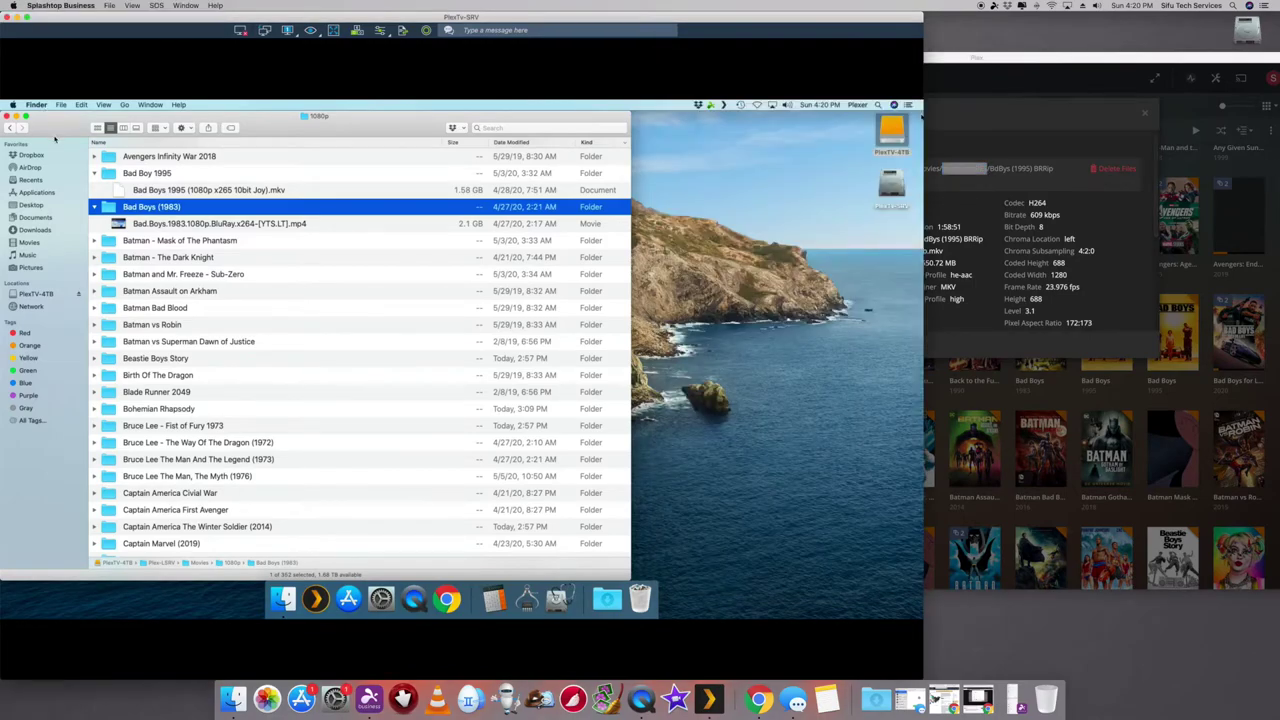
pyautogui.click(14, 129)
pyautogui.click(10, 129)
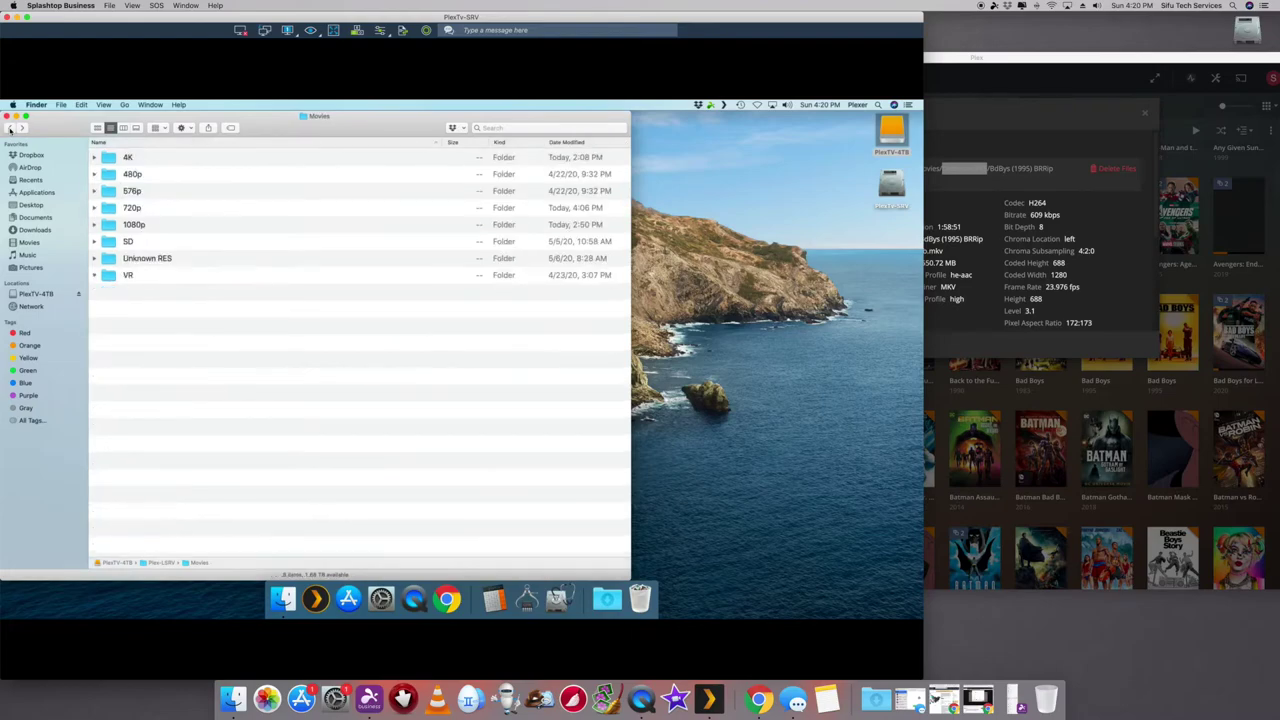
pyautogui.click(94, 260)
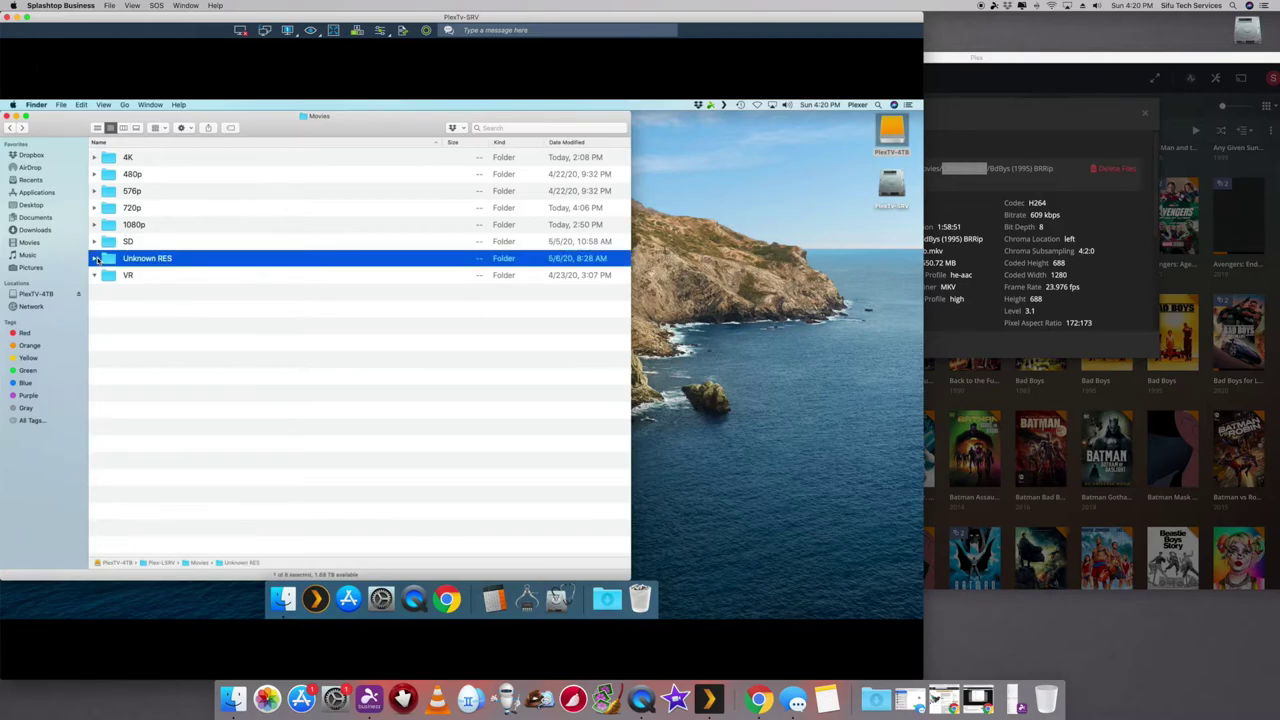
pyautogui.click(94, 260)
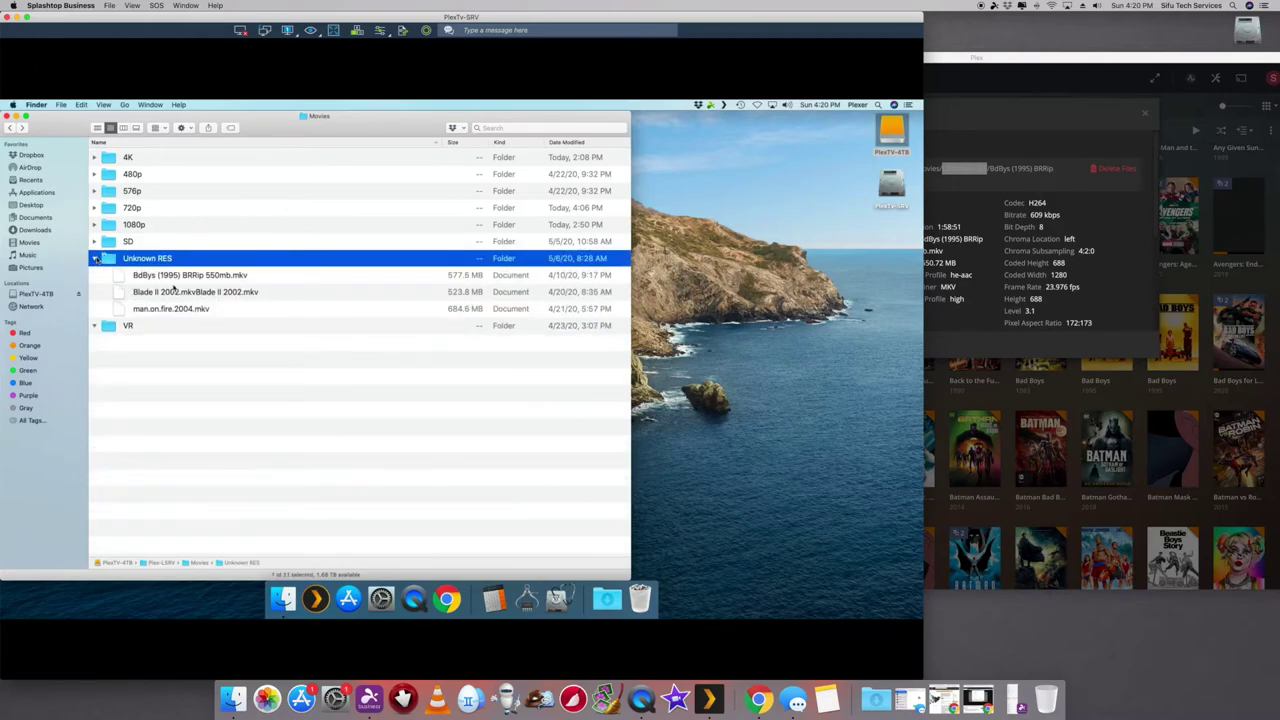
pyautogui.click(184, 277)
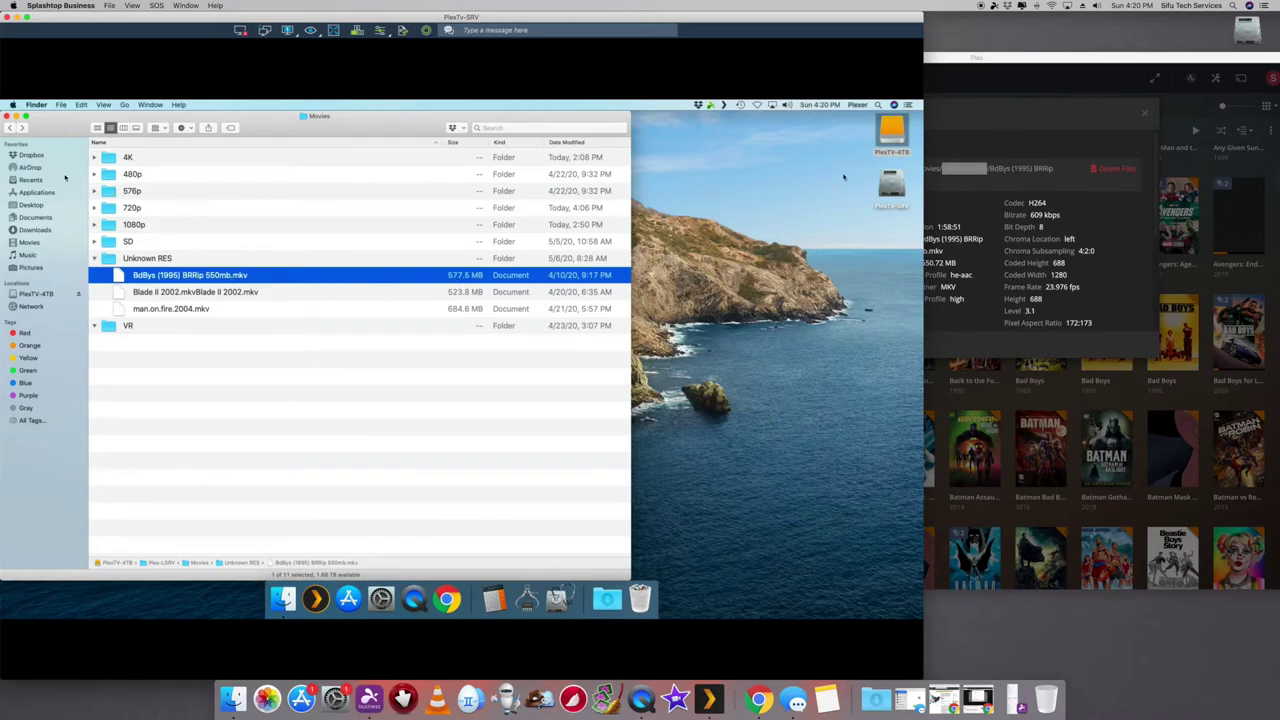
# - Check the size of Bad Boys 1995 (1080p x265 10bit Joy).mkv in the 1080p folder, and return to the Movies folder
pyautogui.click(110, 228)
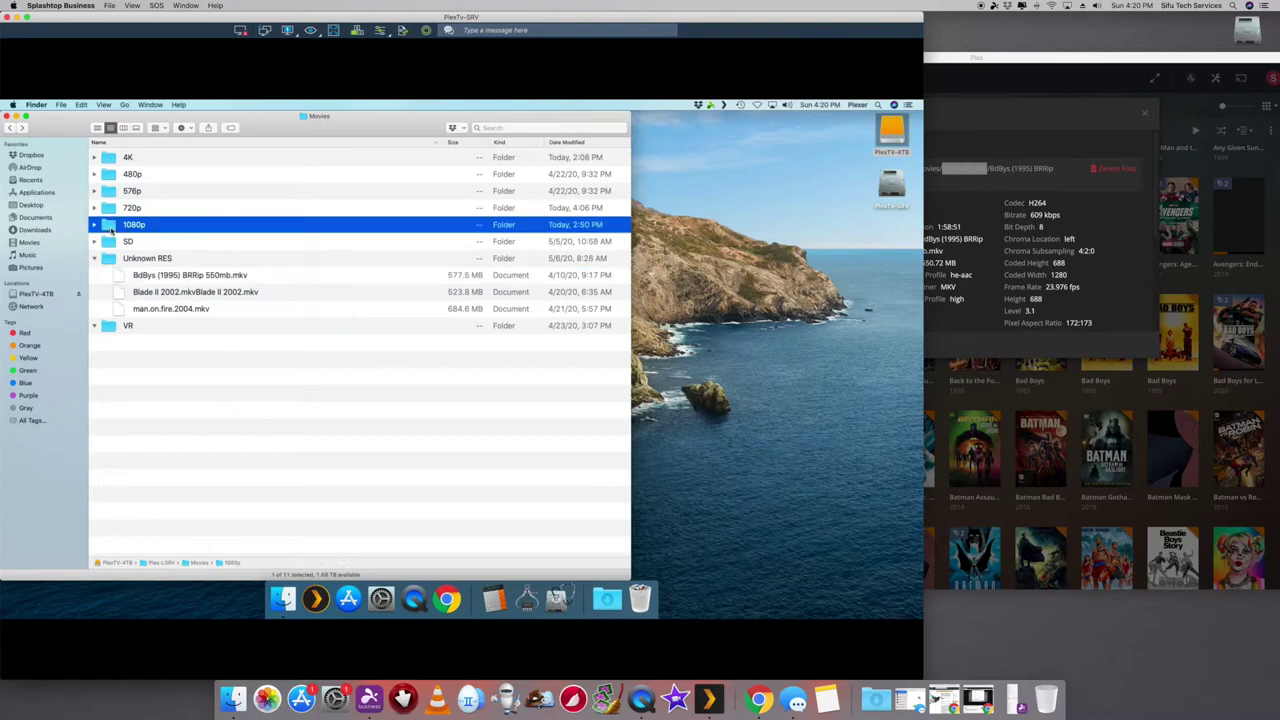
pyautogui.doubleClick(110, 228)
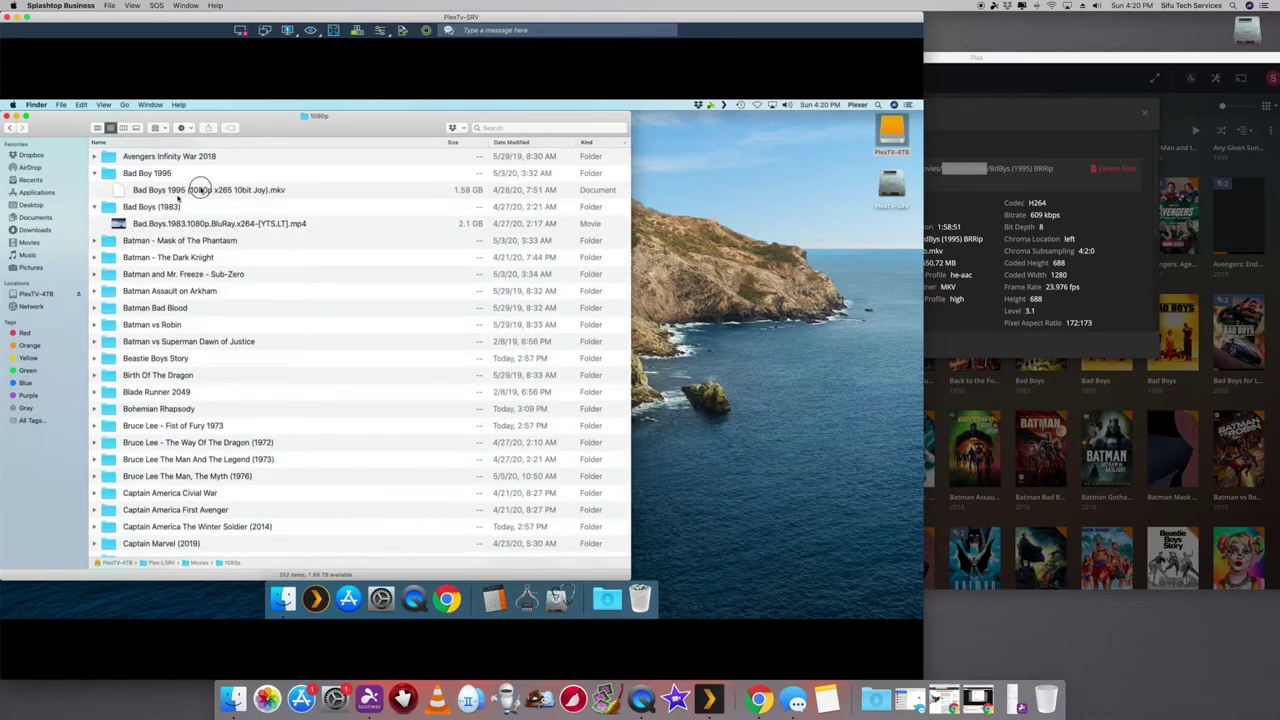
pyautogui.click(203, 190)
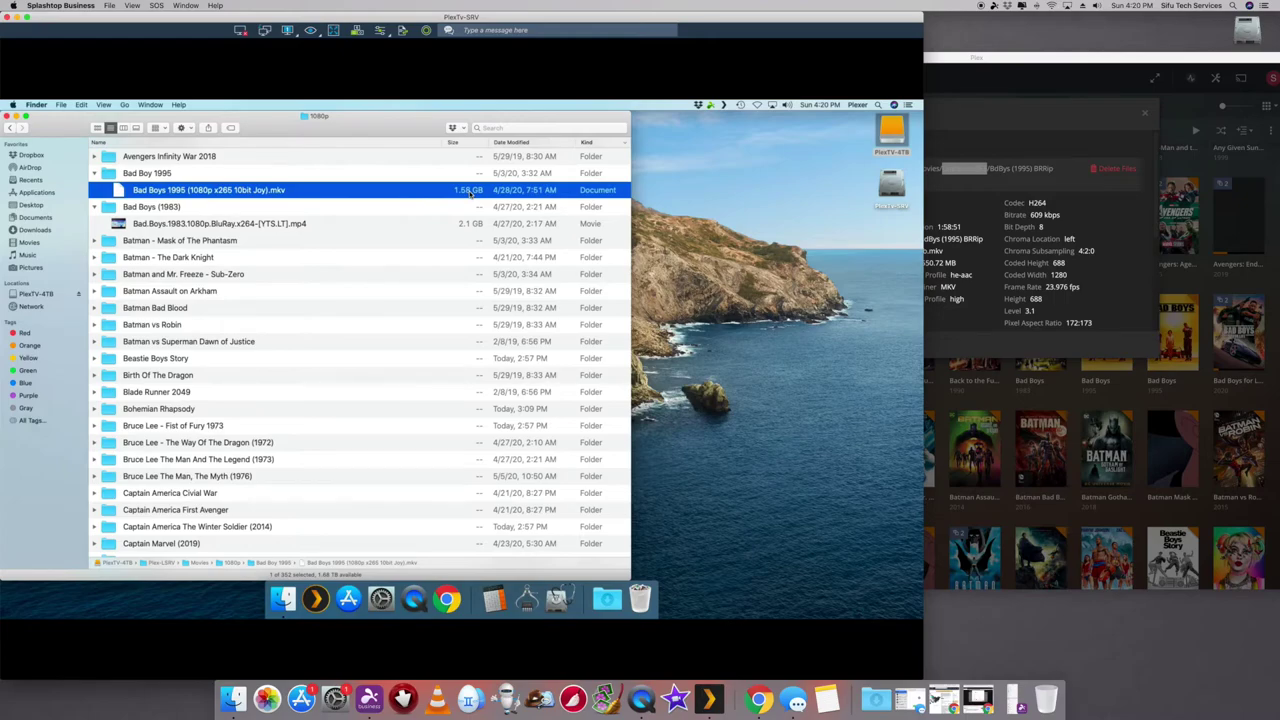
pyautogui.click(12, 128)
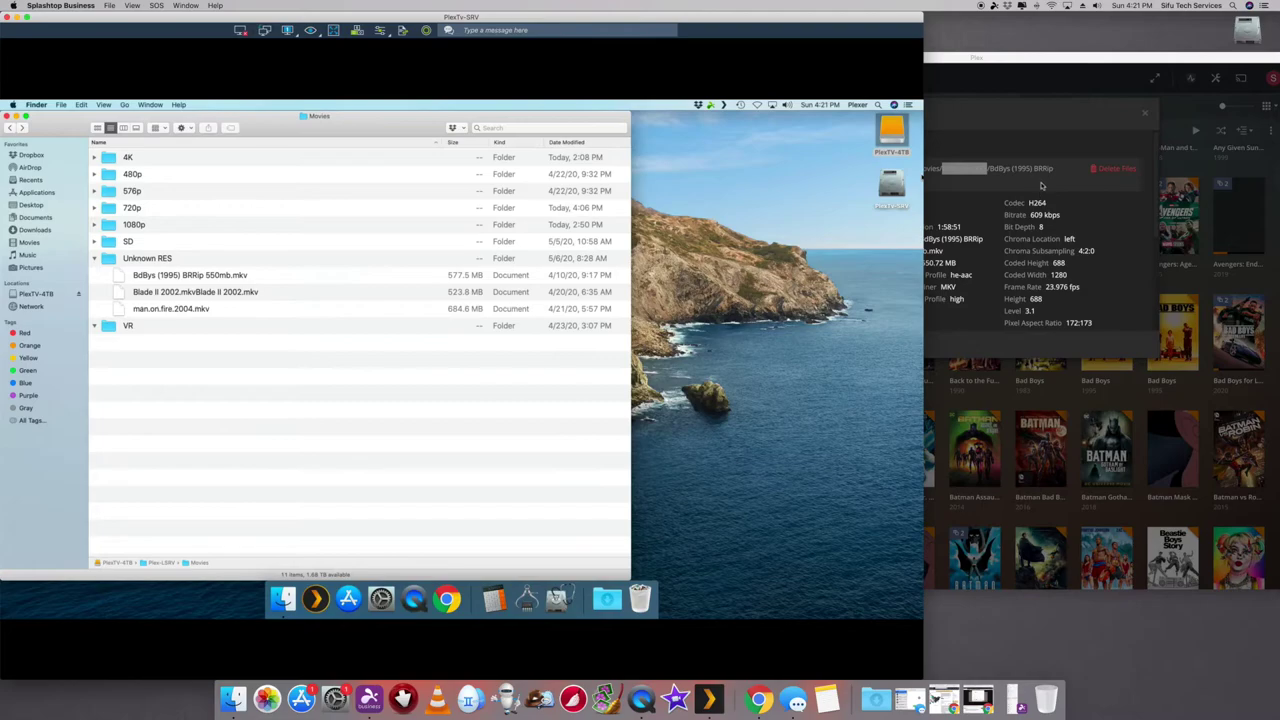
# - Delete BdBys (1995) BRRip 550mb.mkv through its Plex media info, narrowing the remote desktop window before confirming so both windows are visible
pyautogui.click(1043, 185)
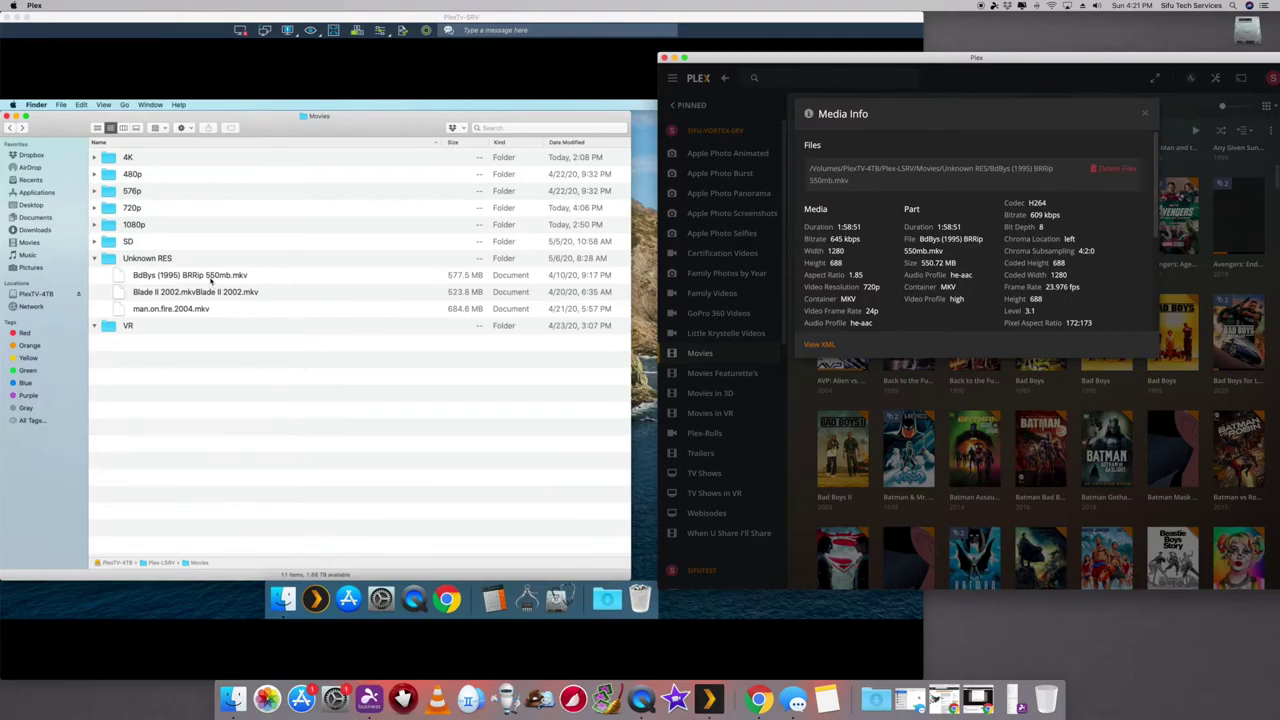
pyautogui.click(222, 375)
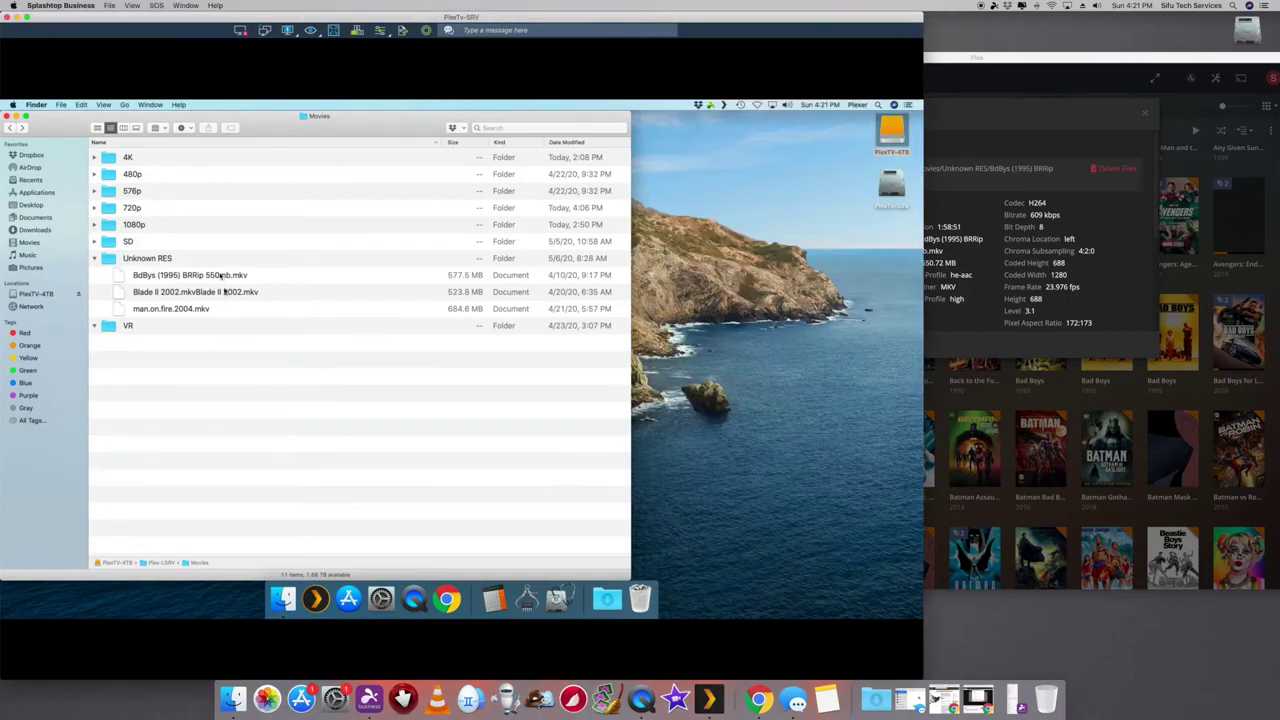
pyautogui.click(948, 72)
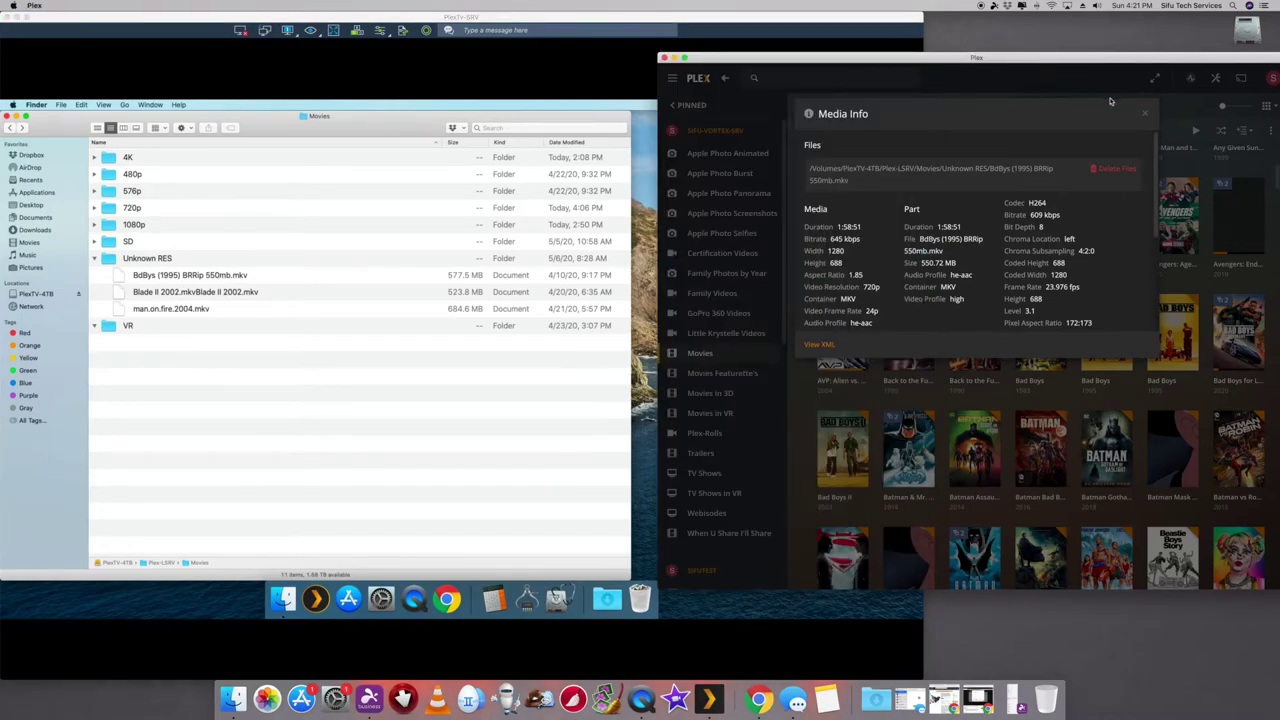
pyautogui.click(1114, 170)
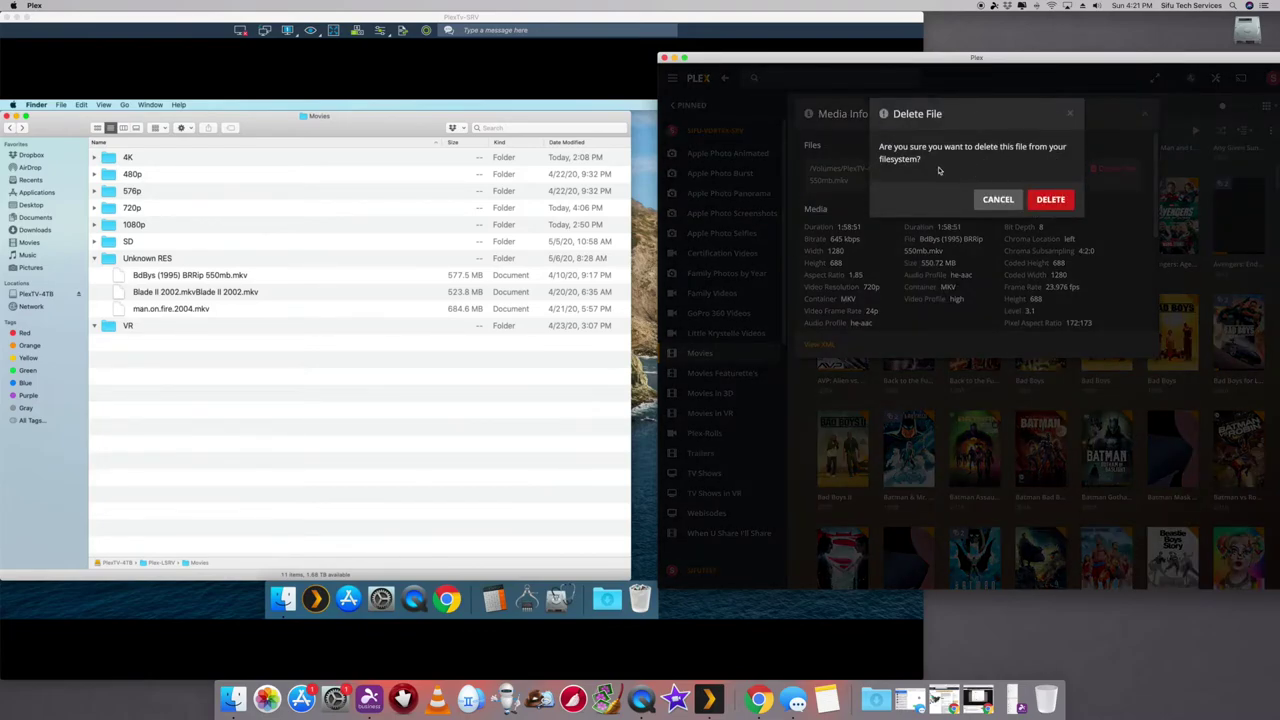
pyautogui.click(266, 386)
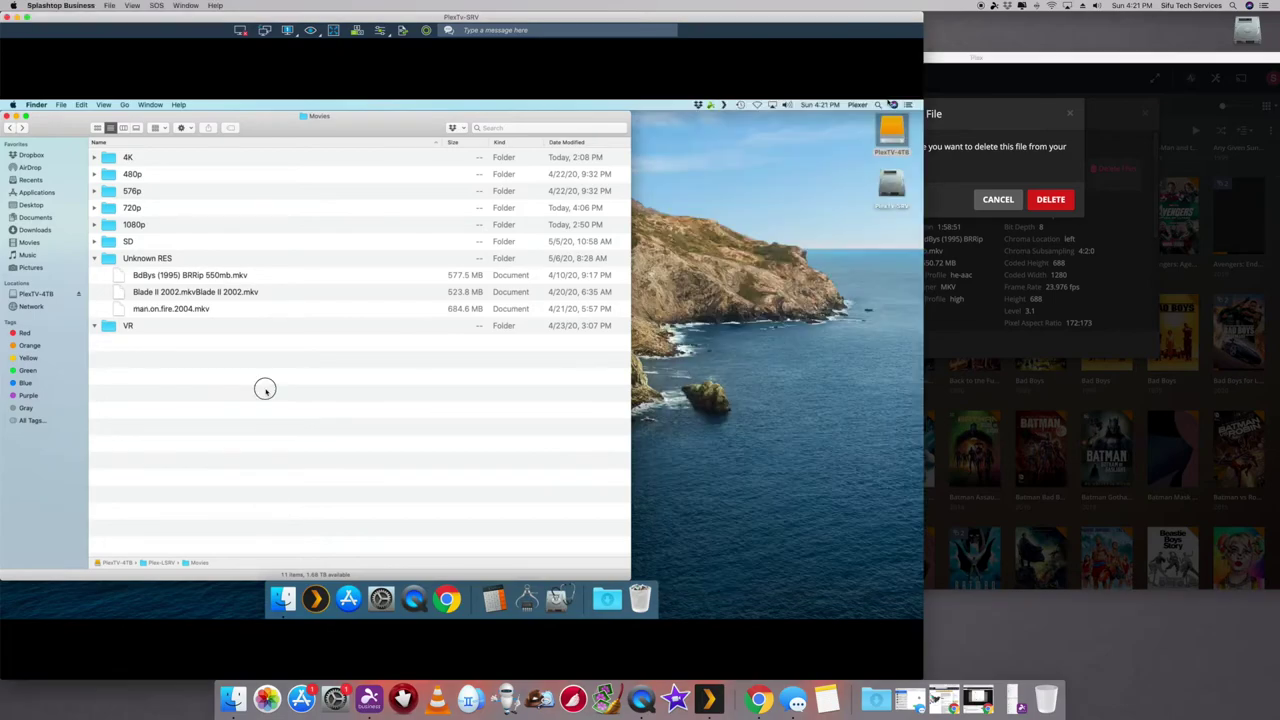
pyautogui.click(185, 278)
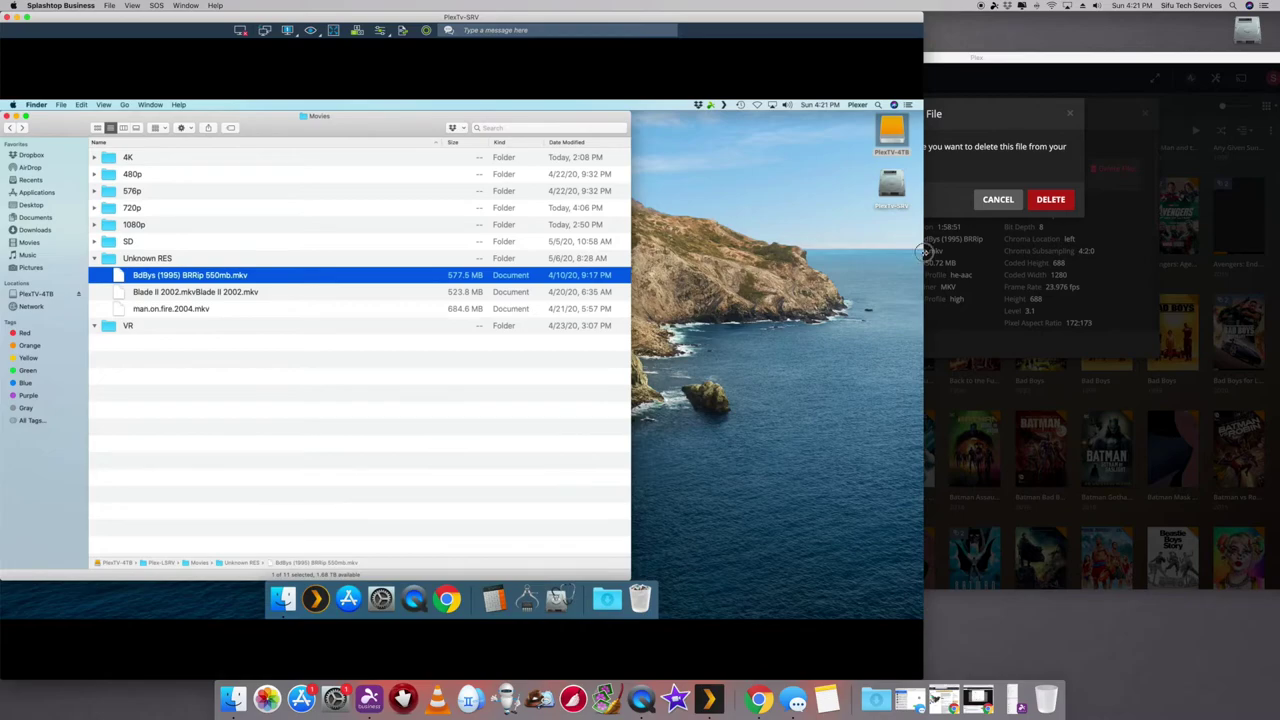
pyautogui.moveTo(923, 252); pyautogui.dragTo(714, 265)
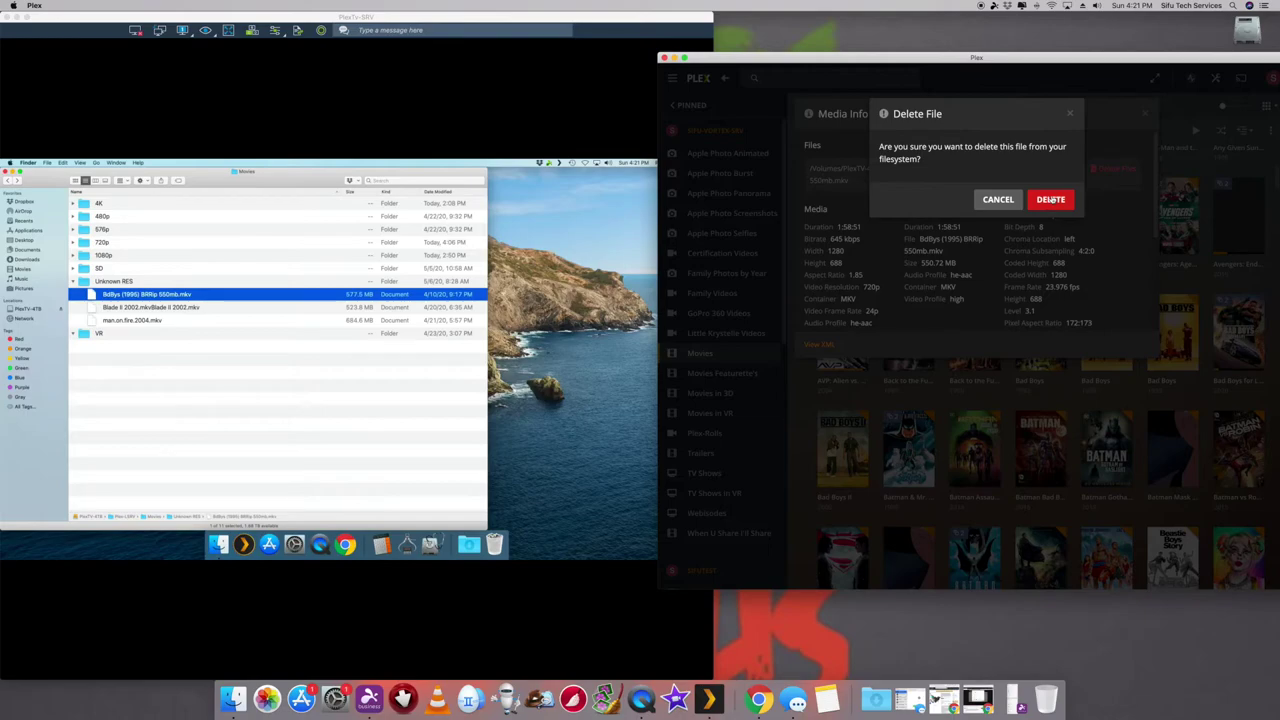
pyautogui.click(1050, 199)
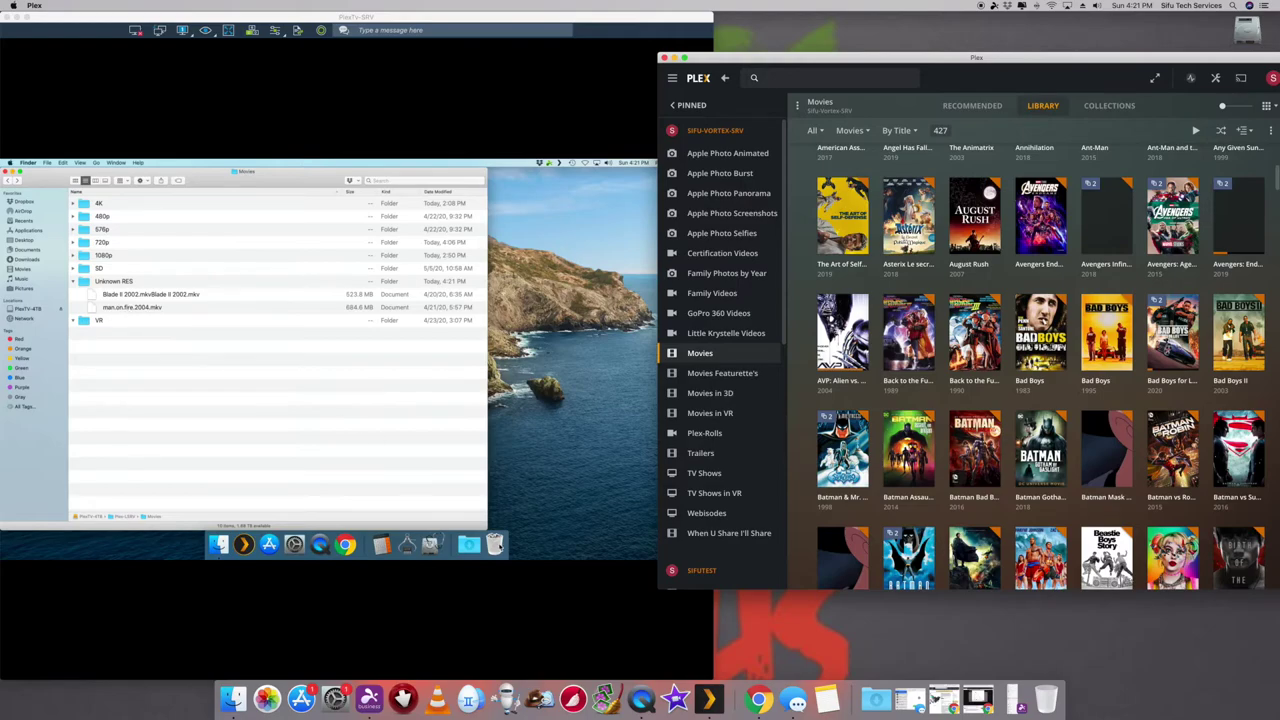
# - Look in the server's Trash for the deleted BdBys file, select it, and close the Trash window
pyautogui.press('super+Tab')
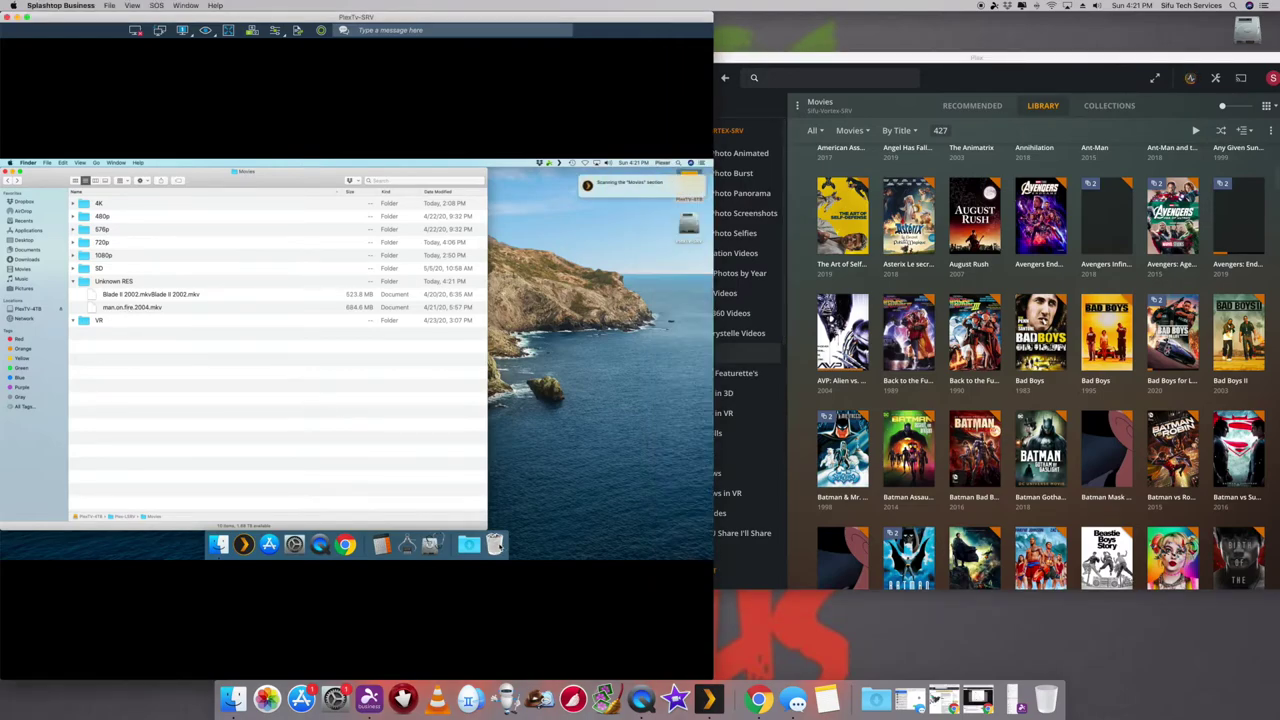
pyautogui.click(494, 544)
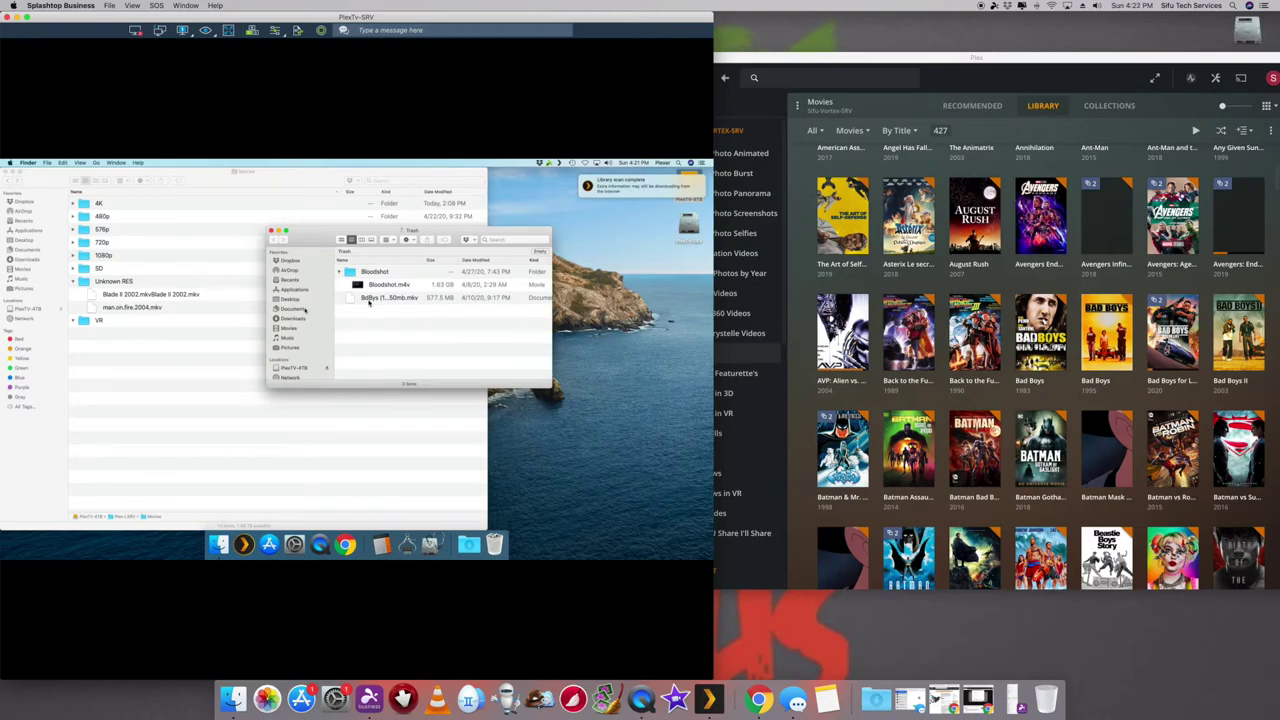
pyautogui.click(381, 298)
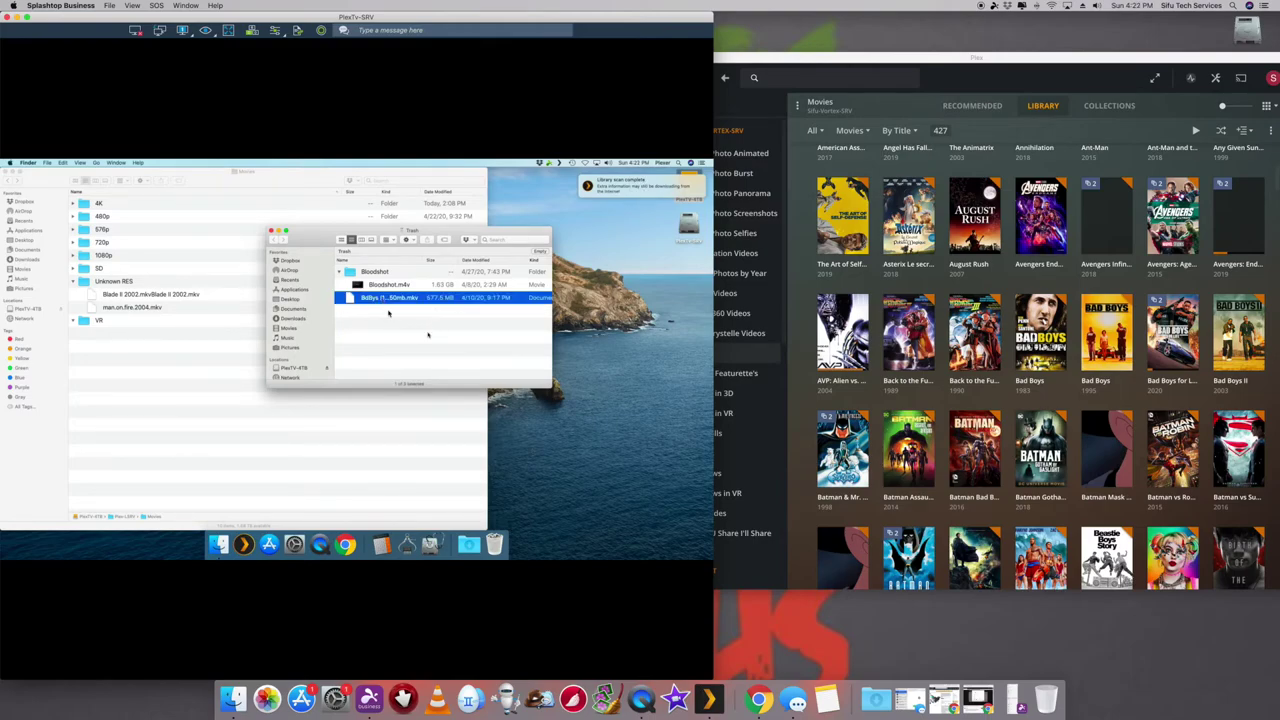
pyautogui.click(272, 231)
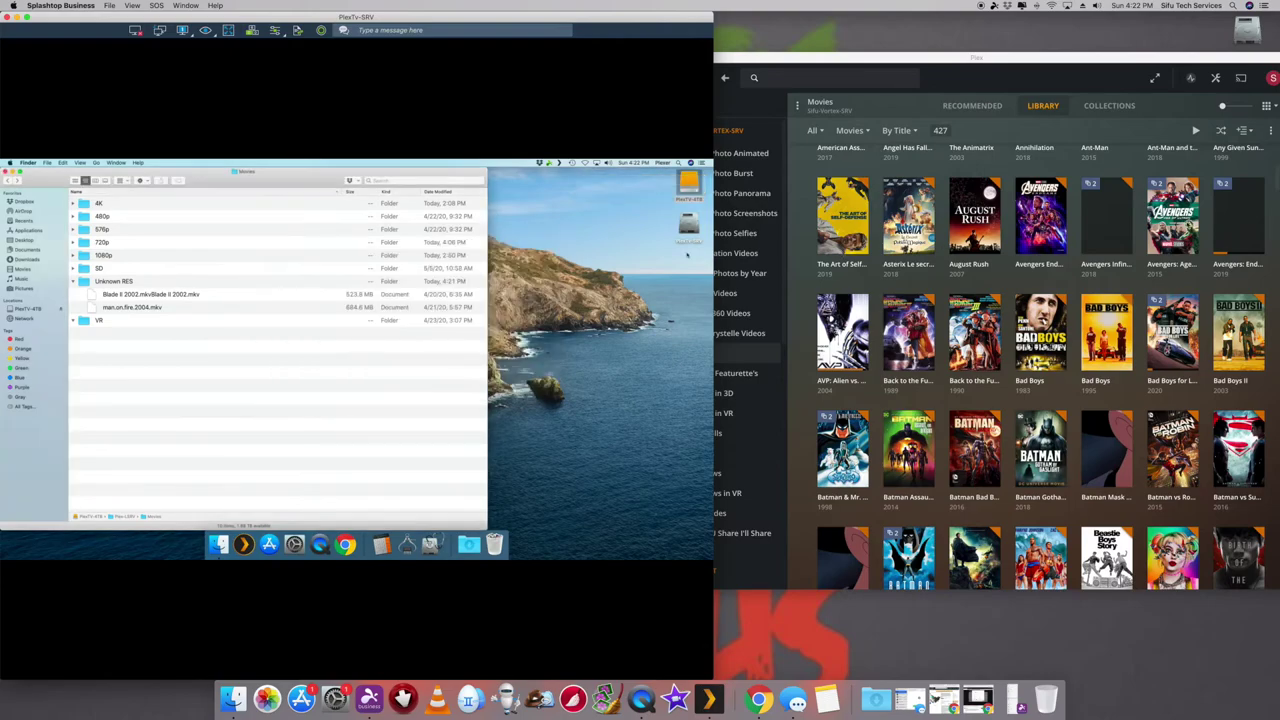
# - Check the available actions for the remaining 1995 Bad Boys entry in Plex and dismiss them
pyautogui.click(1126, 75)
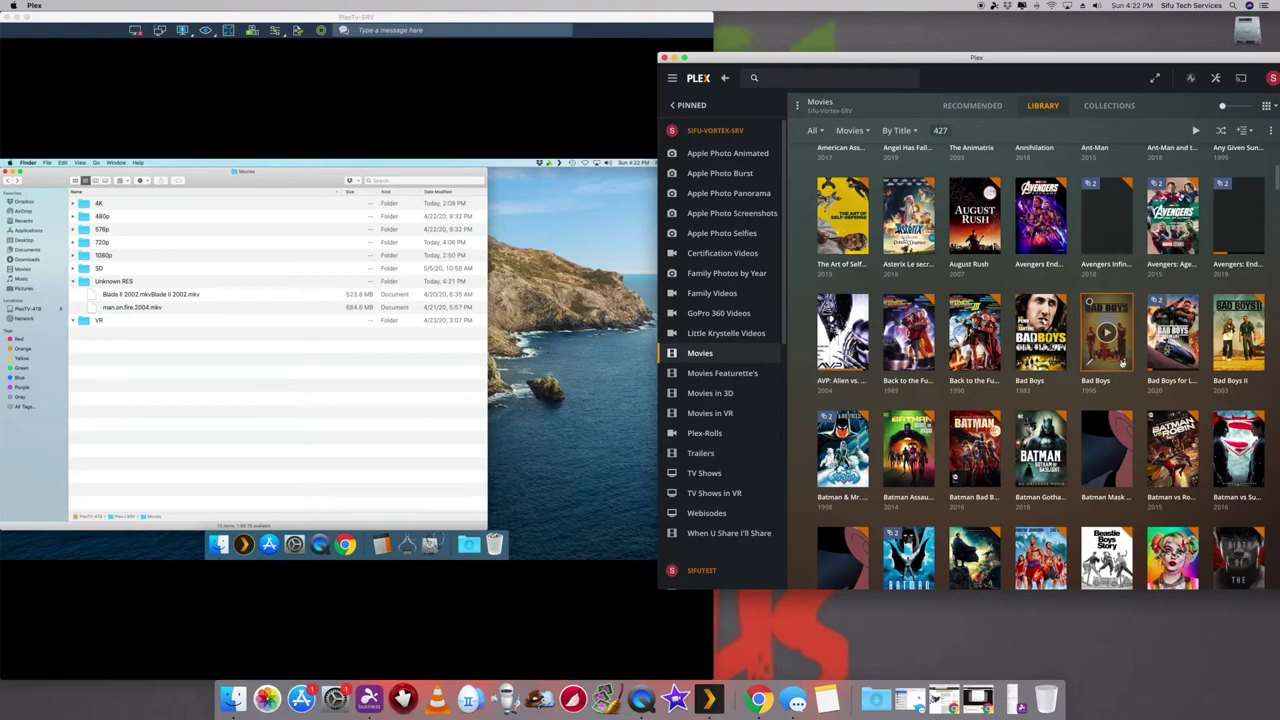
pyautogui.click(1124, 363)
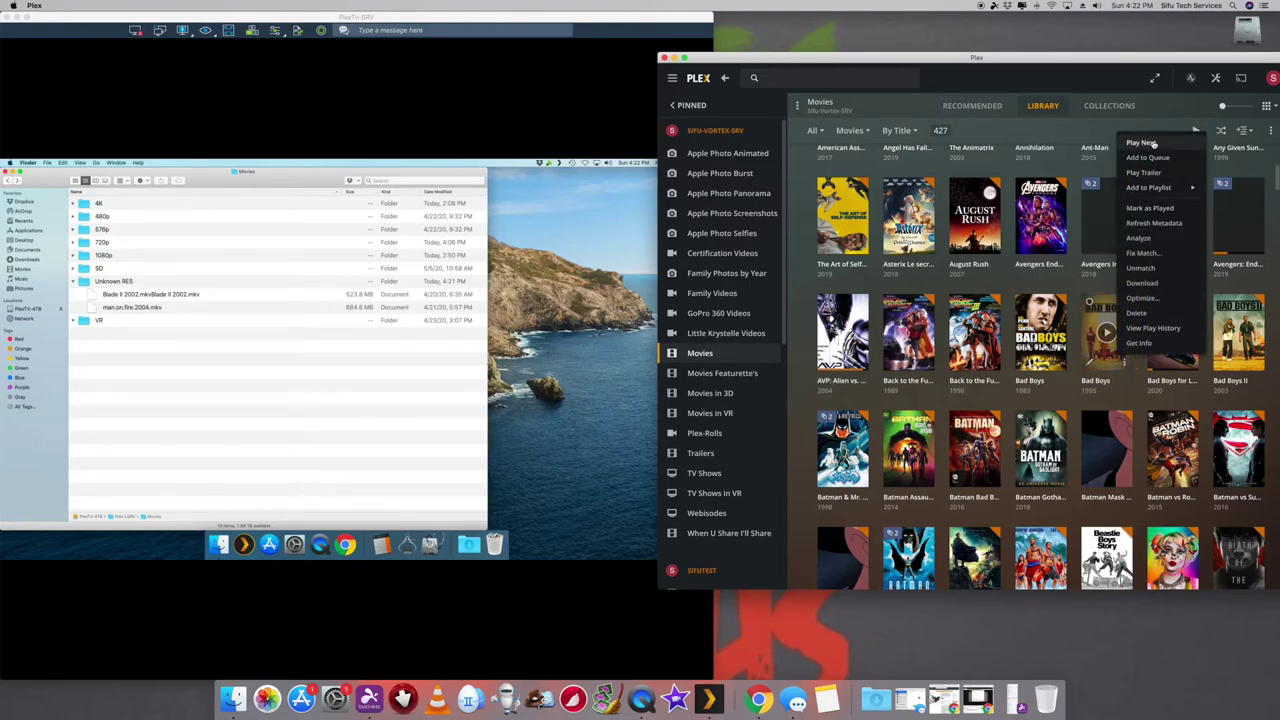
pyautogui.click(1110, 80)
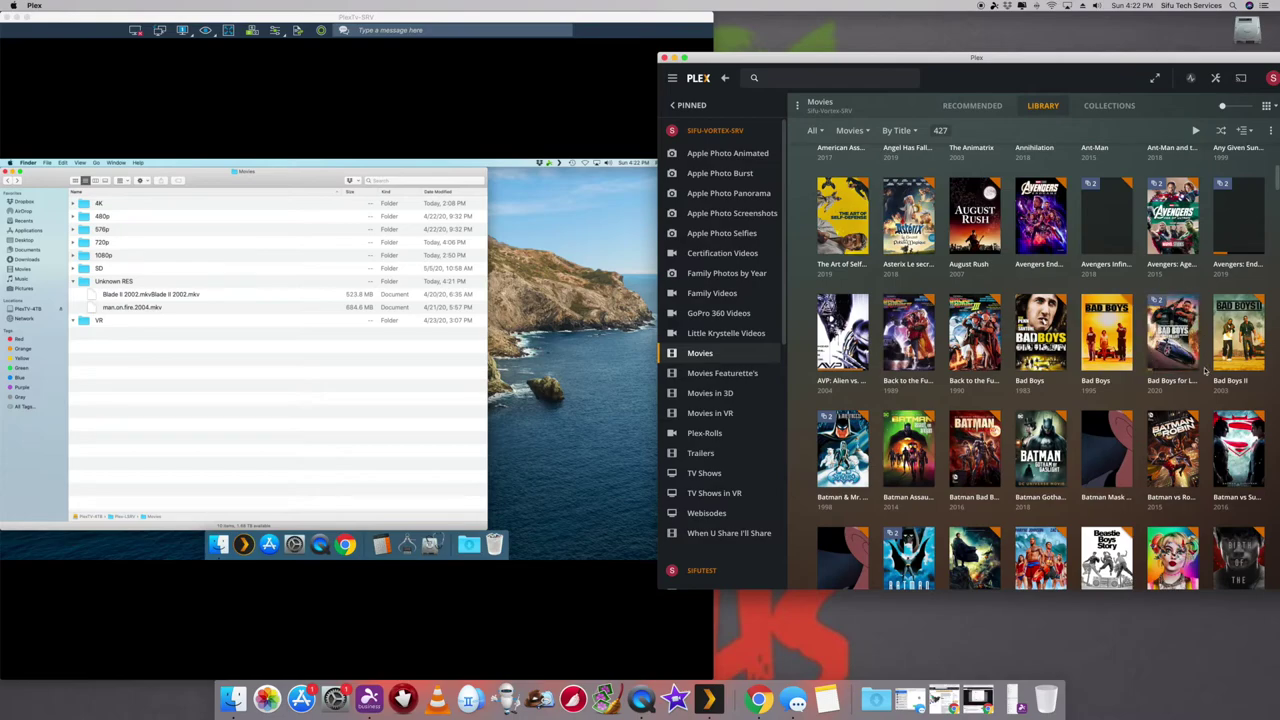
# - Review the play versions of Bad Boys for Life (2020) and split the movie apart
pyautogui.moveTo(1200, 370)
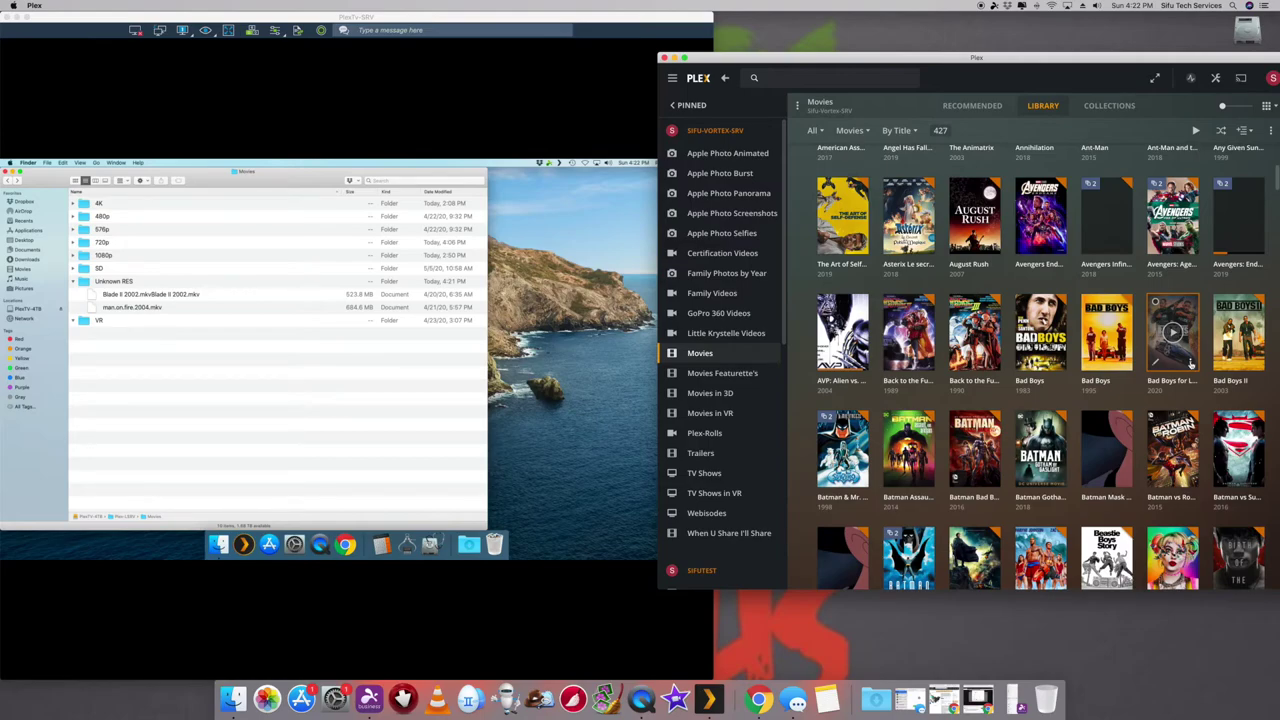
pyautogui.click(1191, 366)
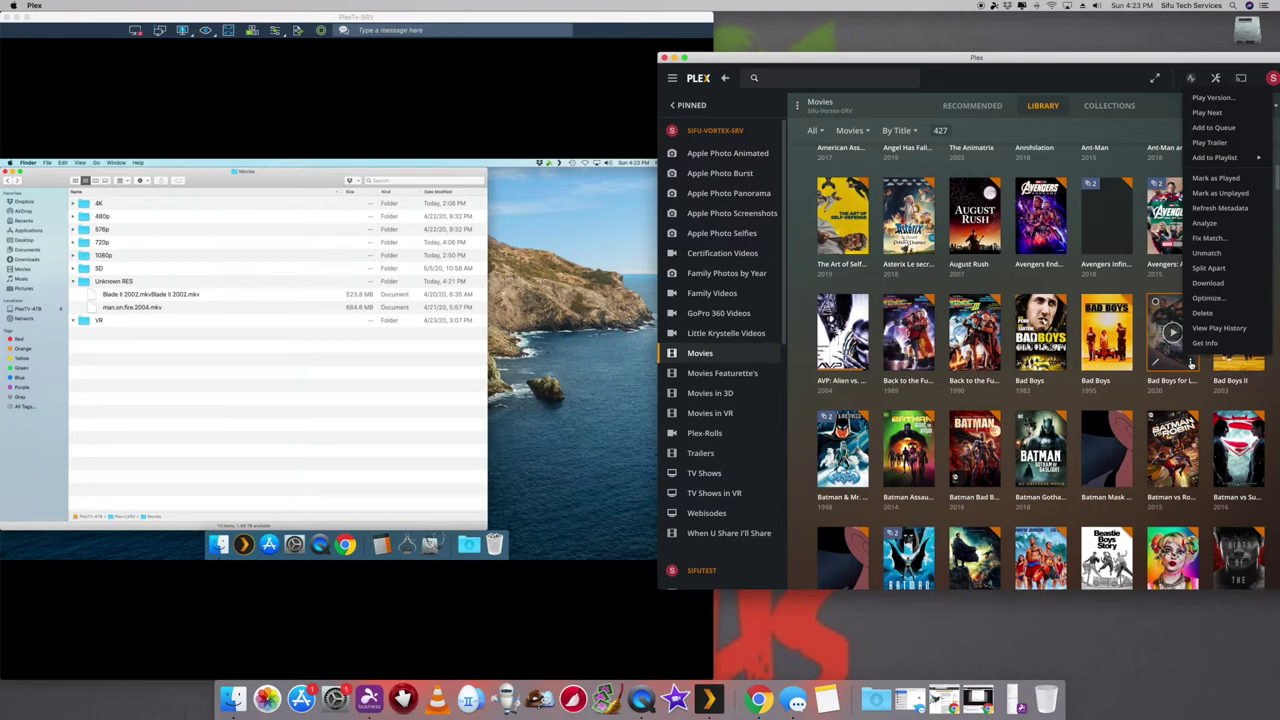
pyautogui.click(1216, 98)
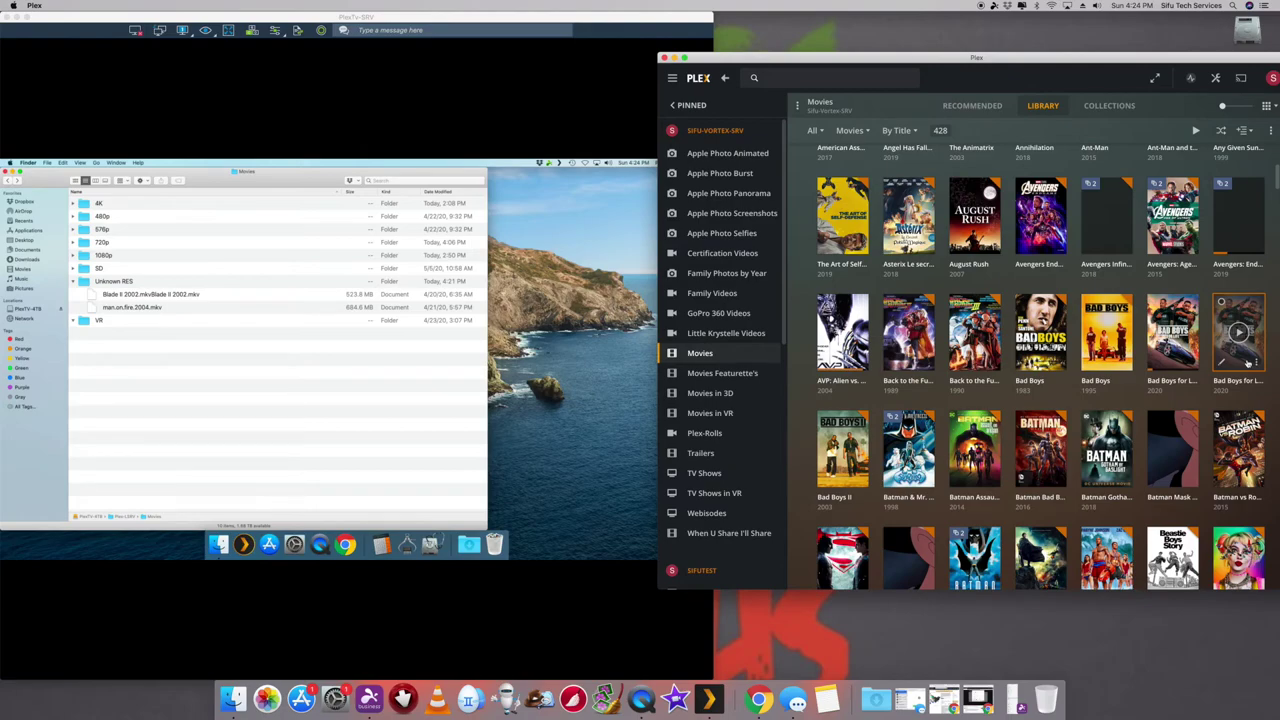
# - Fix the match of the second Bad Boys for Life entry by choosing the 2020 Bad Boys for Life result
pyautogui.scroll(-2, 1055, 477)
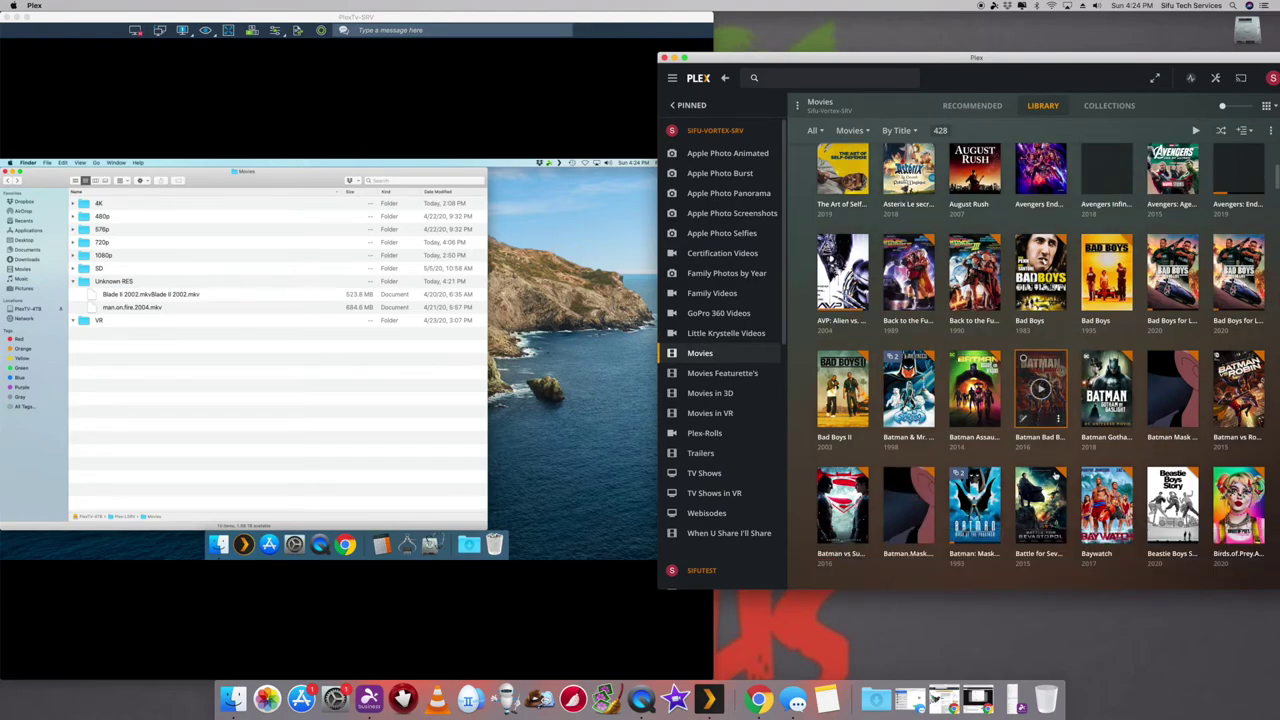
pyautogui.scroll(1, 1055, 477)
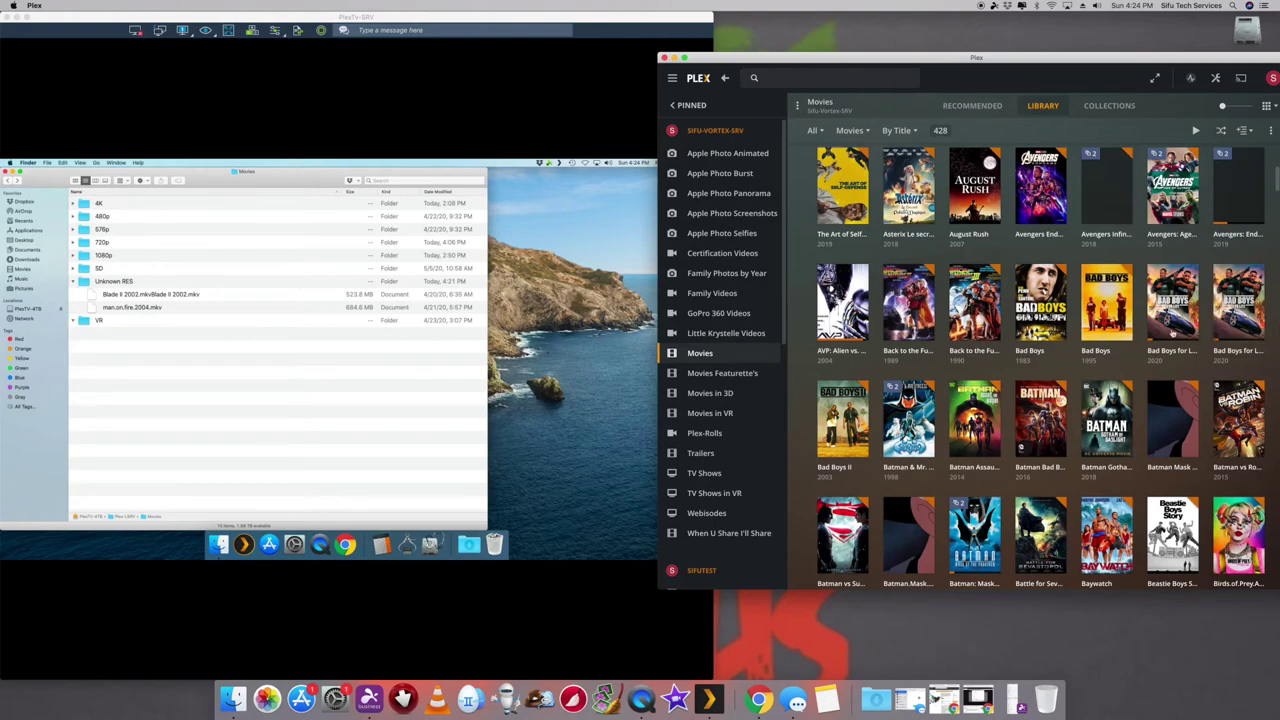
pyautogui.click(1257, 334)
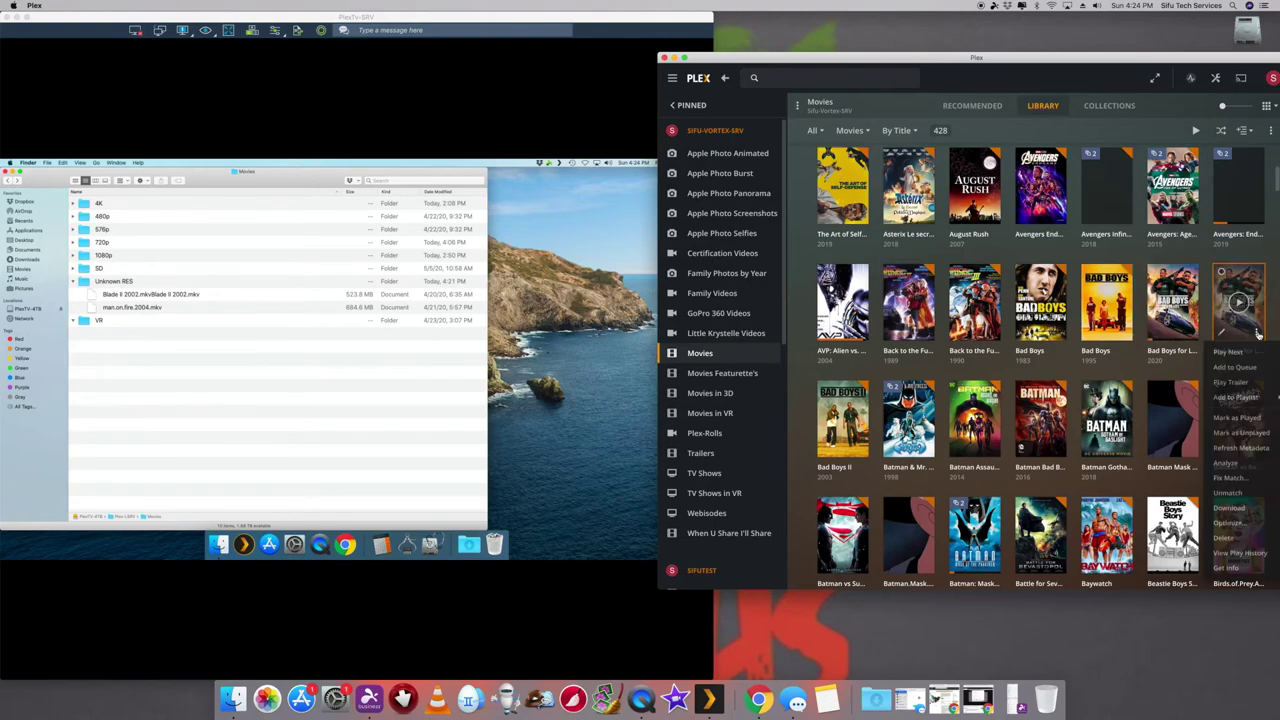
pyautogui.click(1230, 478)
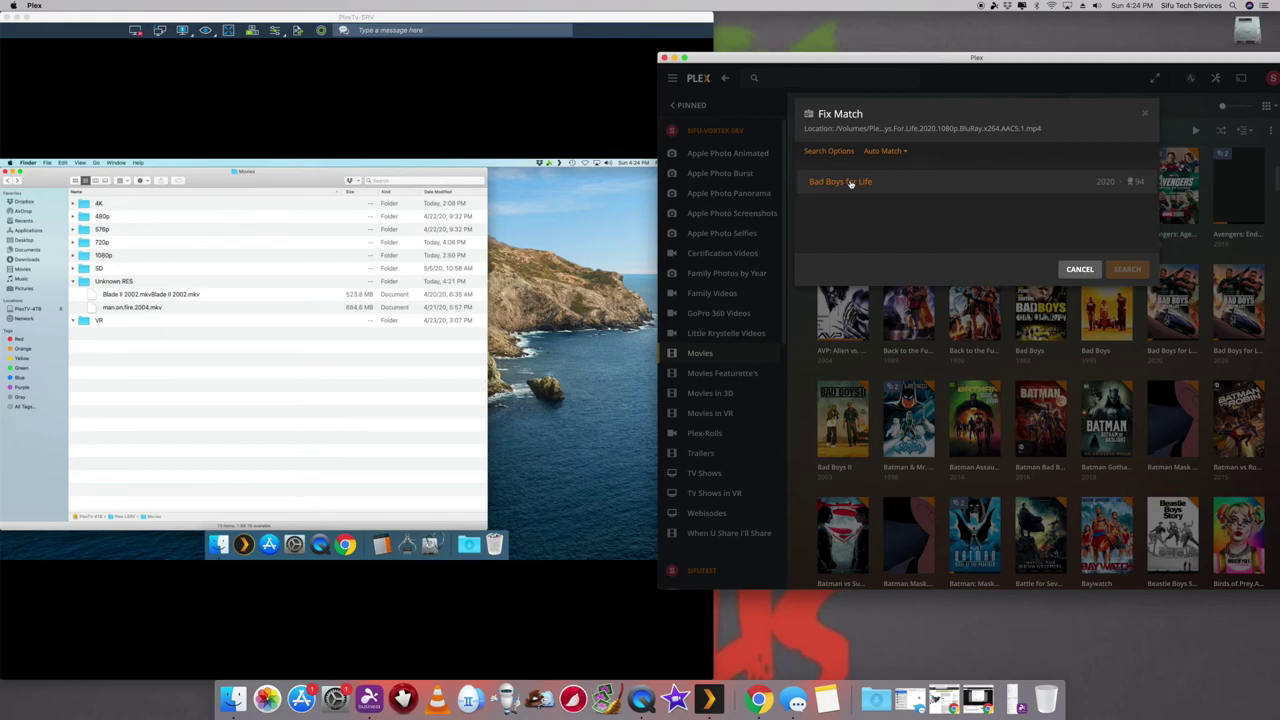
pyautogui.click(850, 184)
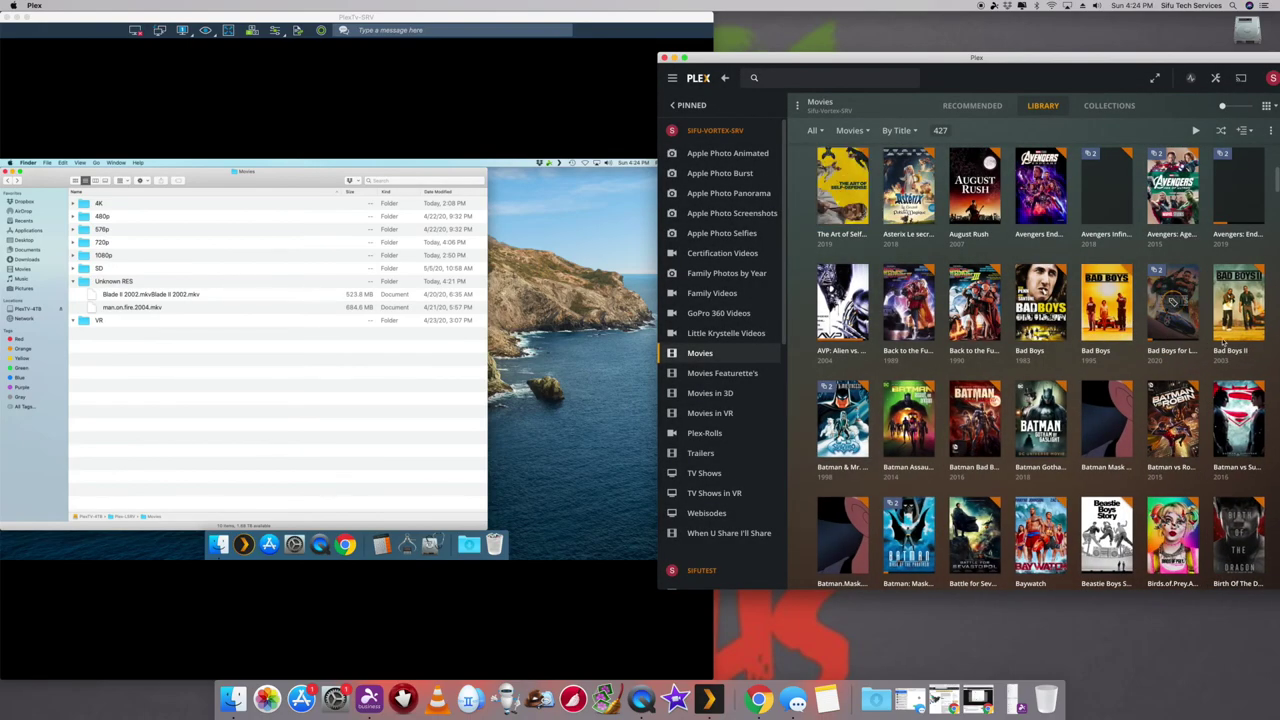